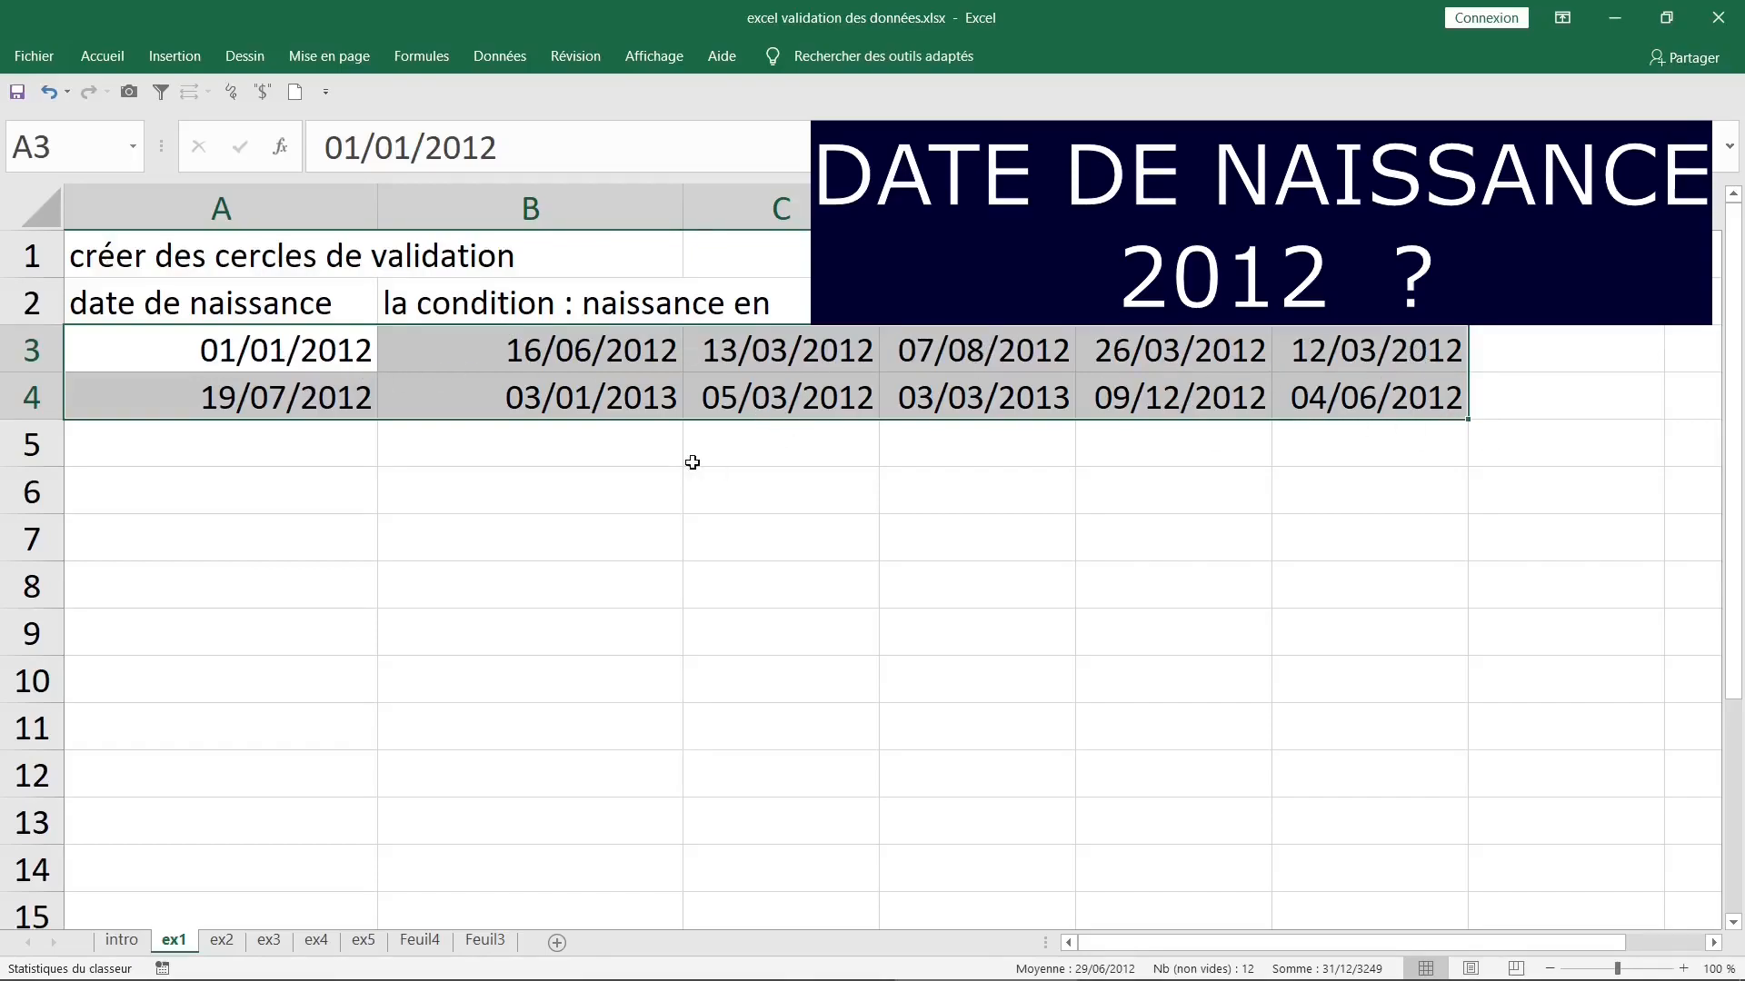
# - Apply a data validation rule to A3:F4 allowing only dates between 01/01/2012 and 31/12/2012
pyautogui.click(668, 445)
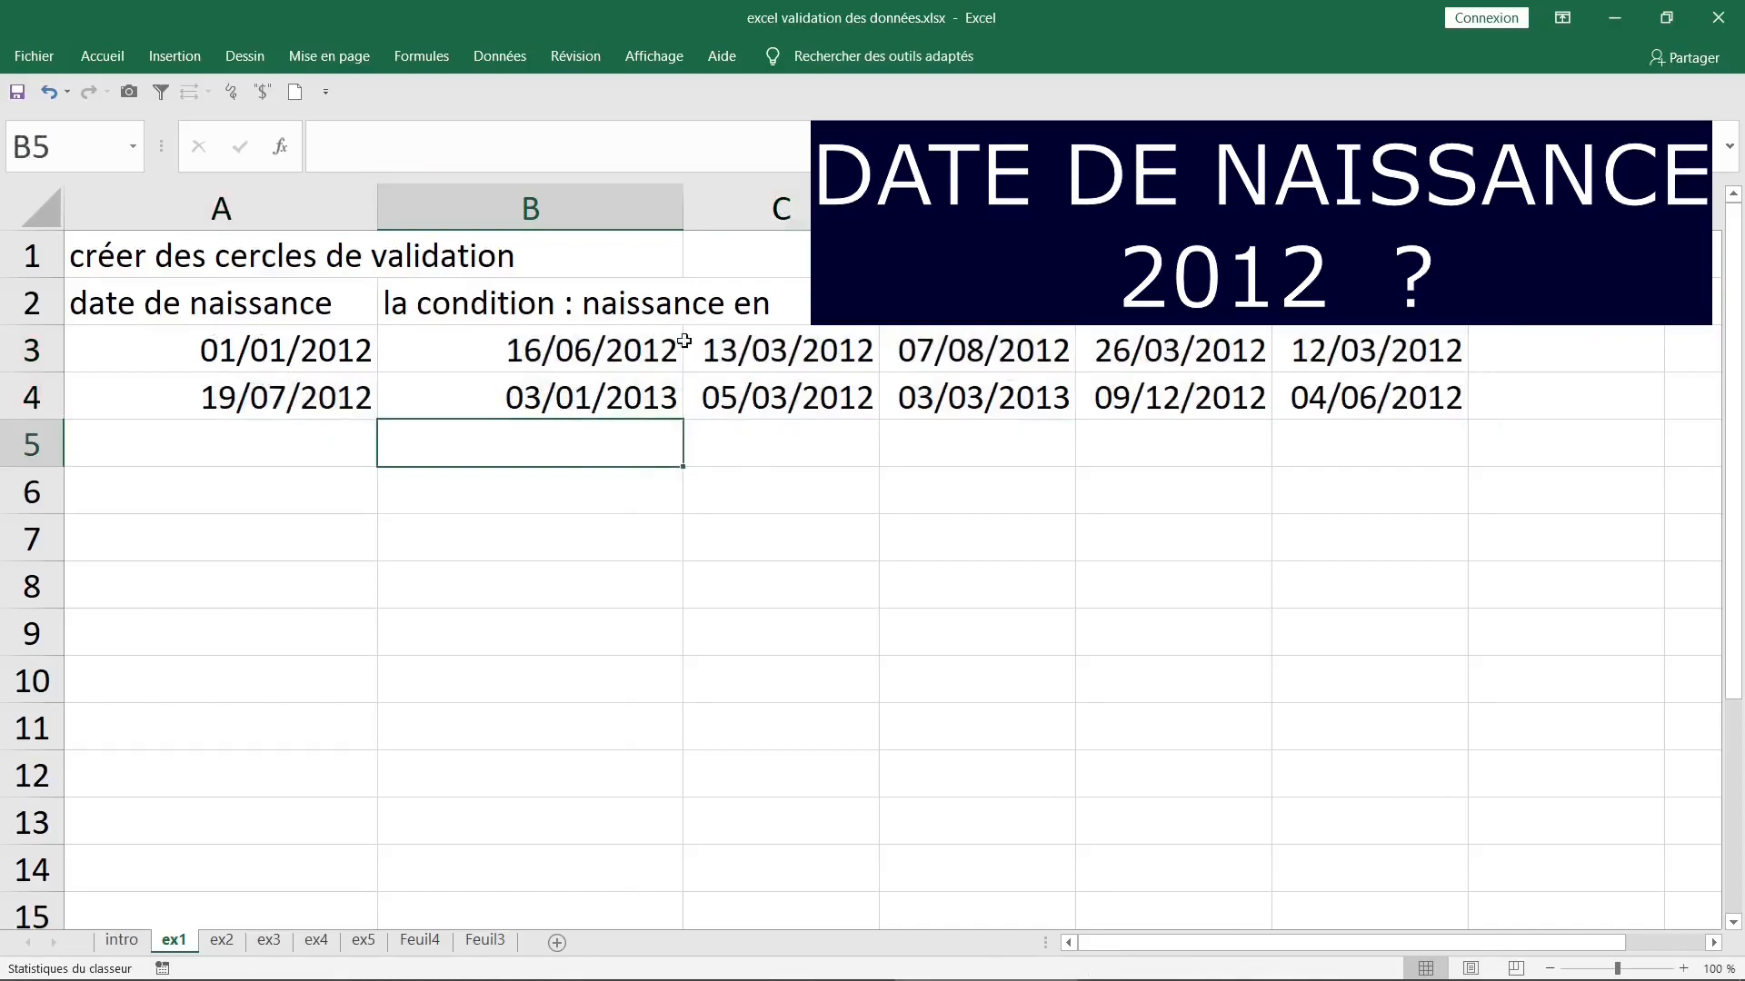
pyautogui.moveTo(287, 348); pyautogui.dragTo(1385, 400)
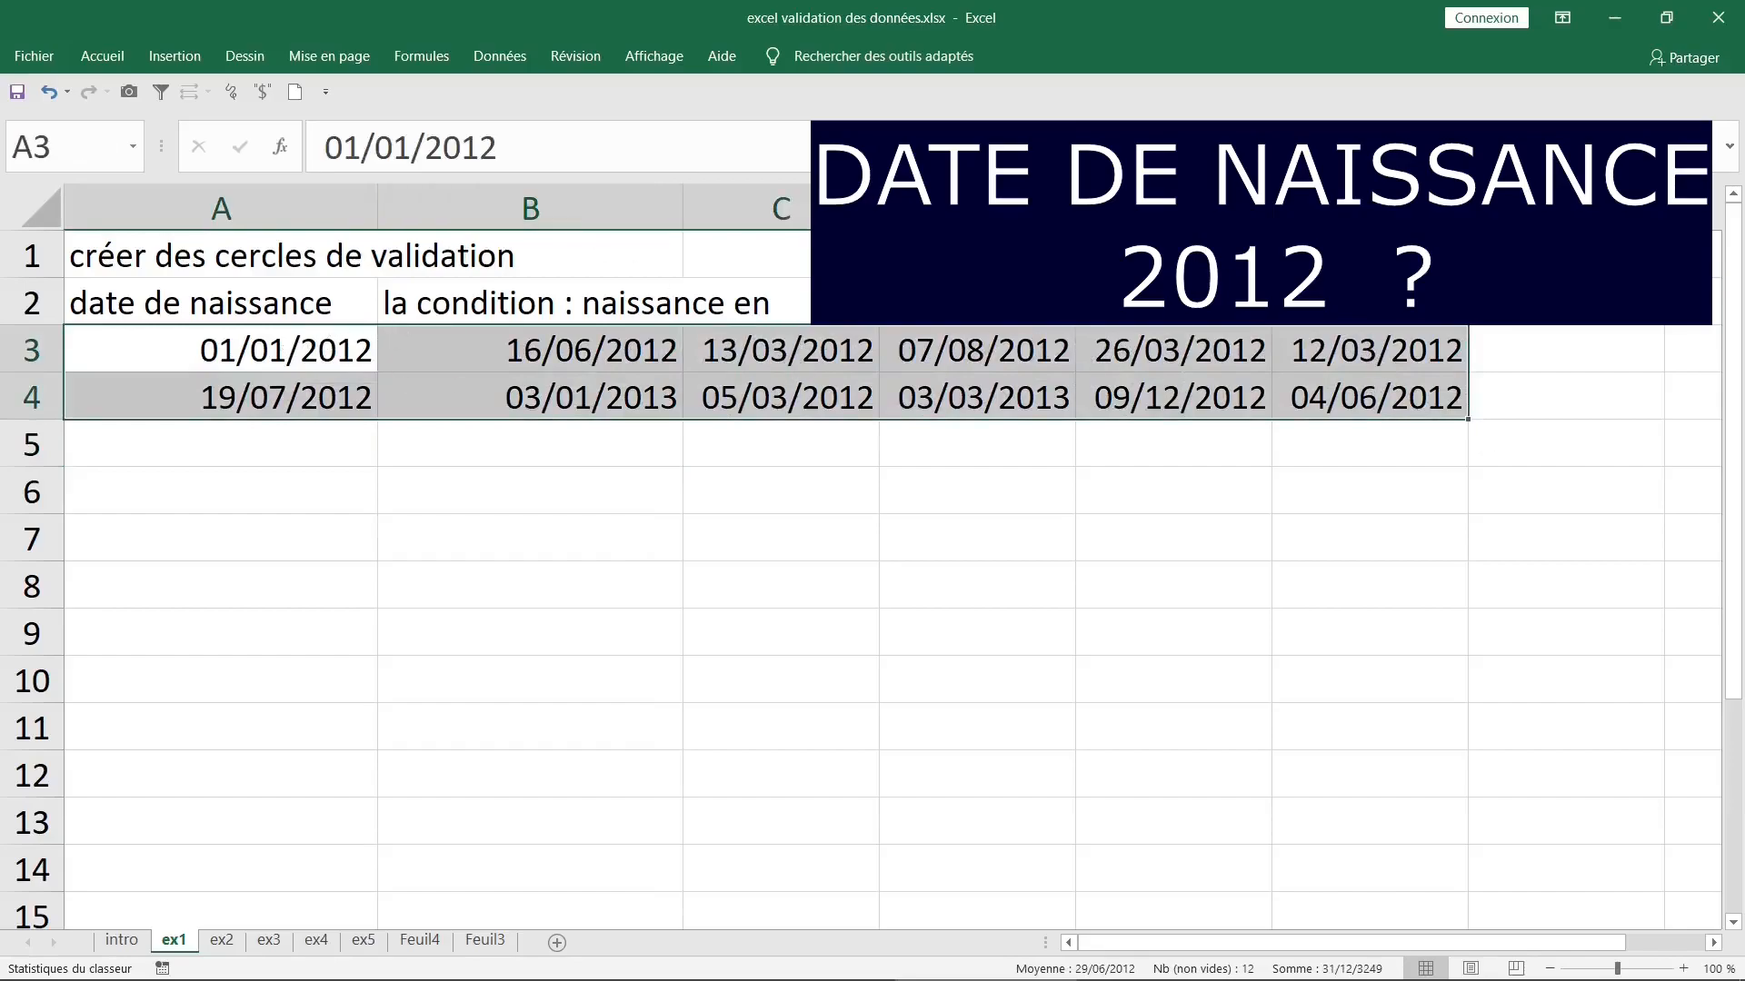
pyautogui.click(490, 60)
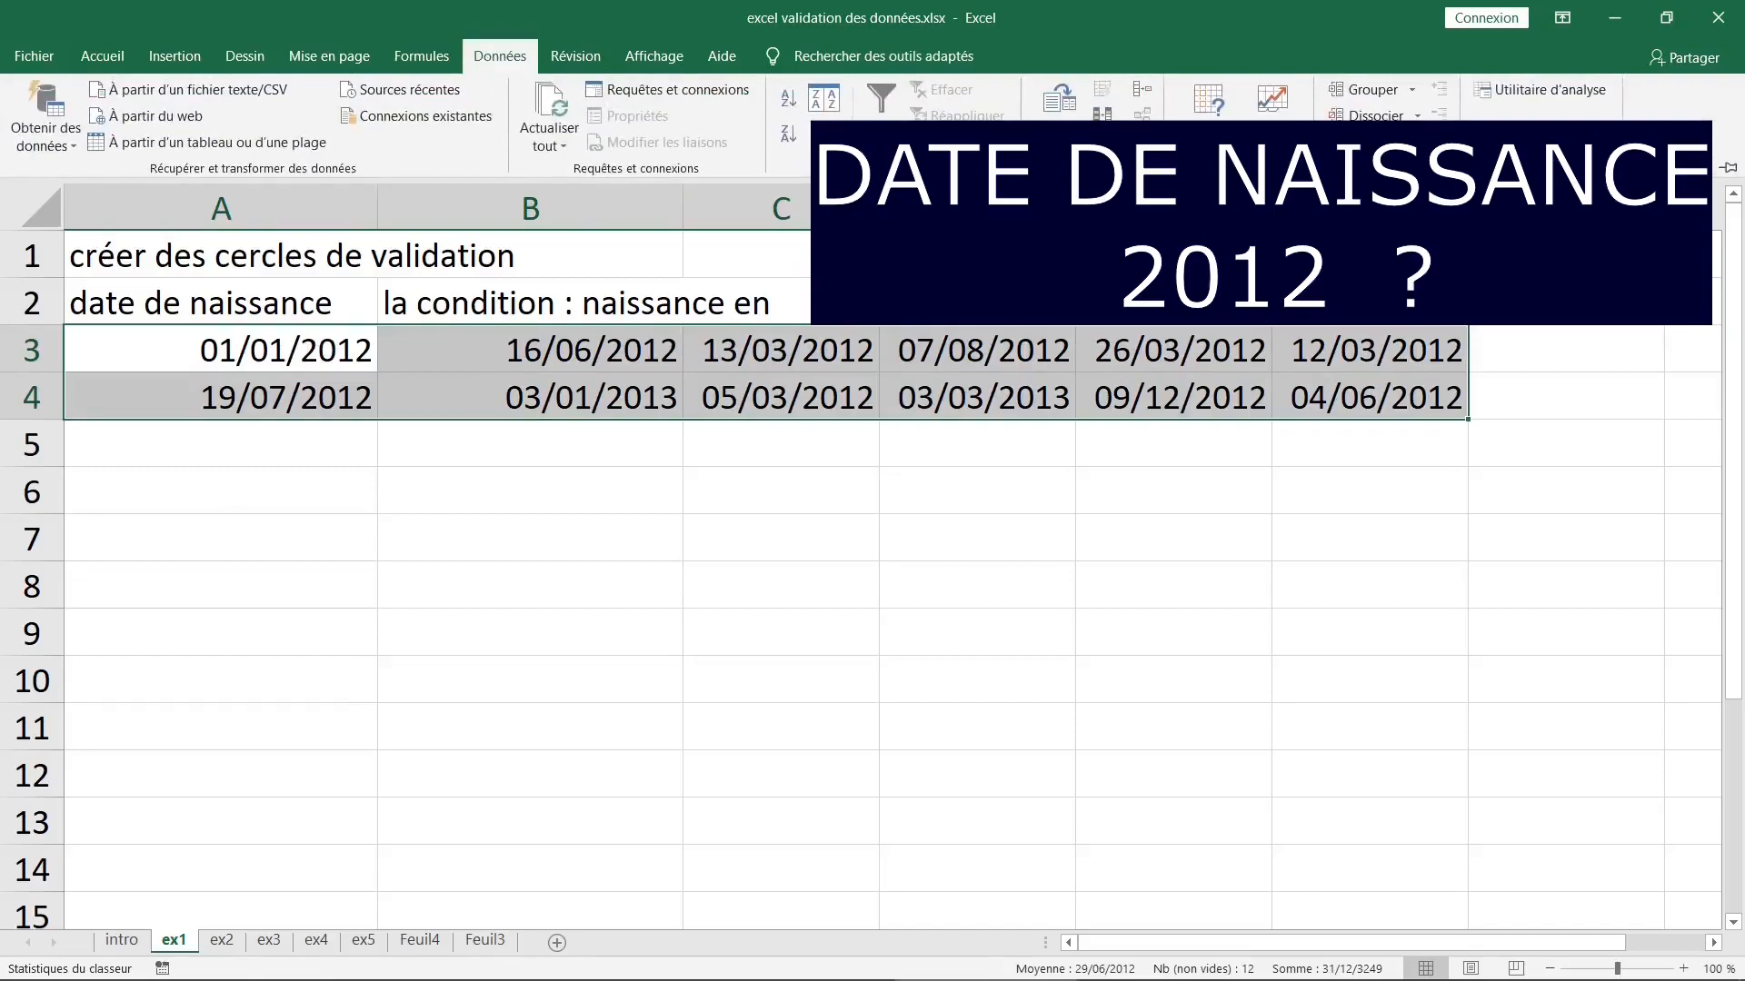
pyautogui.click(1209, 99)
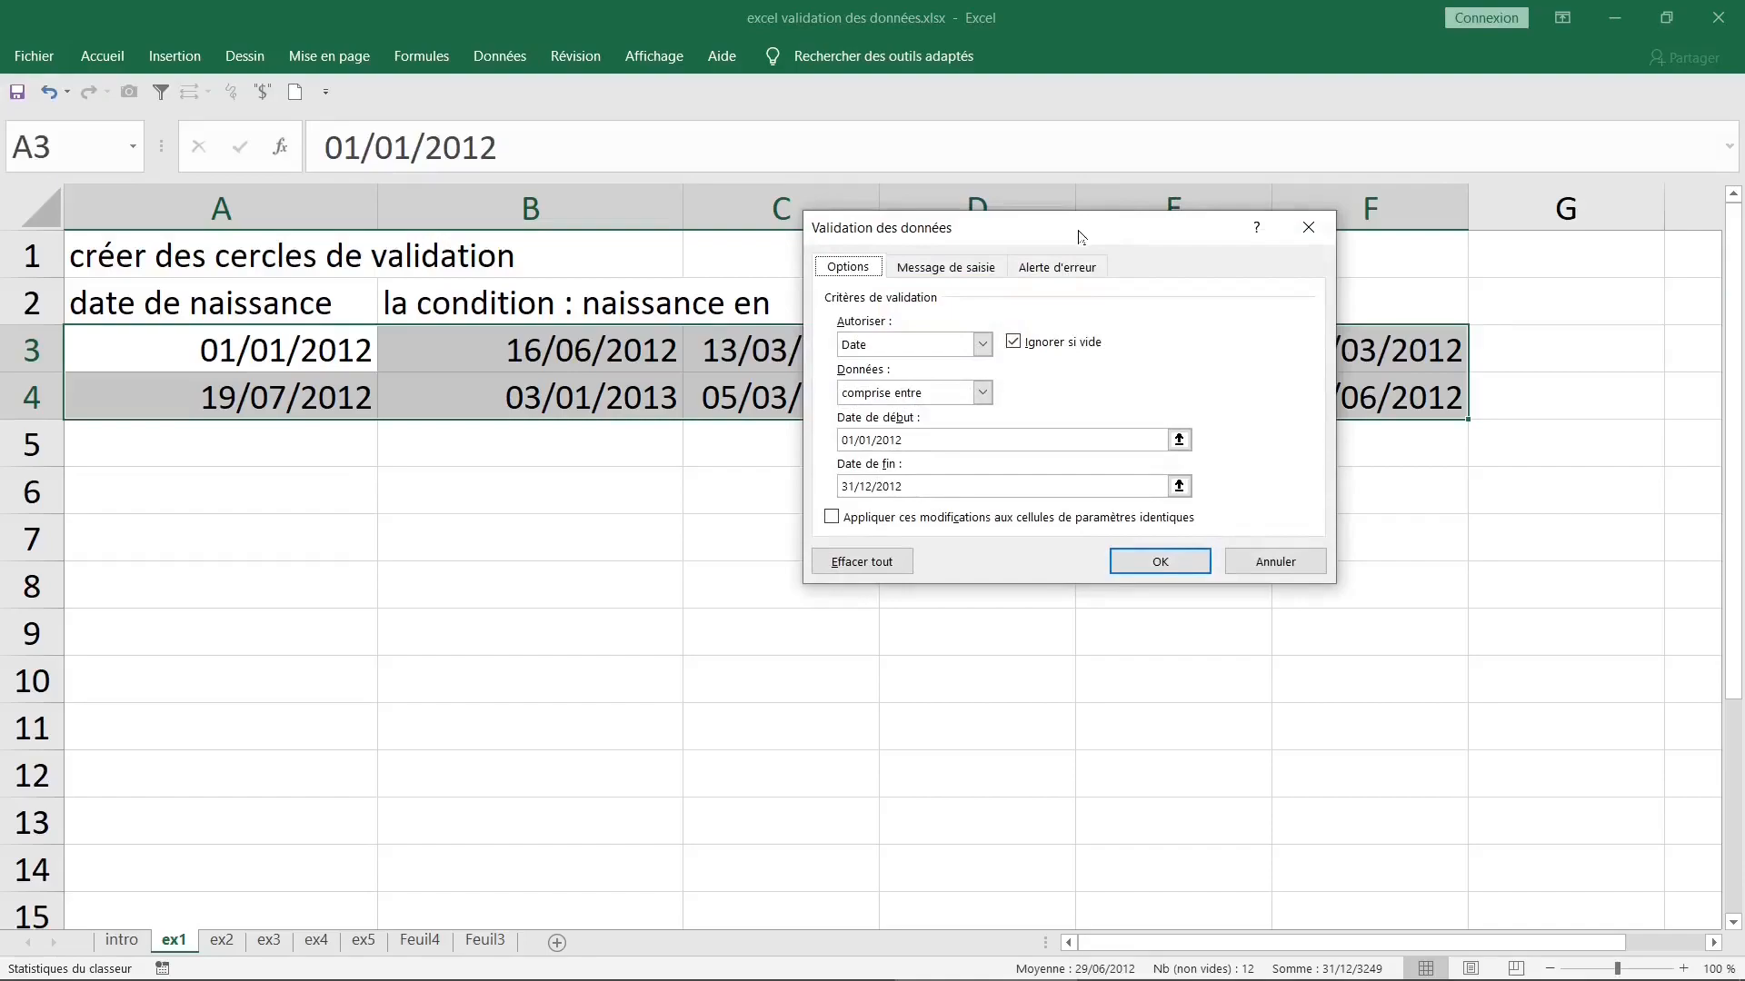
pyautogui.moveTo(1080, 237); pyautogui.dragTo(968, 196)
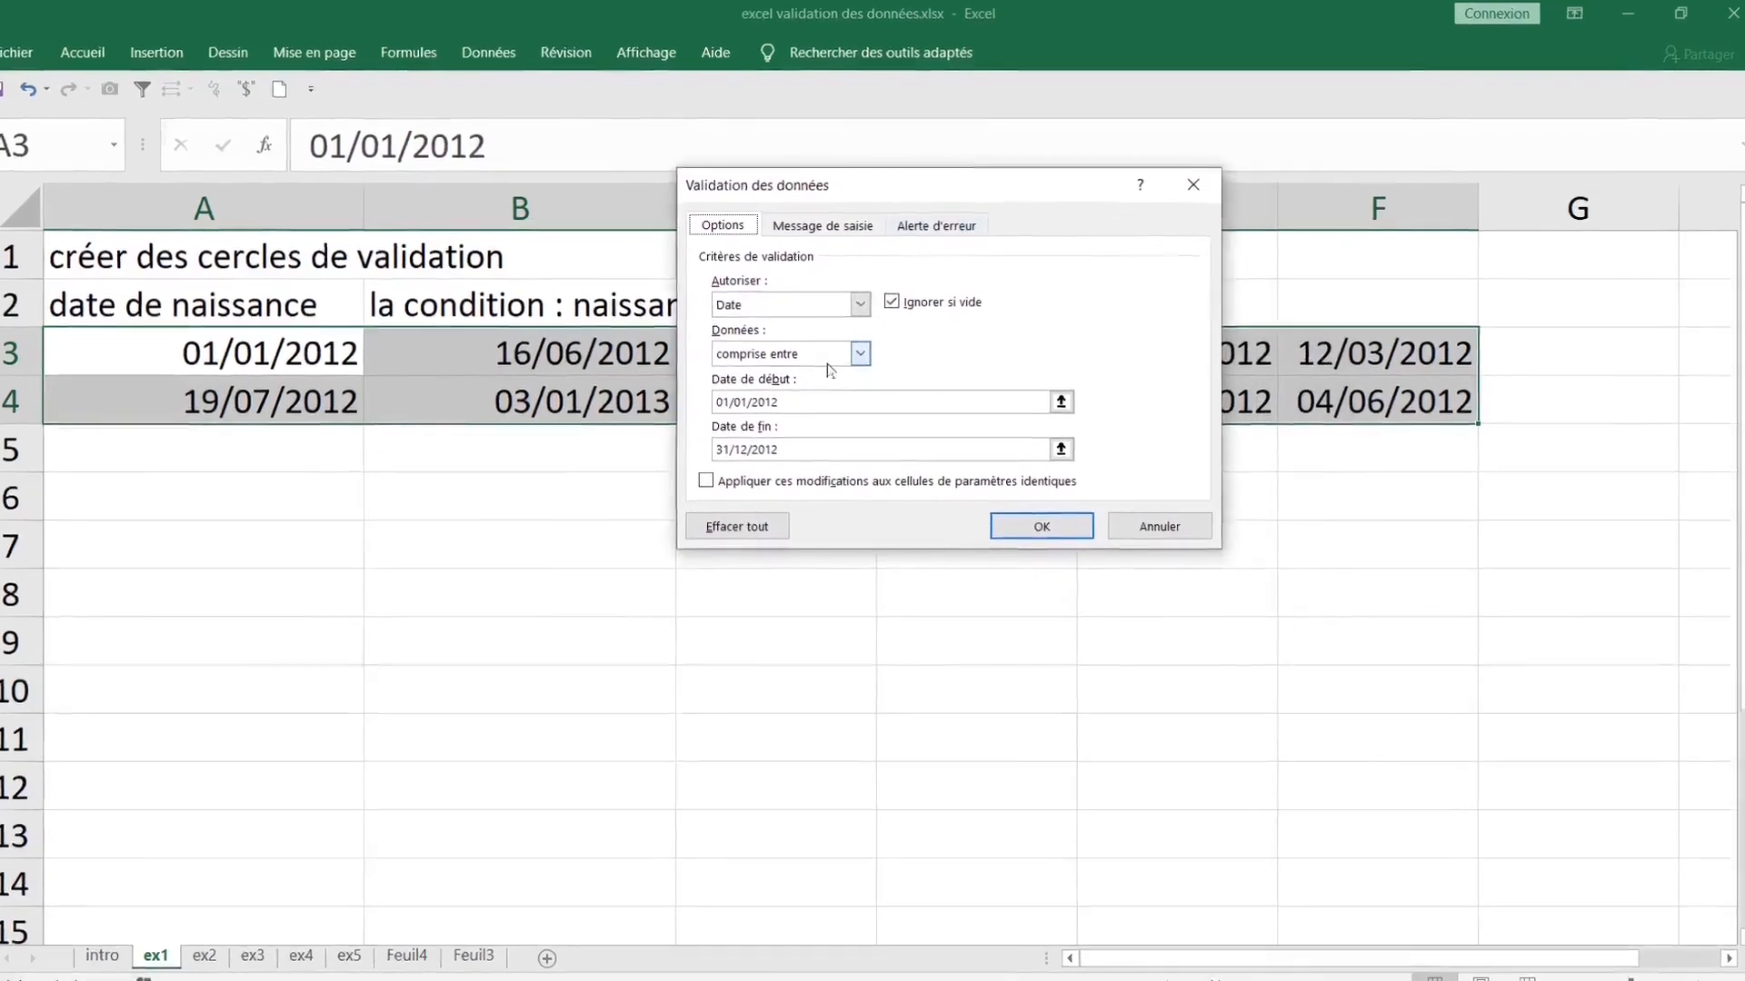
pyautogui.click(859, 305)
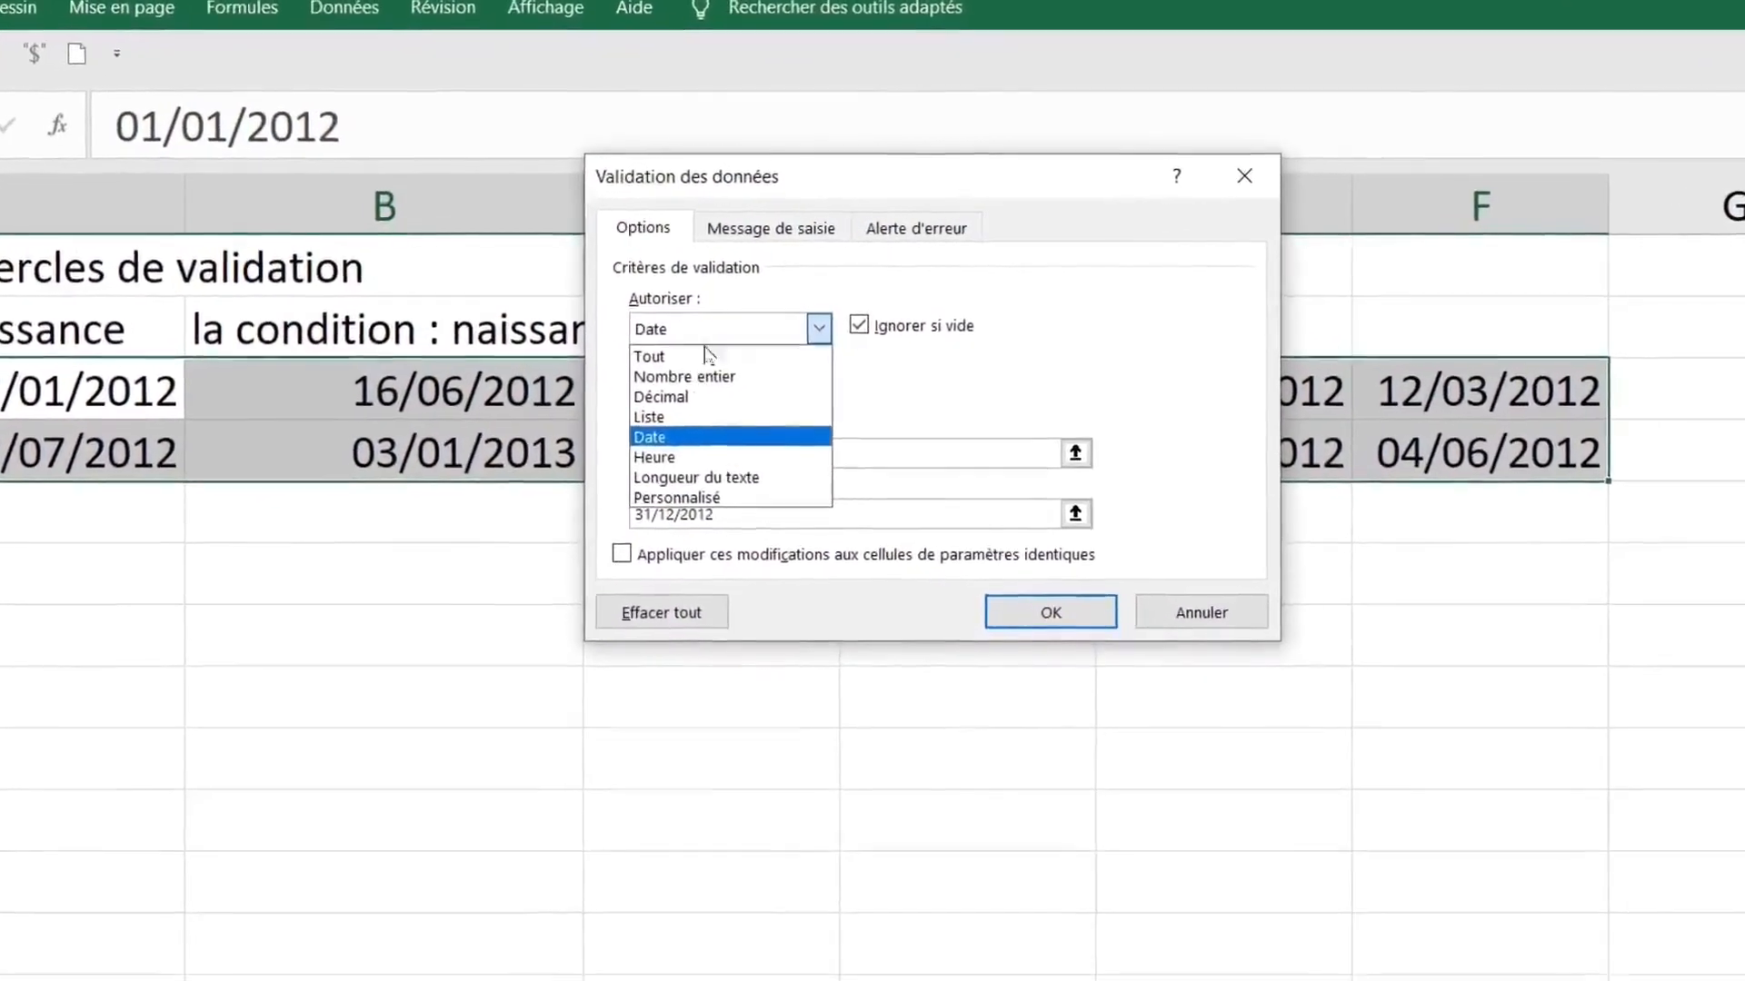
pyautogui.click(671, 454)
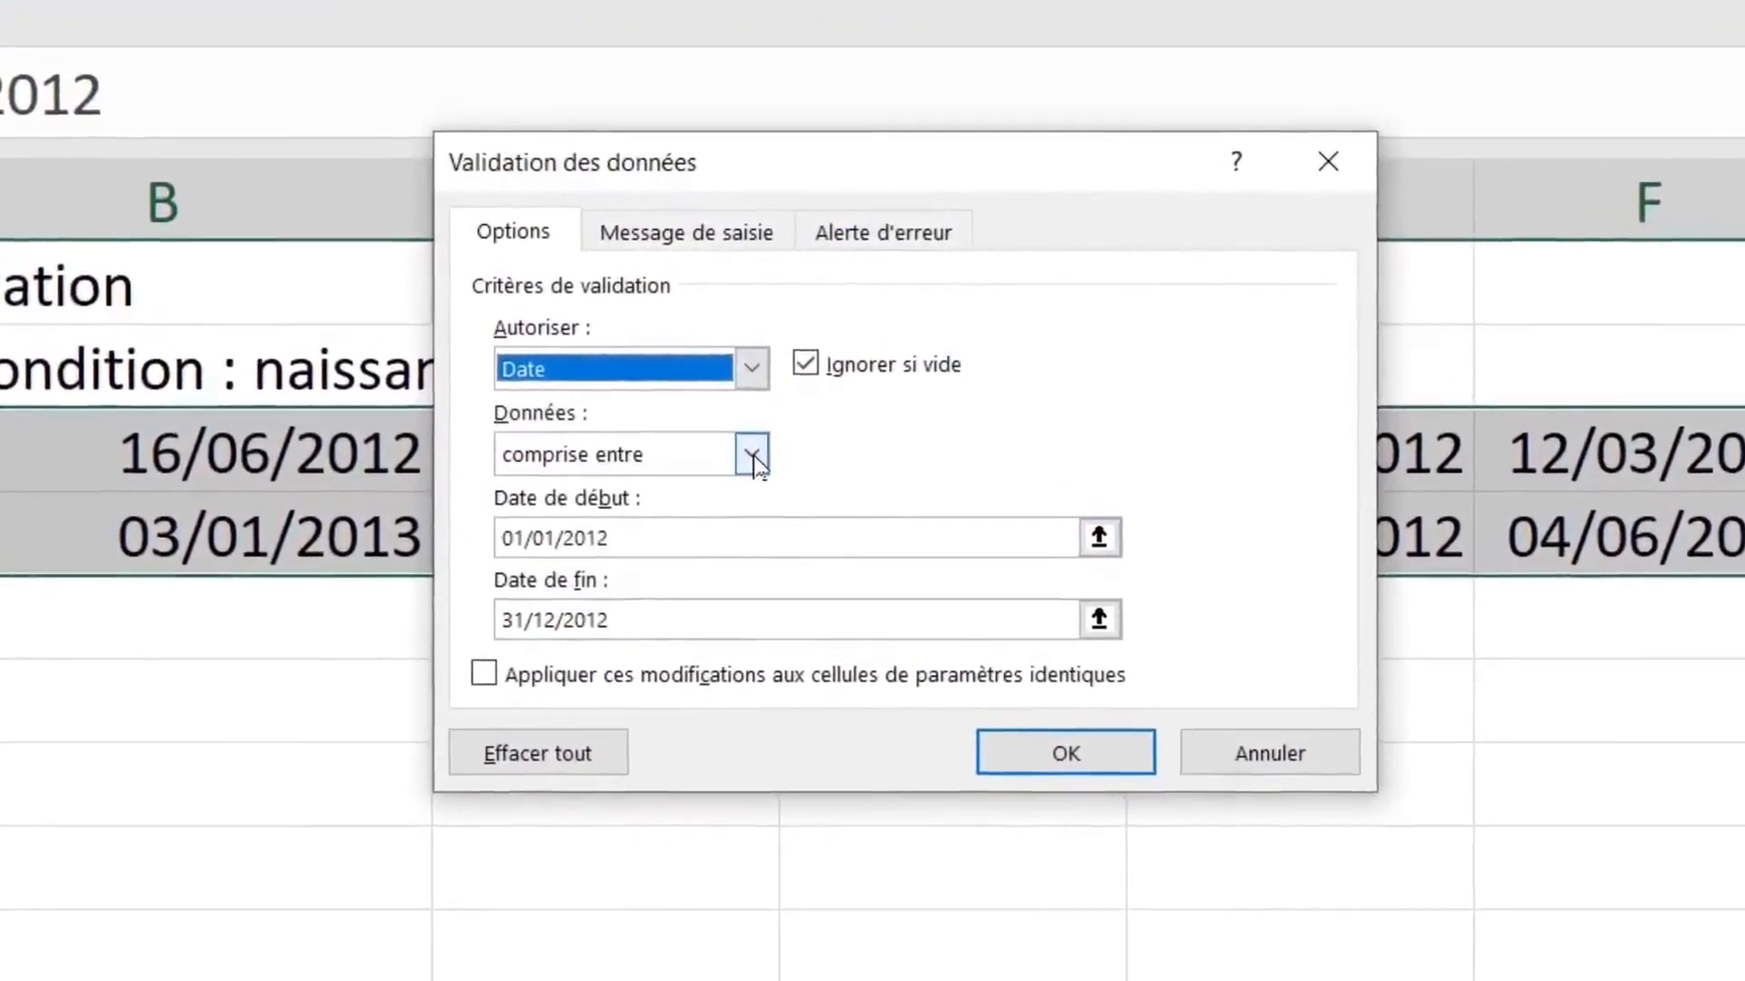
pyautogui.click(752, 455)
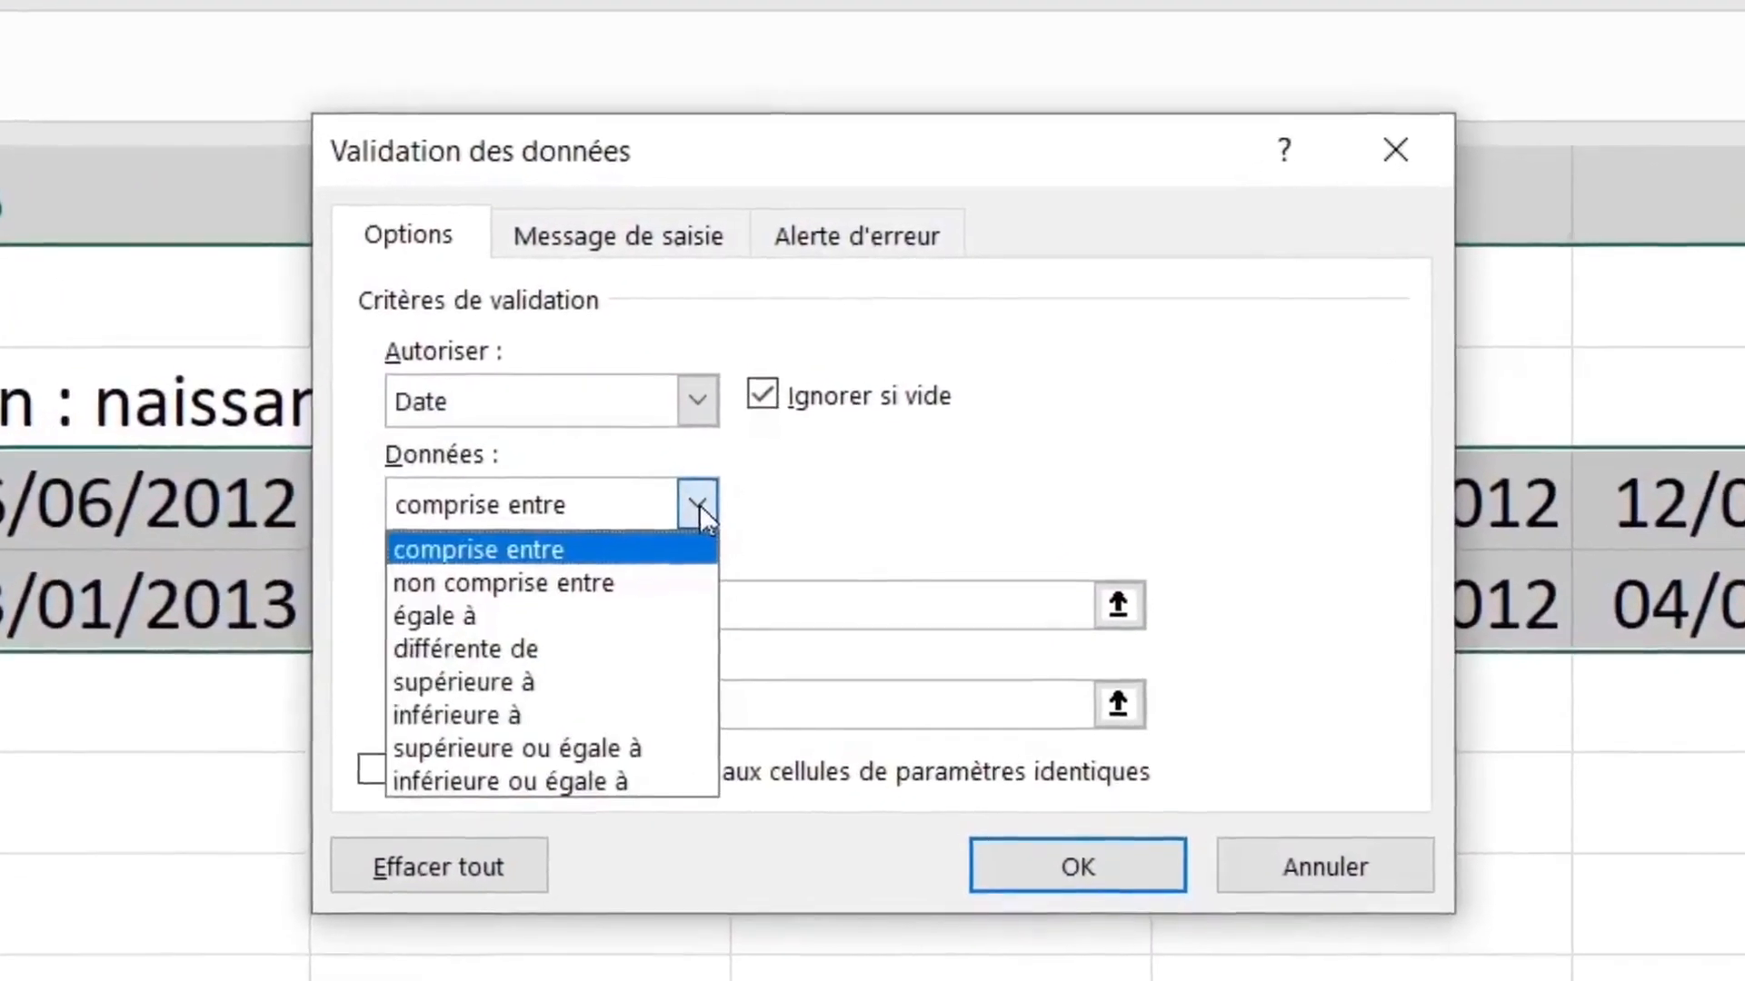
pyautogui.click(699, 511)
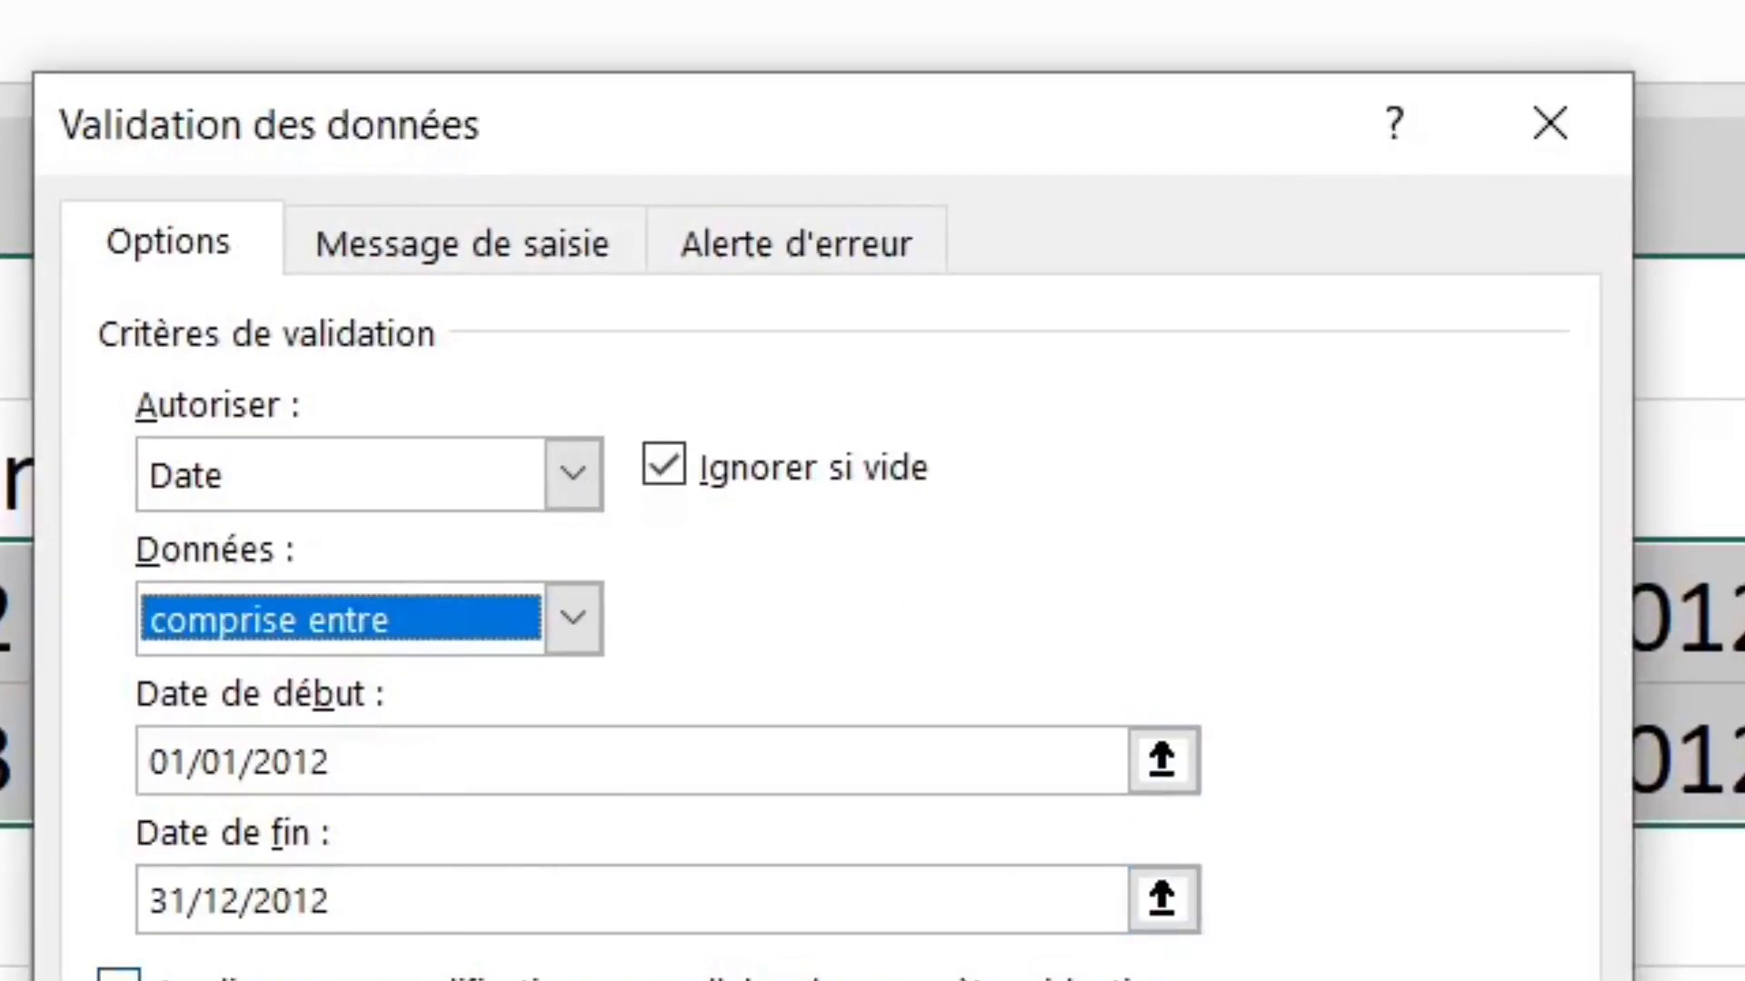
pyautogui.click(1028, 519)
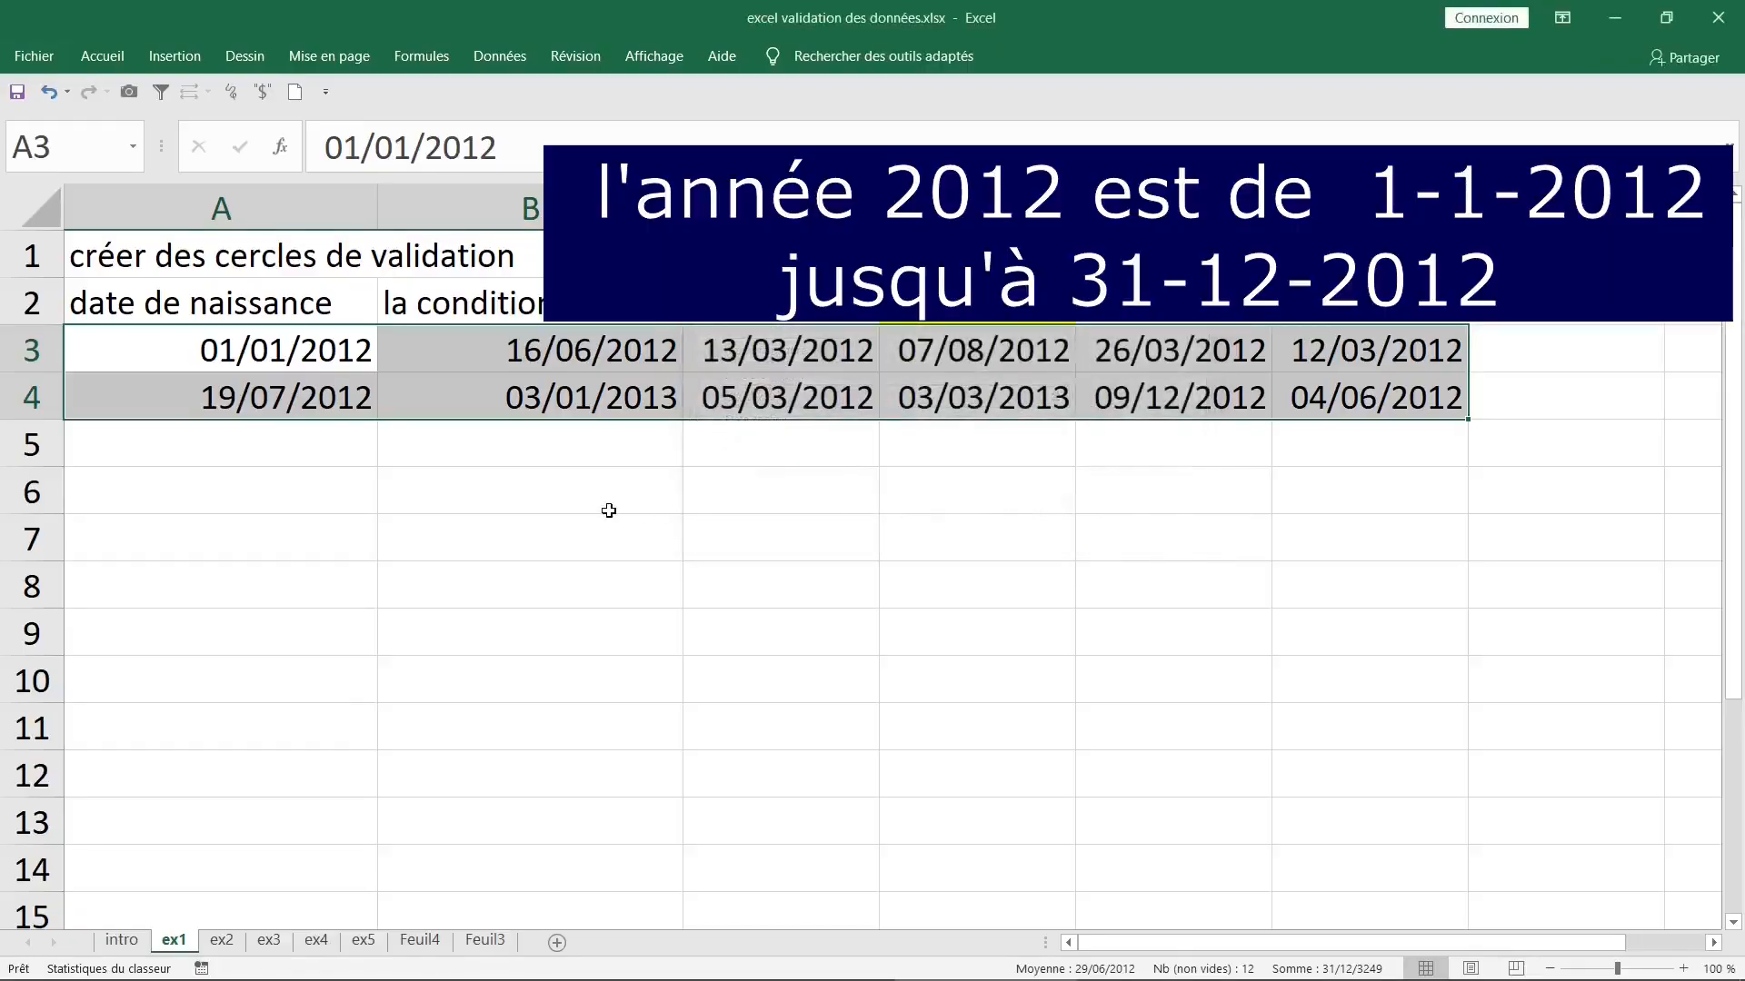
pyautogui.click(609, 511)
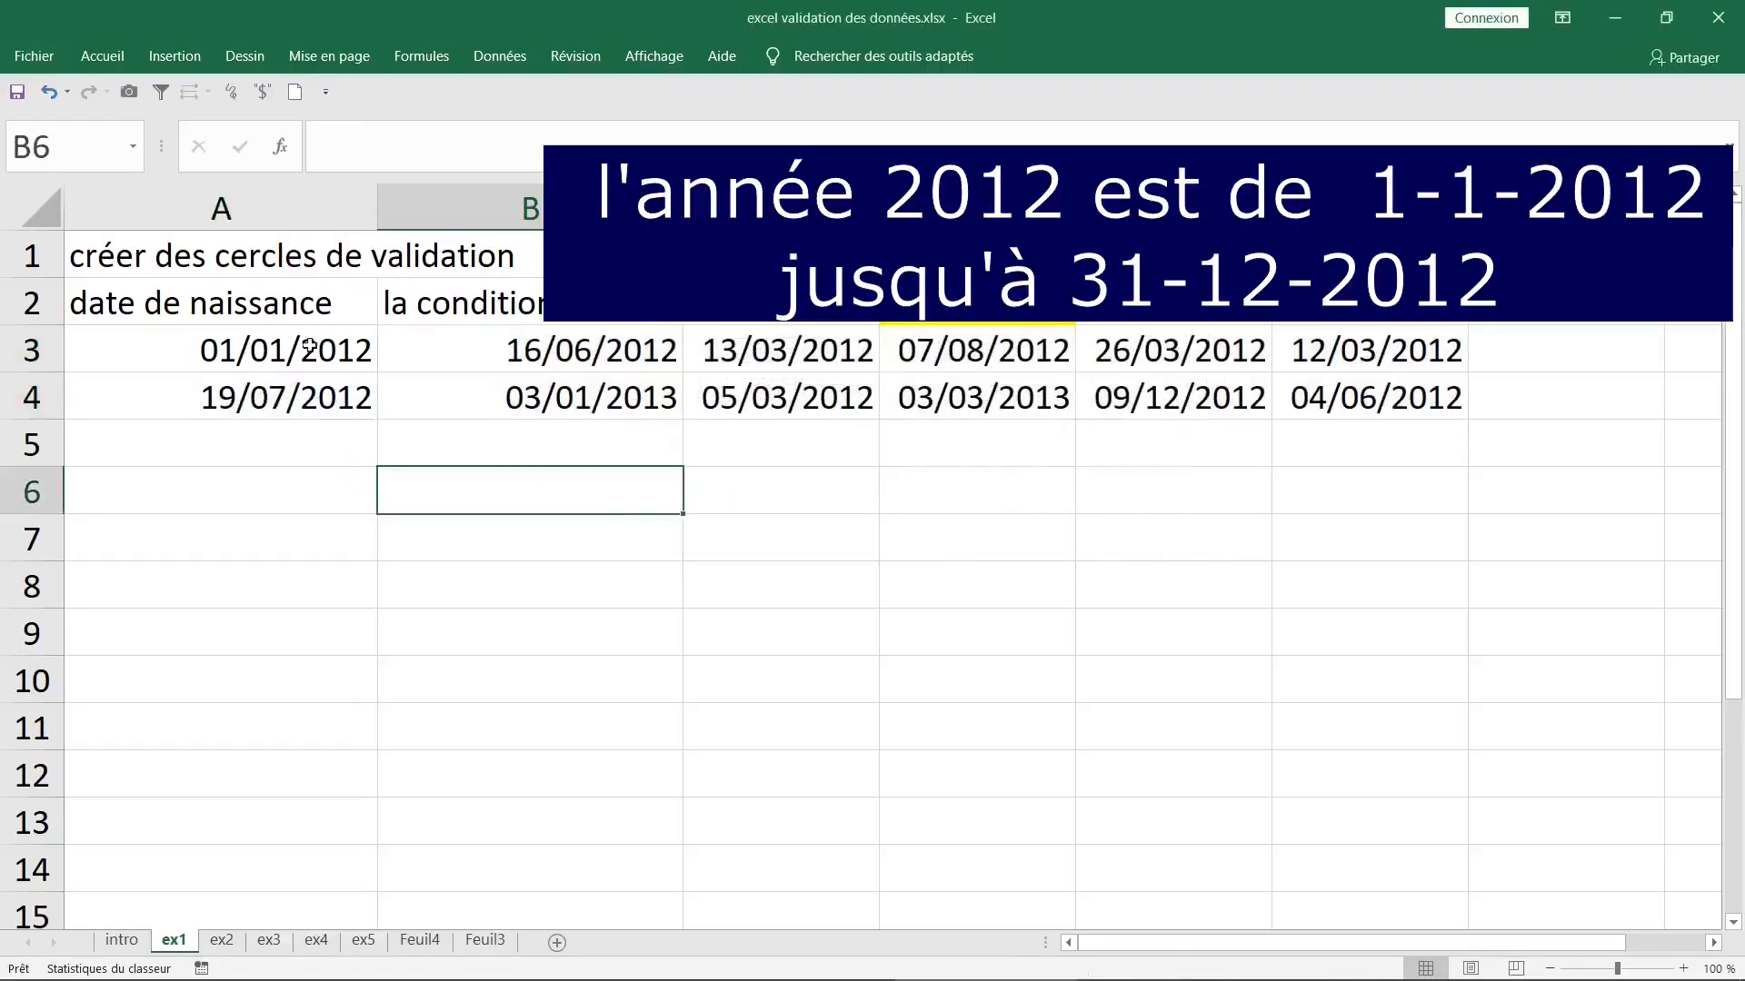
# - Draw a freehand ink loop around the birth dates in A3:F4
pyautogui.moveTo(251, 341)
pyautogui.mouseDown()
pyautogui.moveTo(1238, 353)
pyautogui.moveTo(1361, 375)
pyautogui.mouseUp()
pyautogui.moveTo(572, 488)
pyautogui.mouseDown()
pyautogui.moveTo(663, 549)
pyautogui.moveTo(564, 495)
pyautogui.mouseUp()
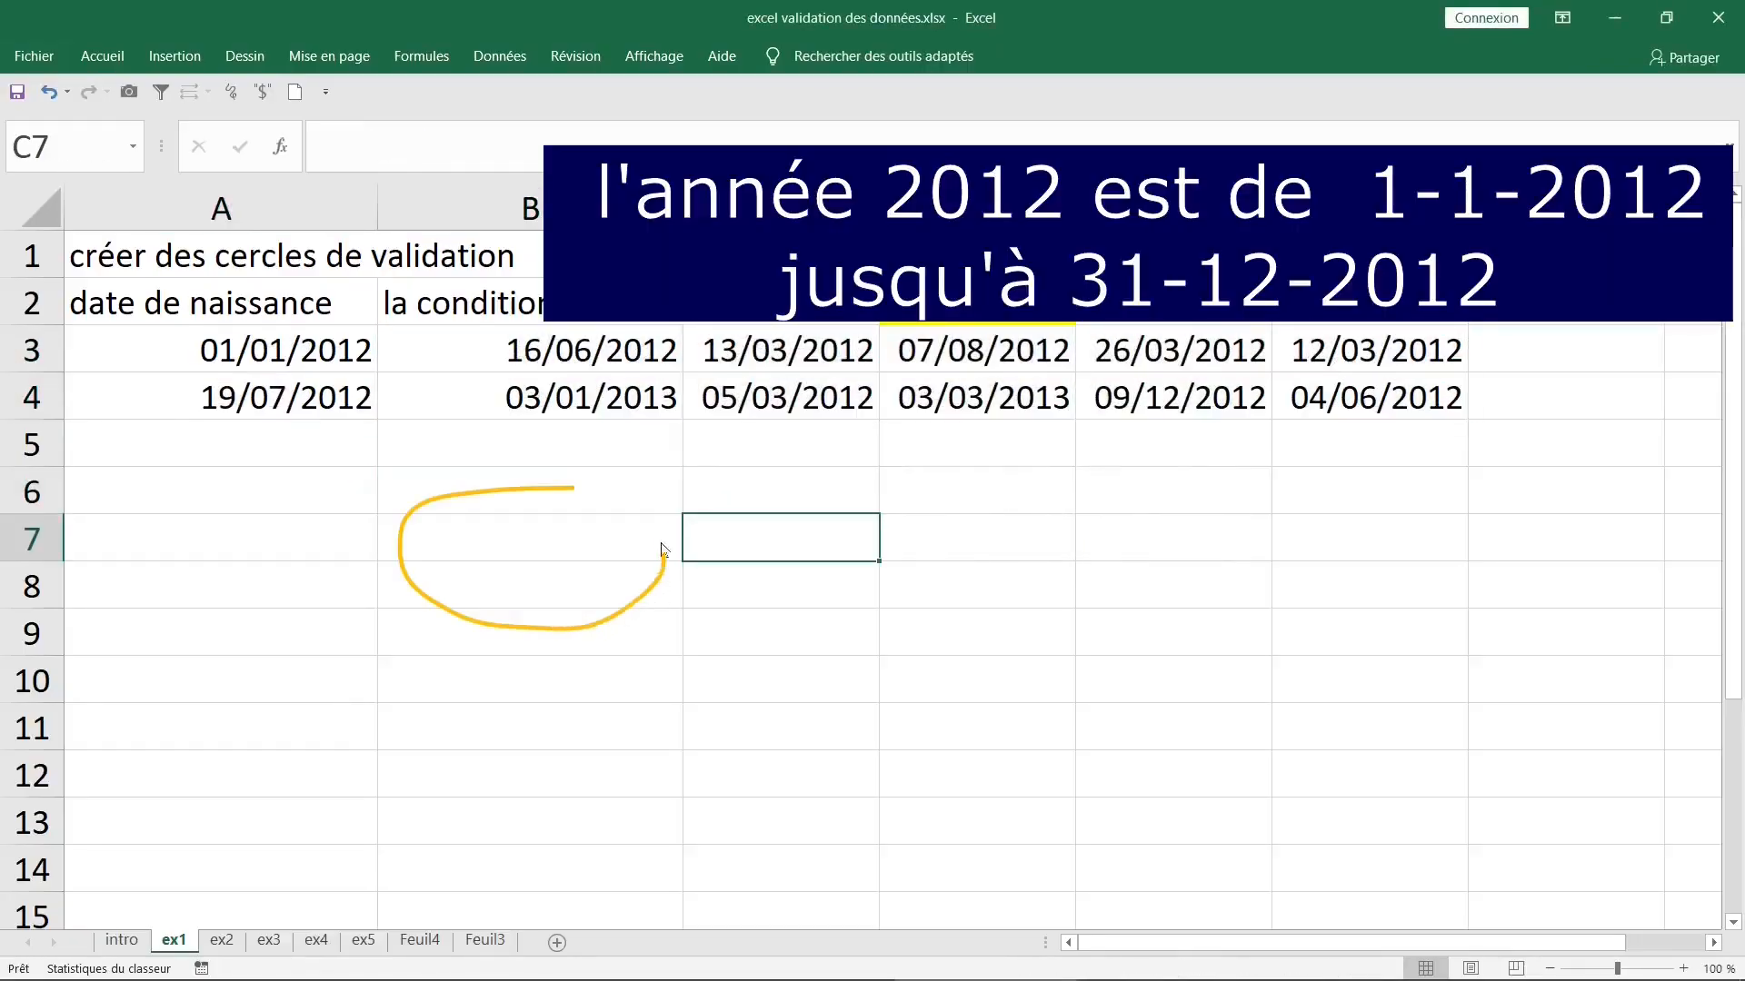
pyautogui.moveTo(1065, 509)
pyautogui.mouseDown()
pyautogui.moveTo(907, 534)
pyautogui.moveTo(1123, 596)
pyautogui.moveTo(1076, 527)
pyautogui.mouseUp()
pyautogui.moveTo(1354, 507)
pyautogui.mouseDown()
pyautogui.moveTo(1254, 643)
pyautogui.moveTo(1390, 523)
pyautogui.mouseUp()
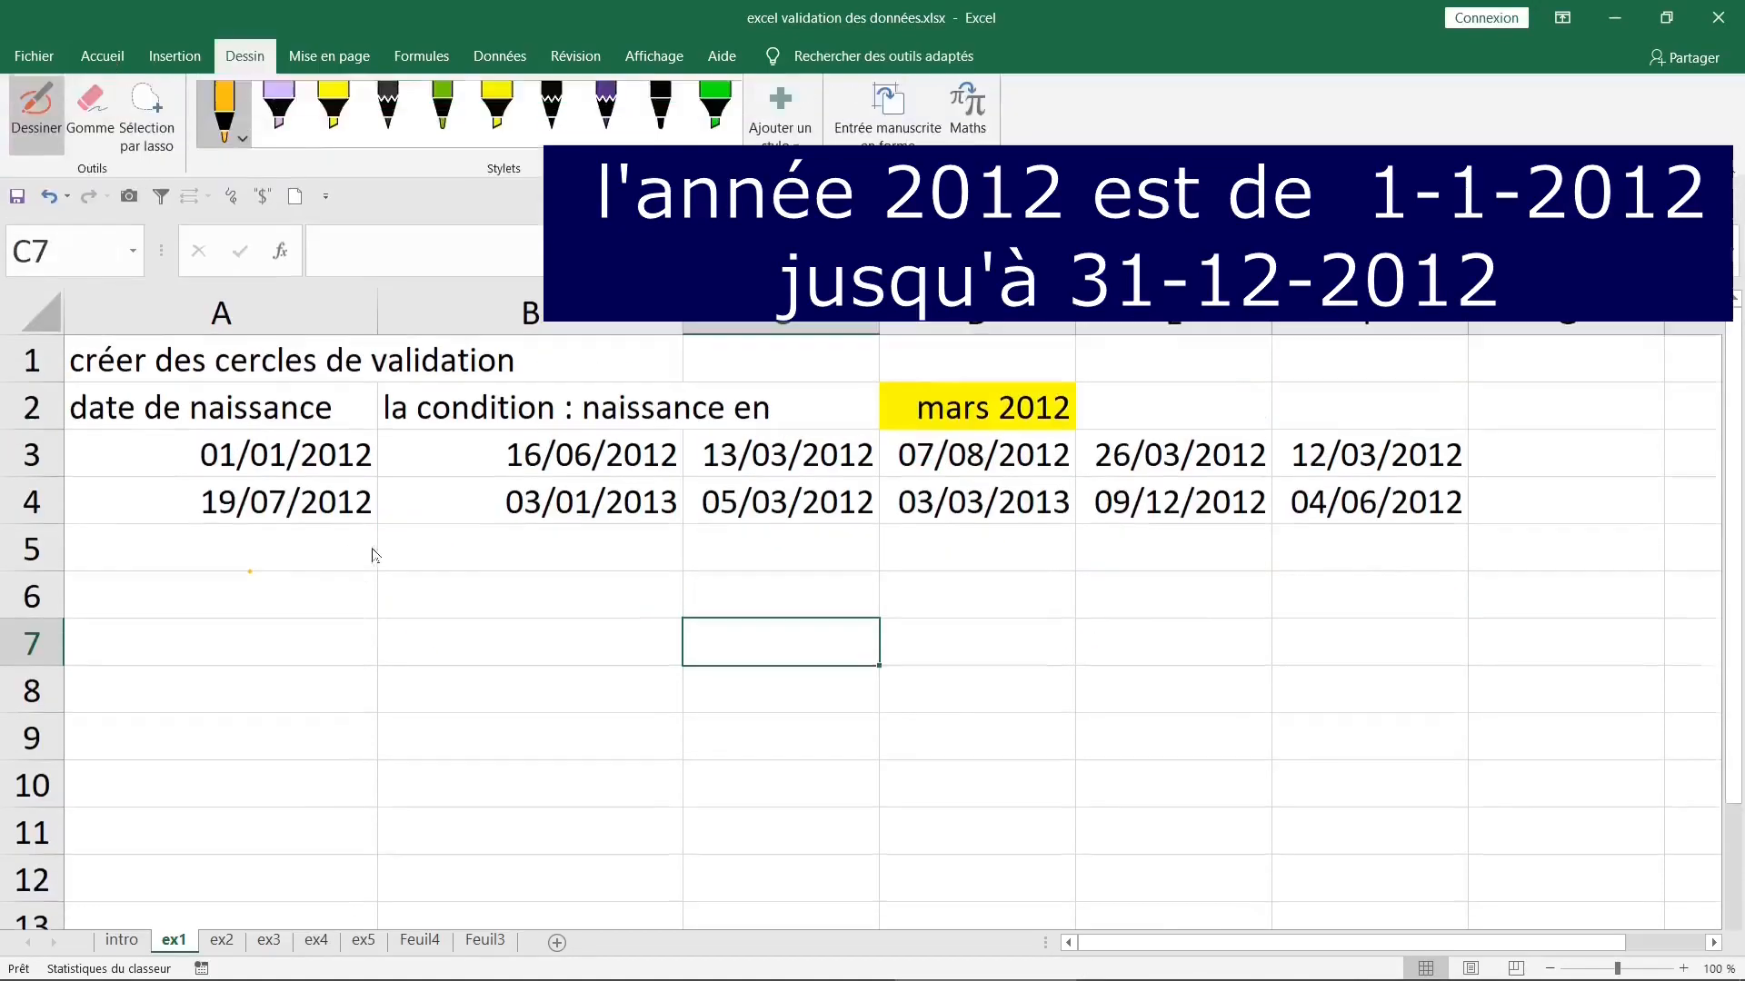
pyautogui.click(374, 550)
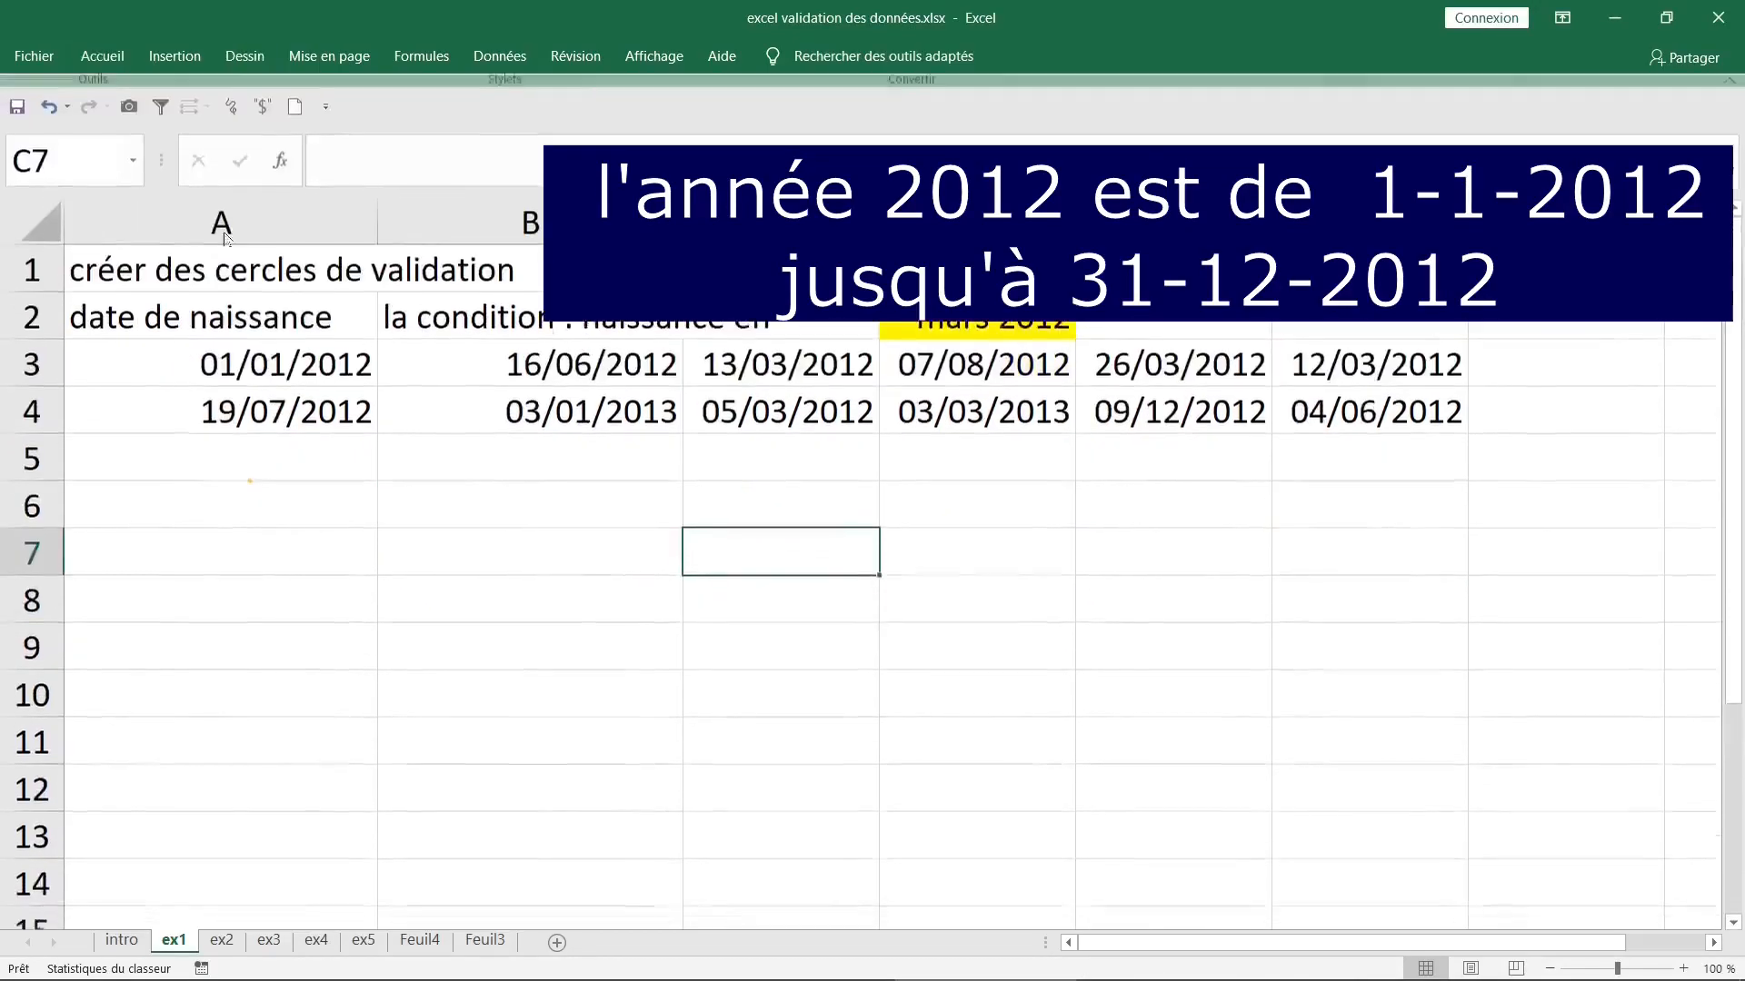
pyautogui.click(115, 53)
pyautogui.click(292, 495)
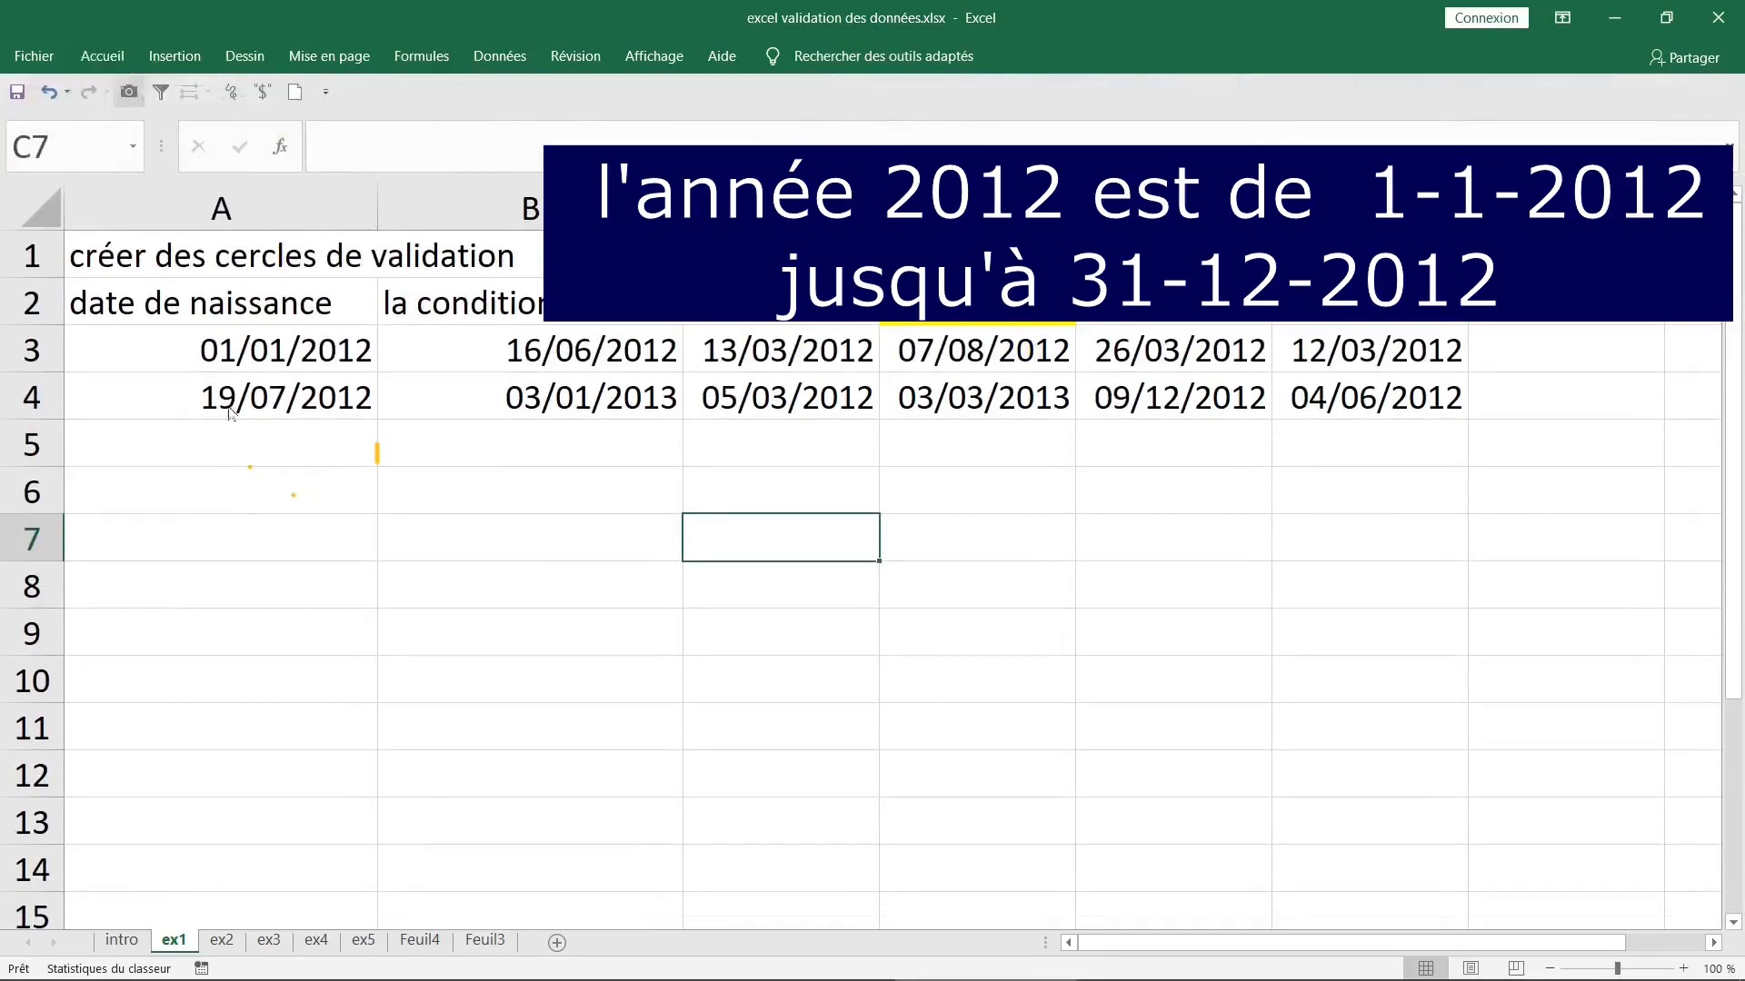
pyautogui.moveTo(156, 327)
pyautogui.mouseDown()
pyautogui.moveTo(1217, 325)
pyautogui.moveTo(1548, 353)
pyautogui.moveTo(1370, 459)
pyautogui.moveTo(428, 483)
pyautogui.moveTo(82, 363)
pyautogui.moveTo(159, 320)
pyautogui.moveTo(170, 344)
pyautogui.mouseUp()
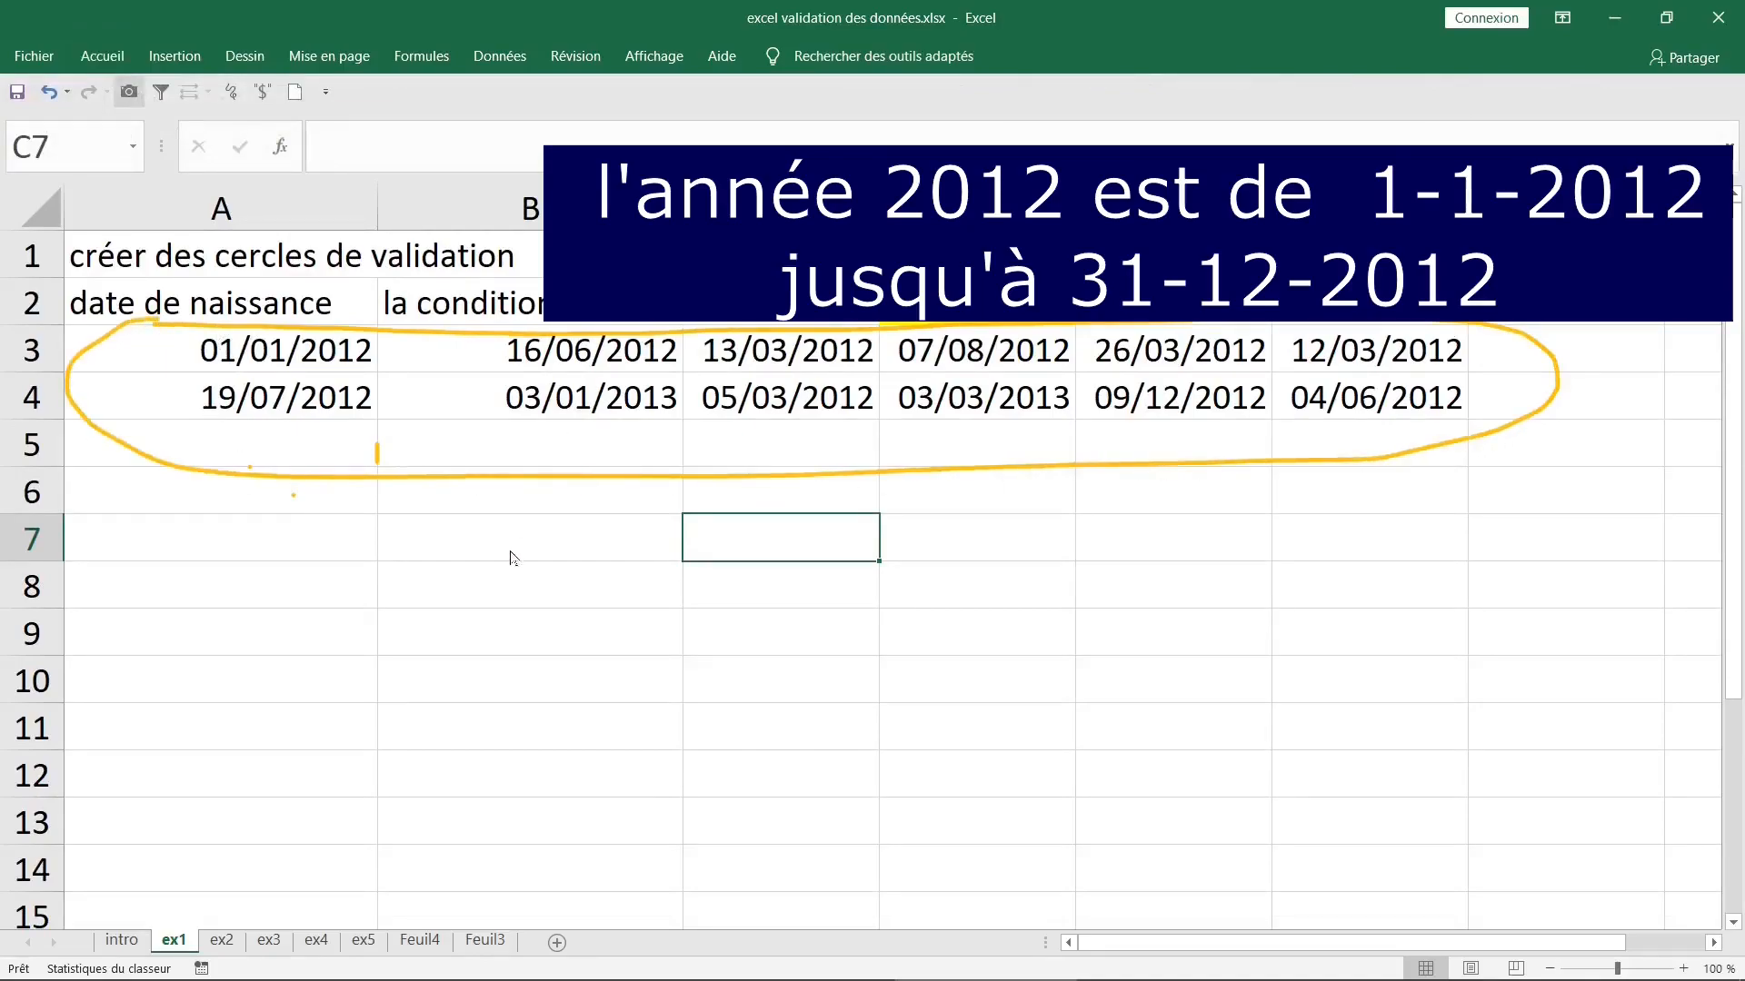
pyautogui.moveTo(1164, 527); pyautogui.dragTo(1152, 569)
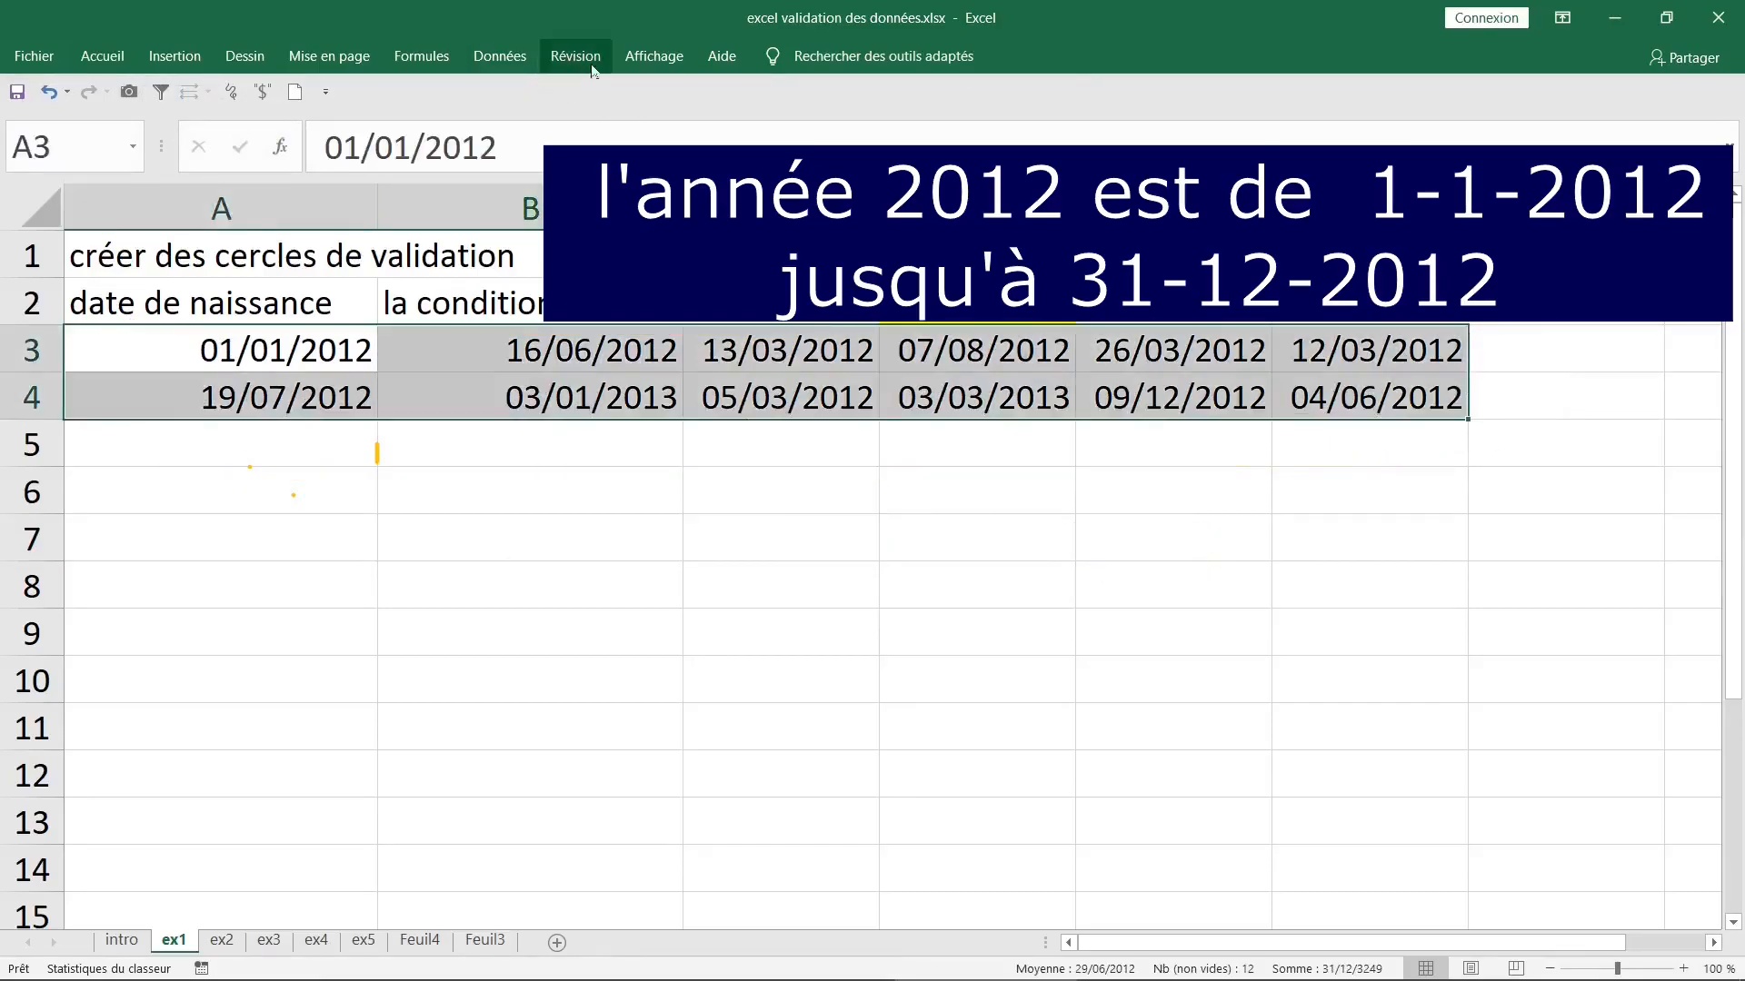
# - Review the date validation rule applied to A3:F4 and accept it as is
pyautogui.click(500, 57)
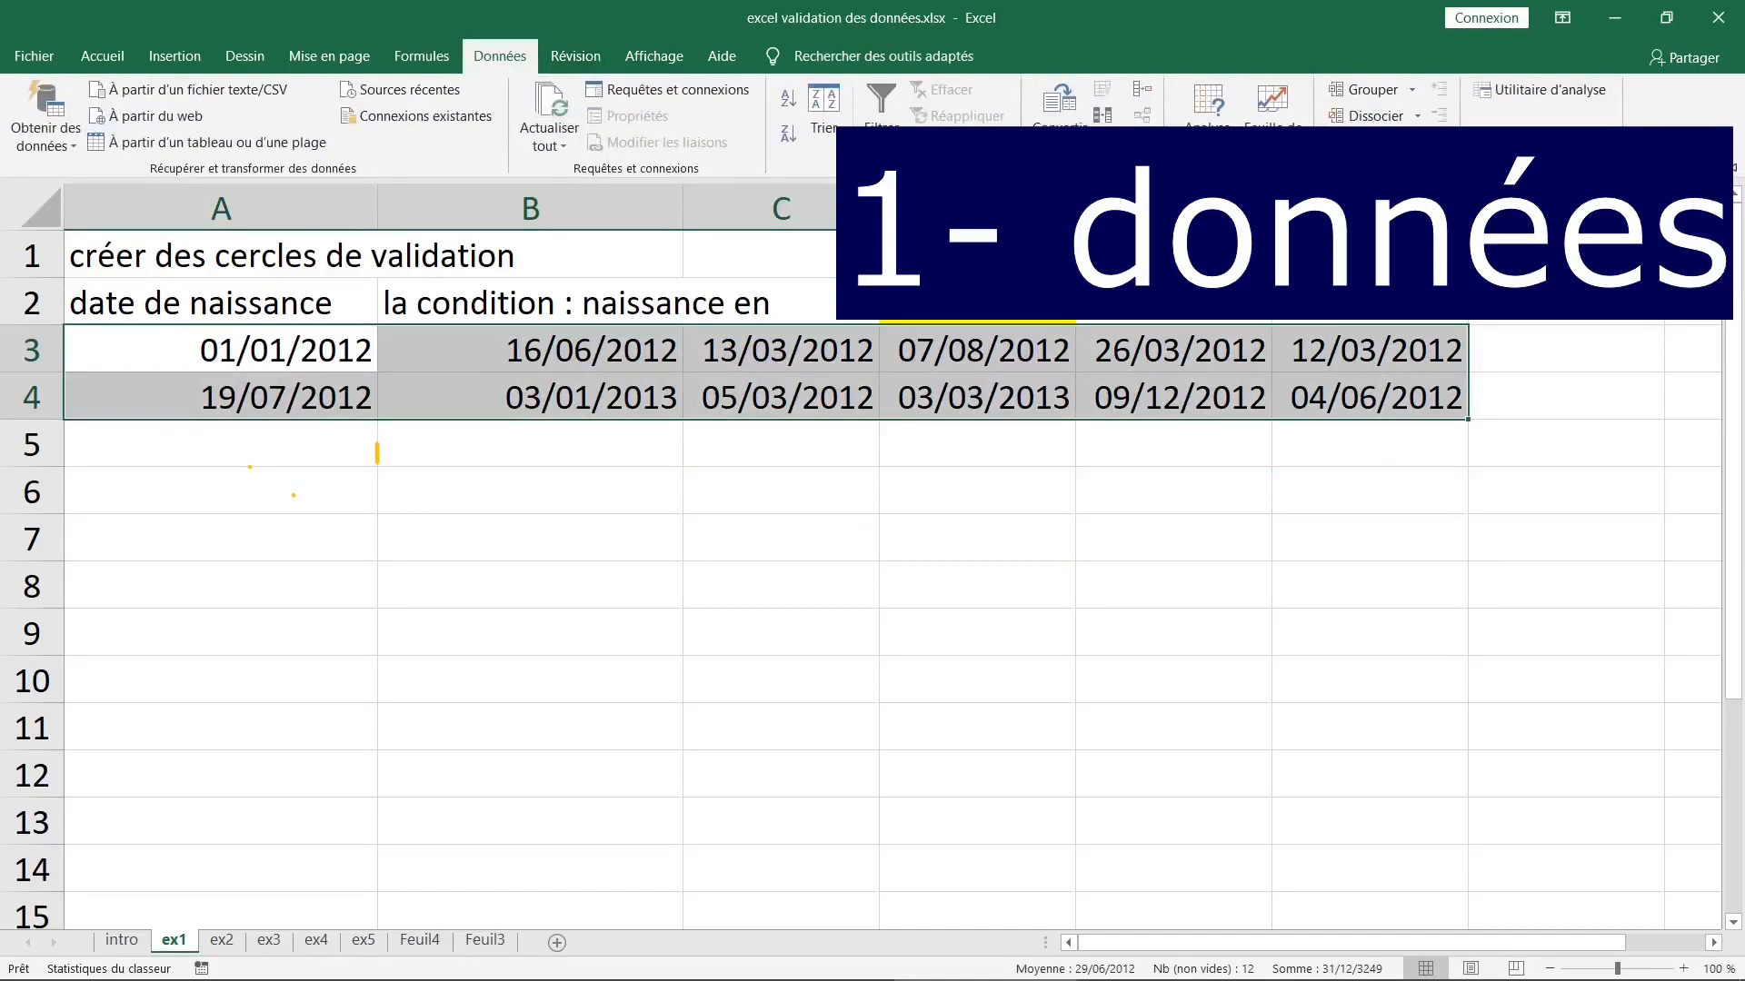
pyautogui.click(1102, 144)
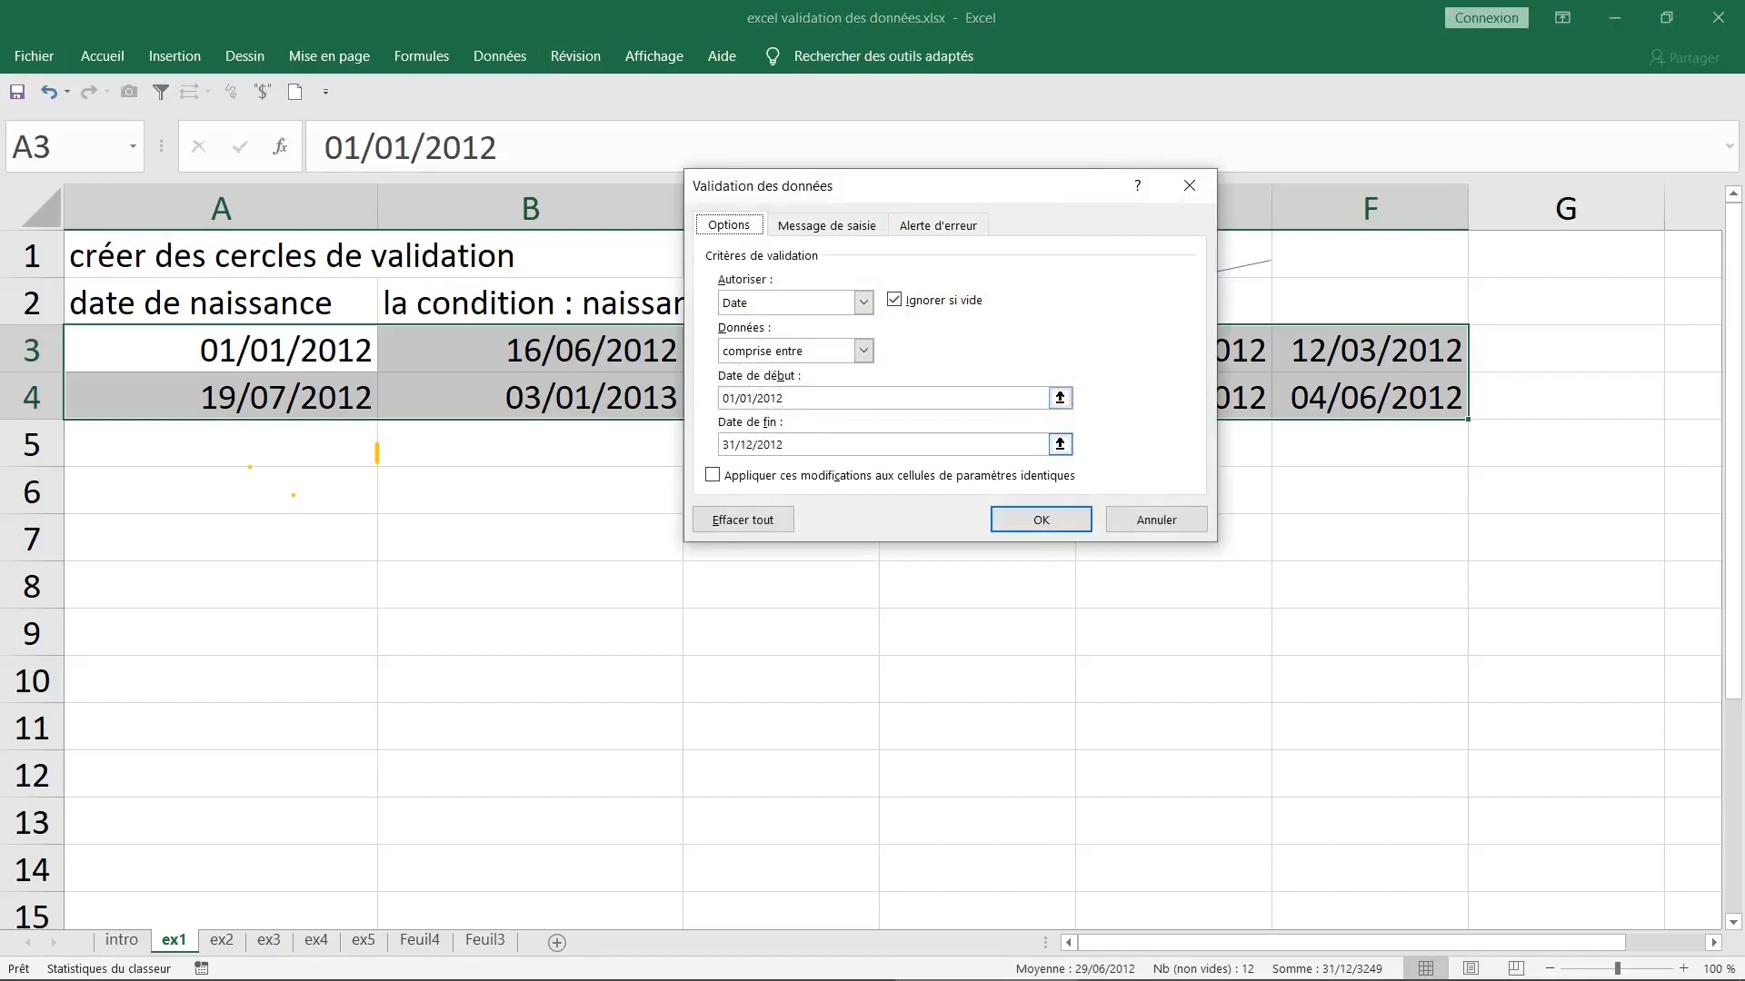
pyautogui.click(1042, 521)
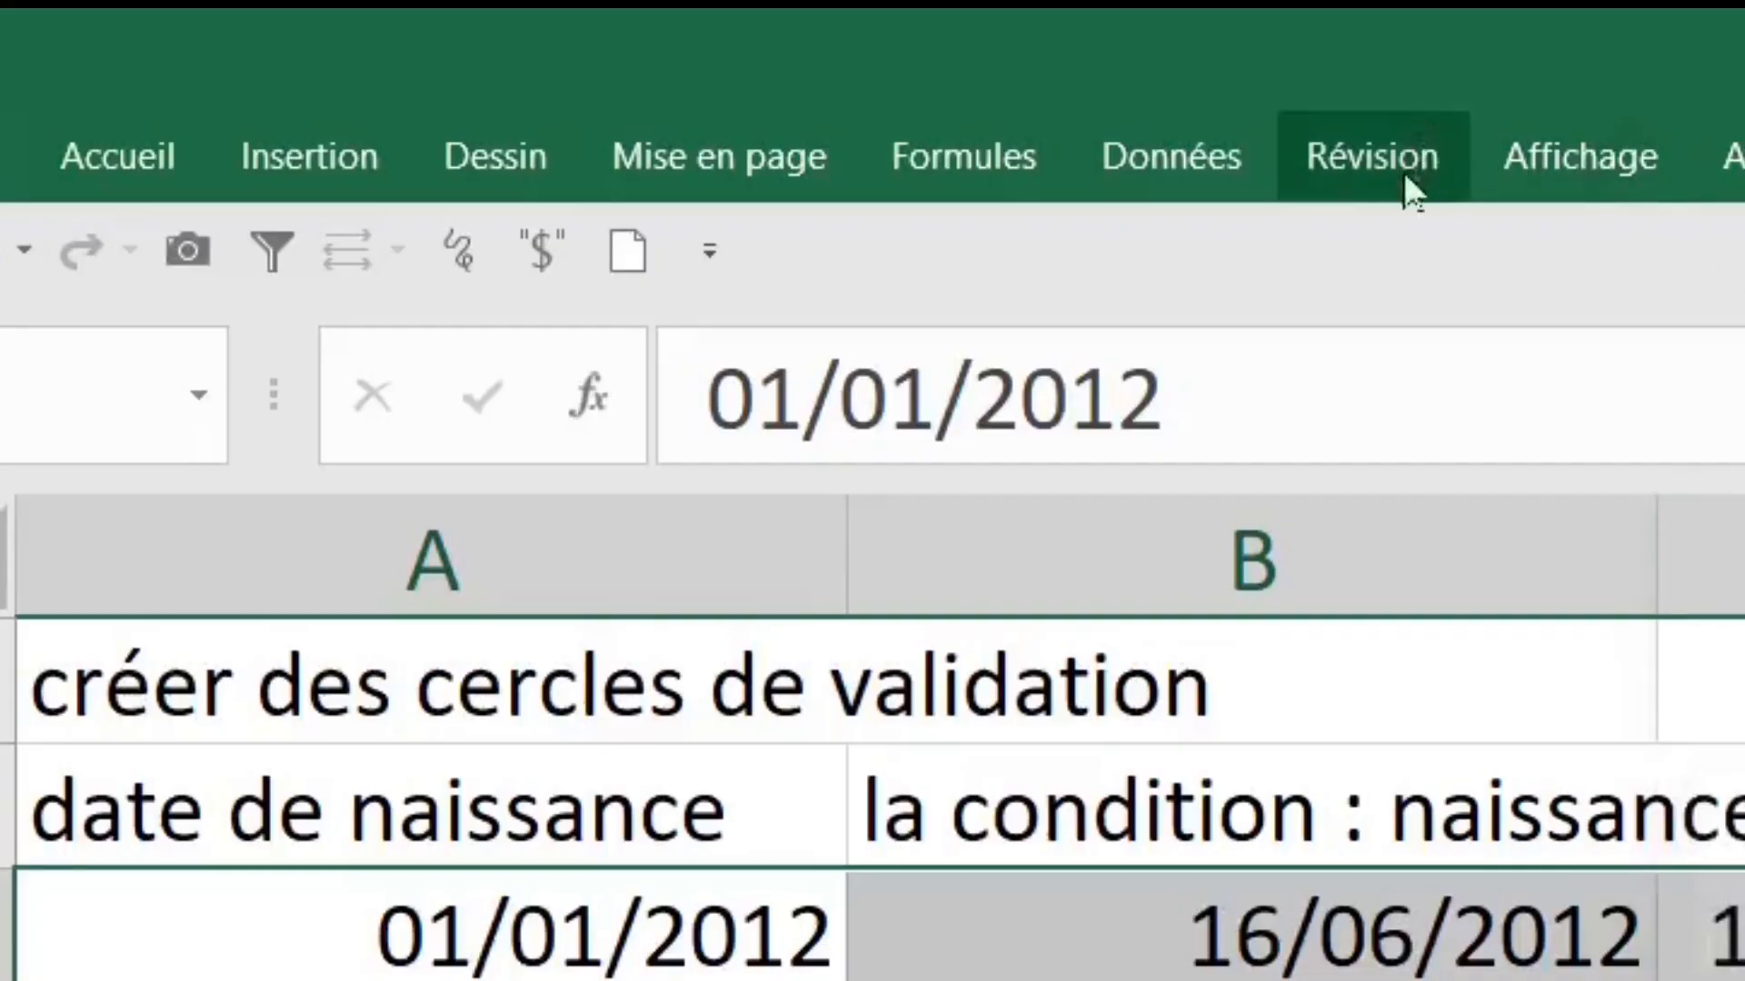
# - Circle the invalid data in A3:F4 and inspect the circled cells B4 and D4
pyautogui.click(1173, 186)
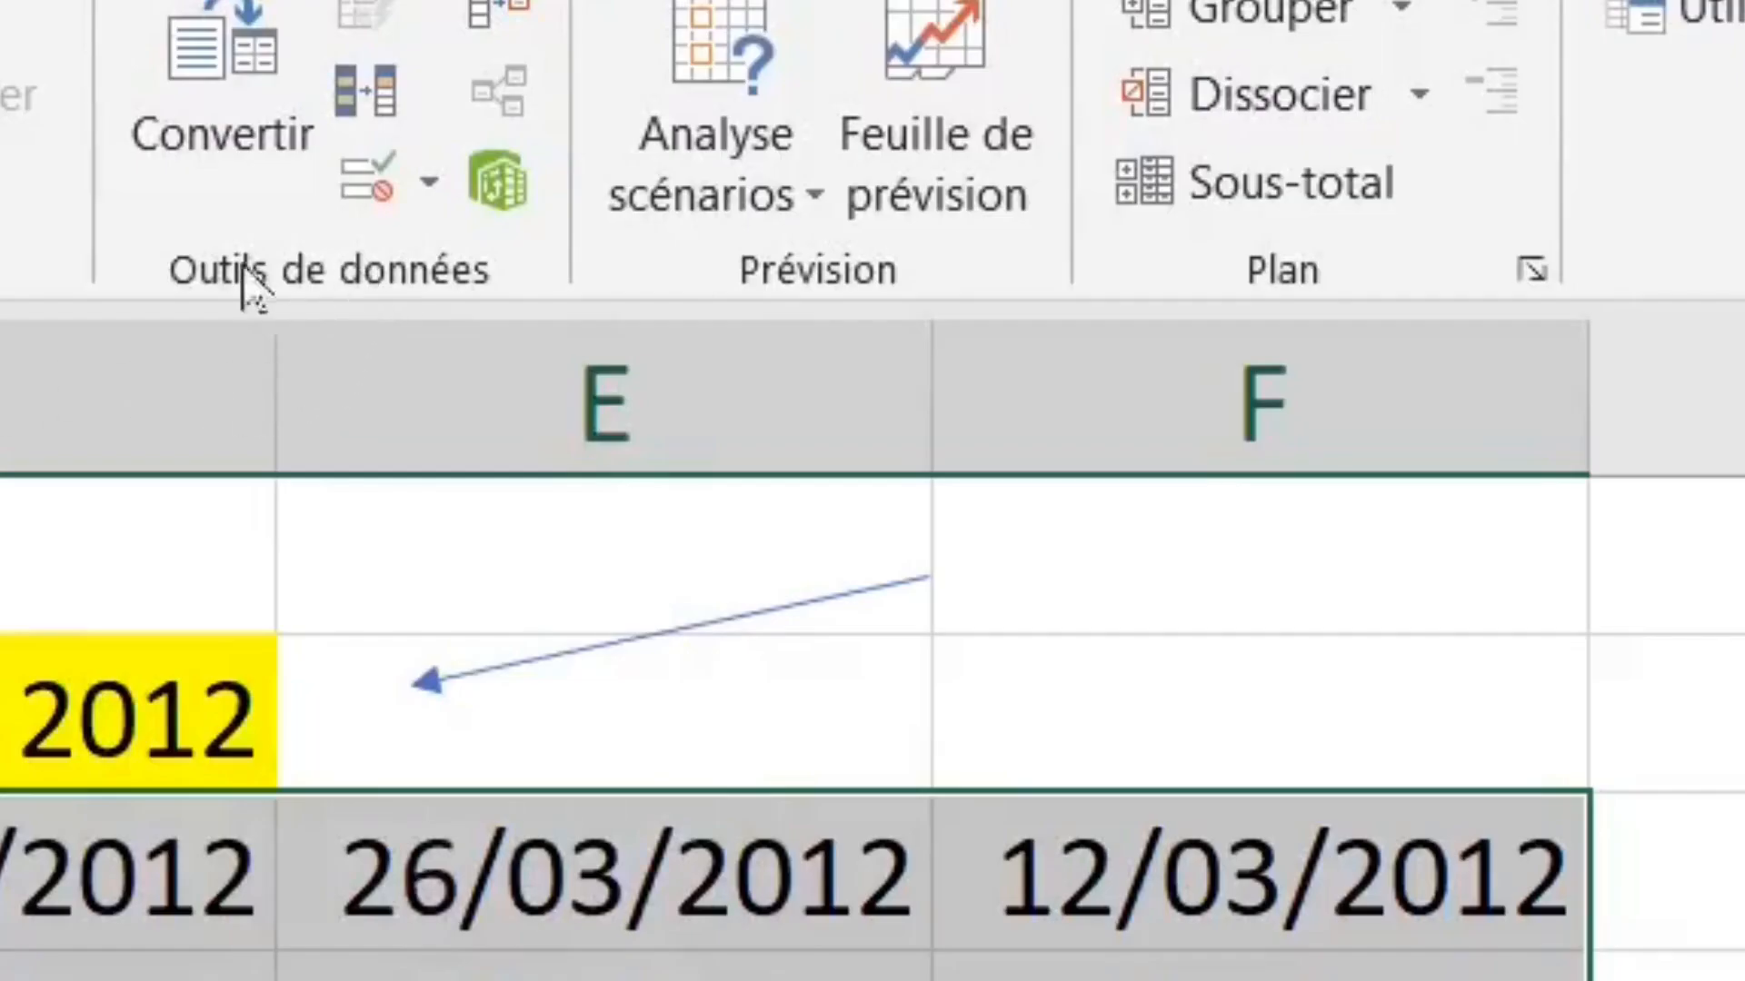
pyautogui.click(431, 191)
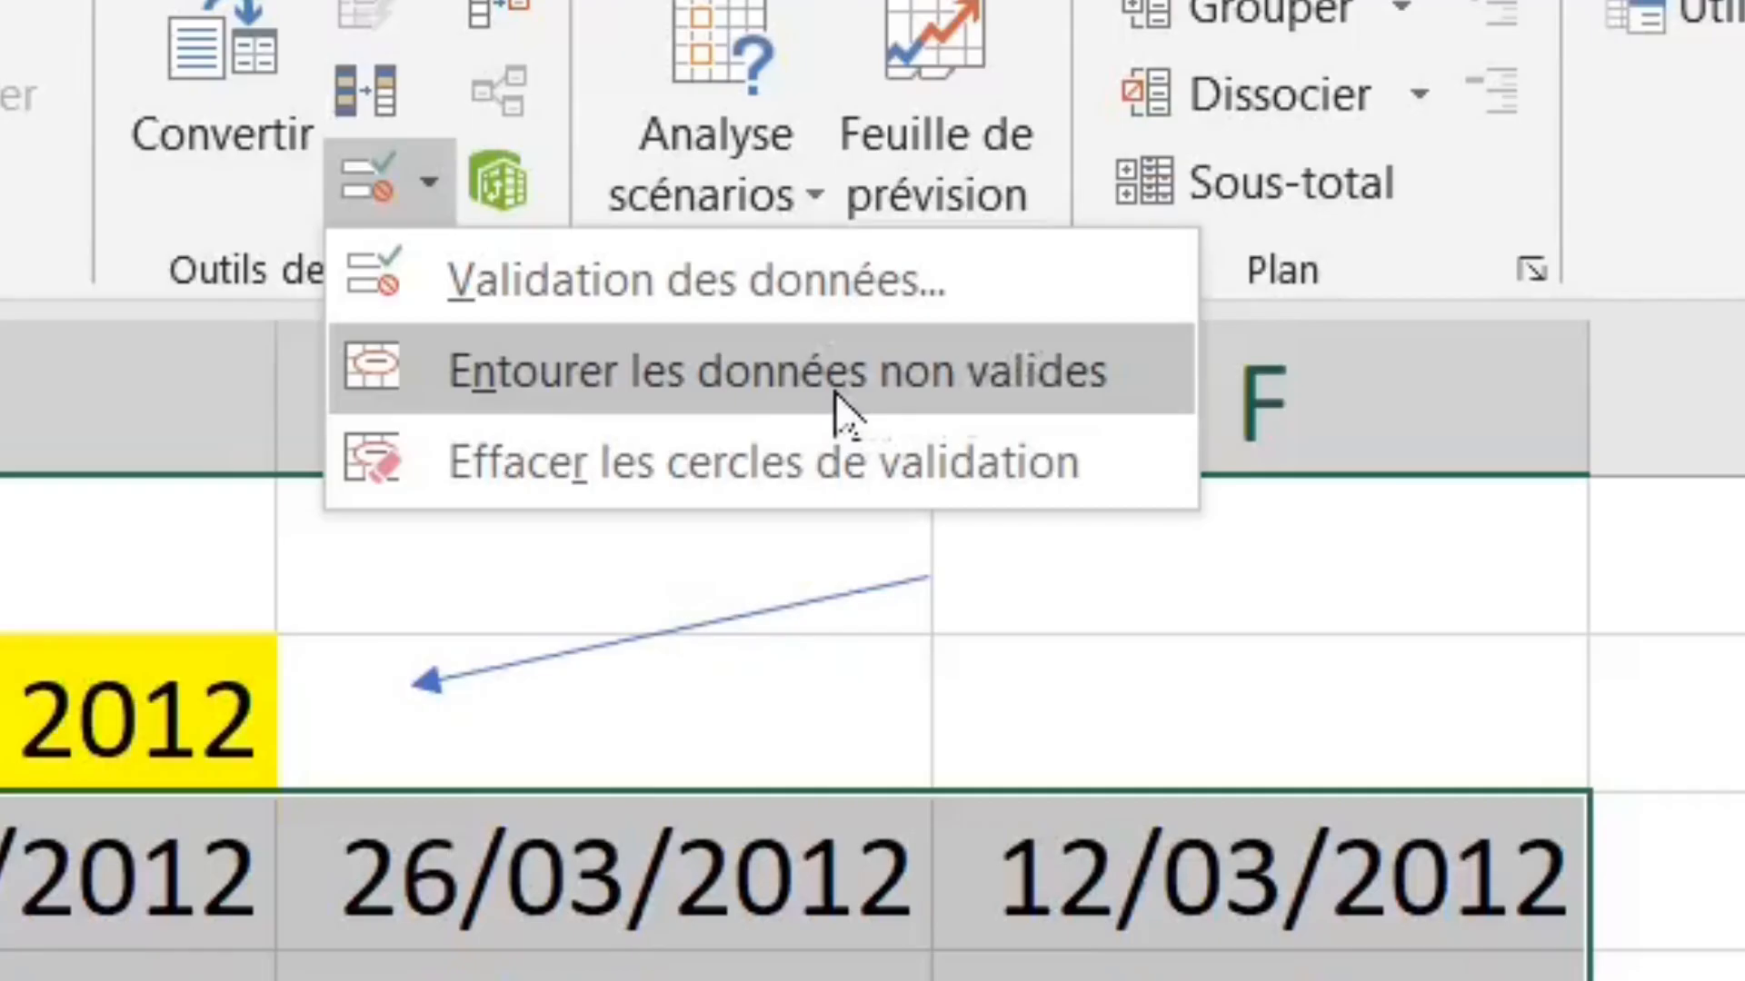
pyautogui.click(834, 400)
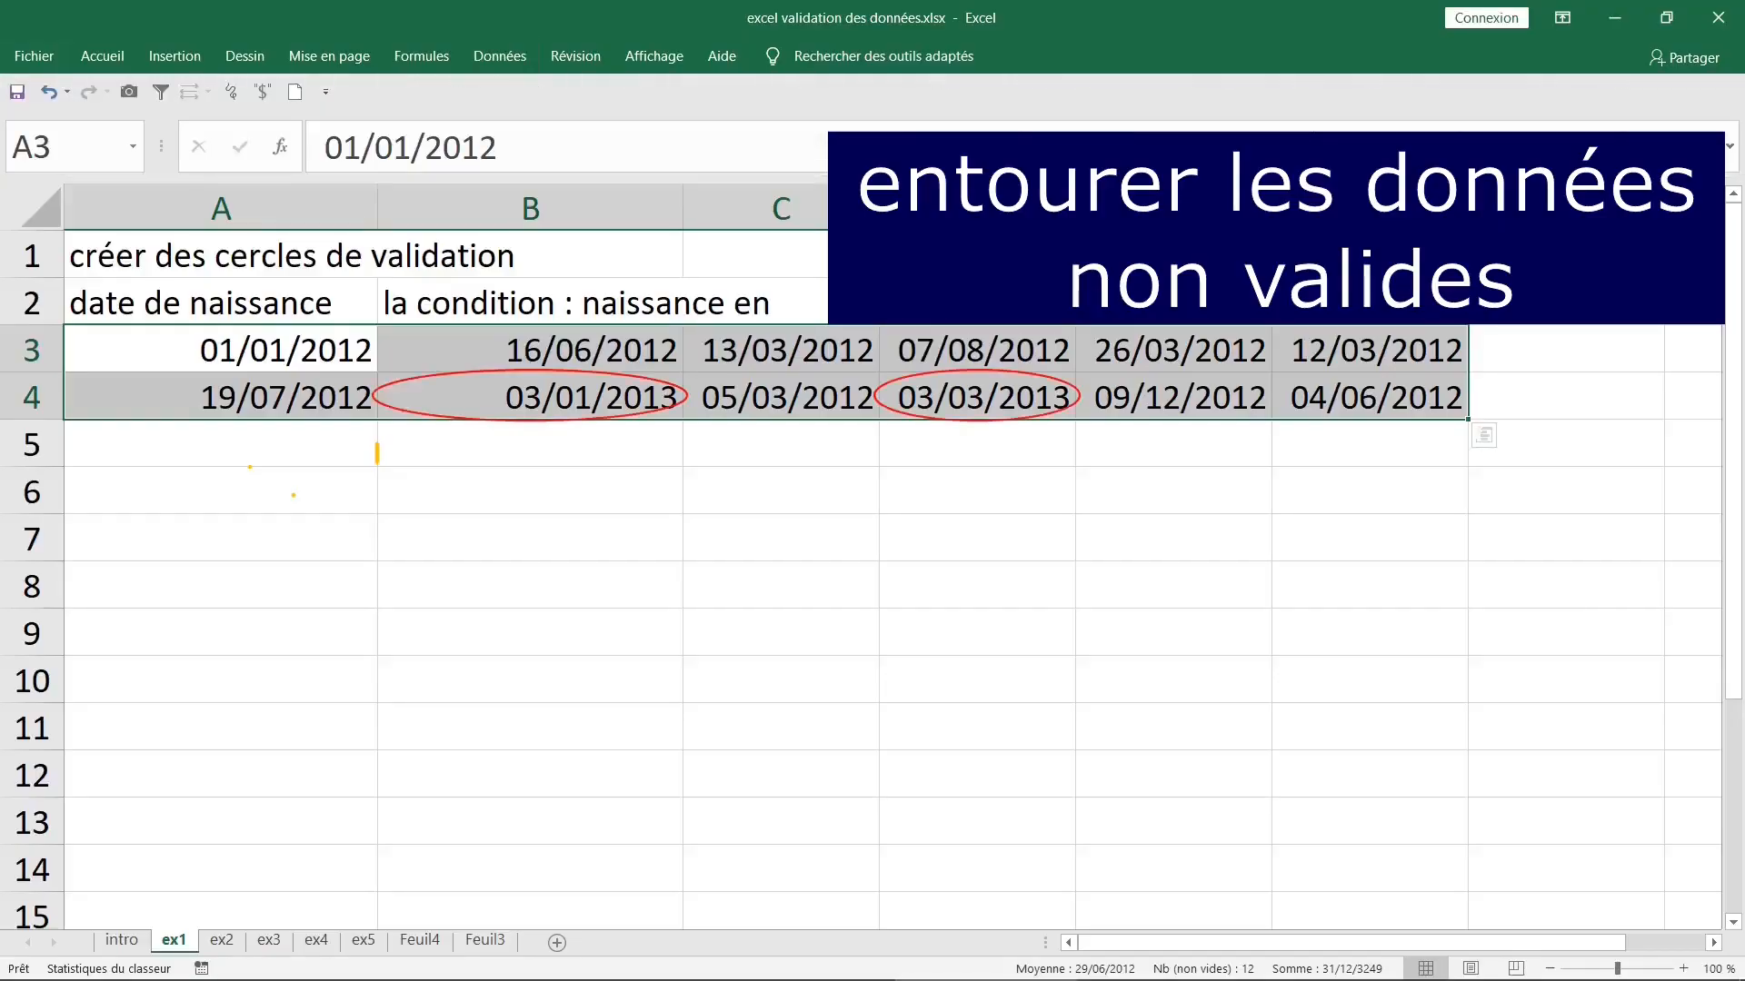
pyautogui.click(897, 590)
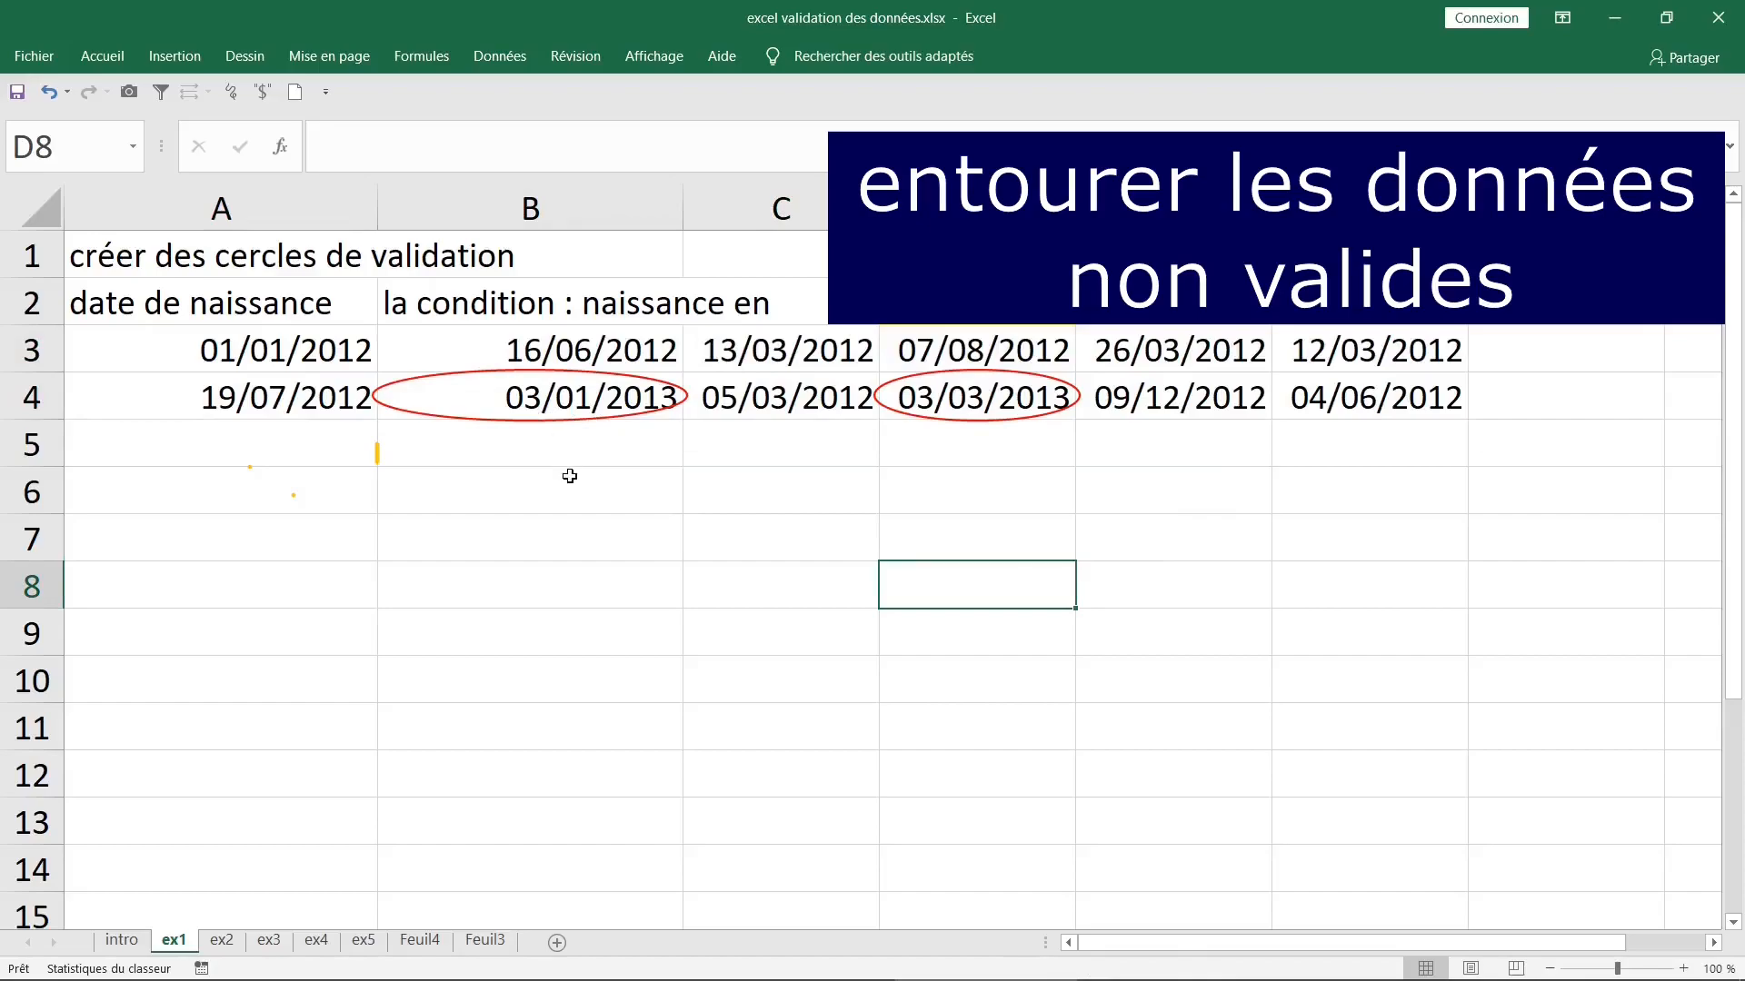
pyautogui.click(548, 407)
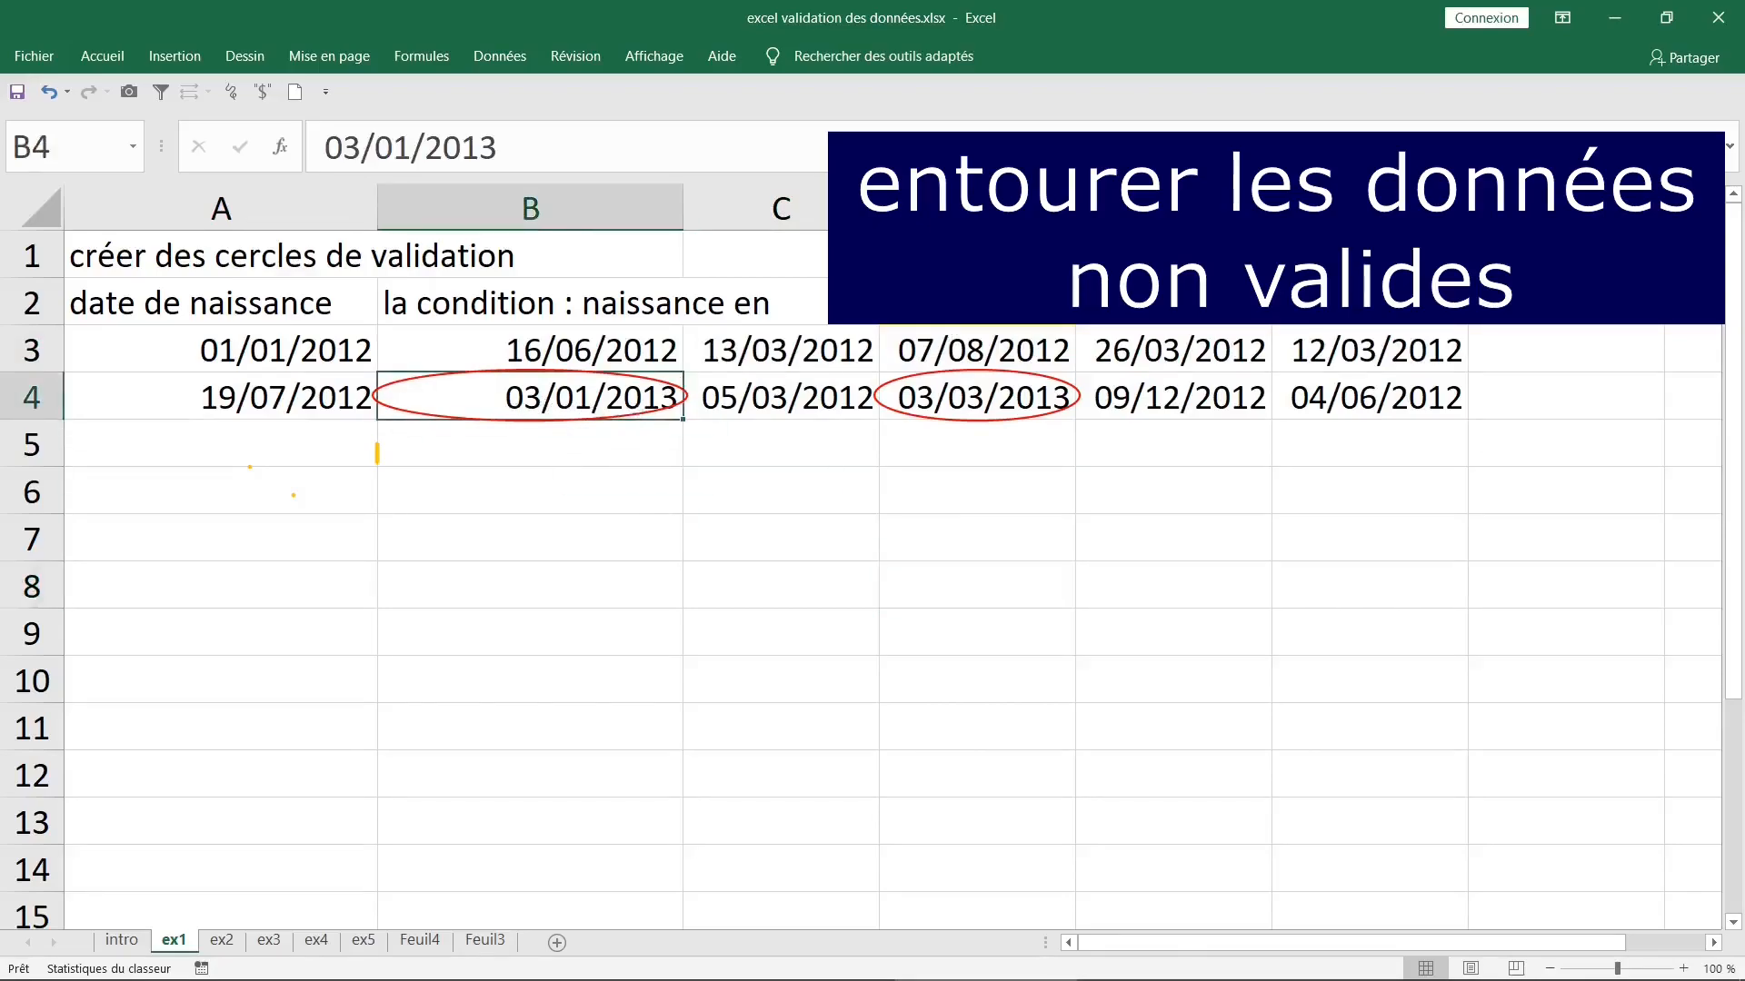
pyautogui.click(990, 390)
pyautogui.click(1000, 532)
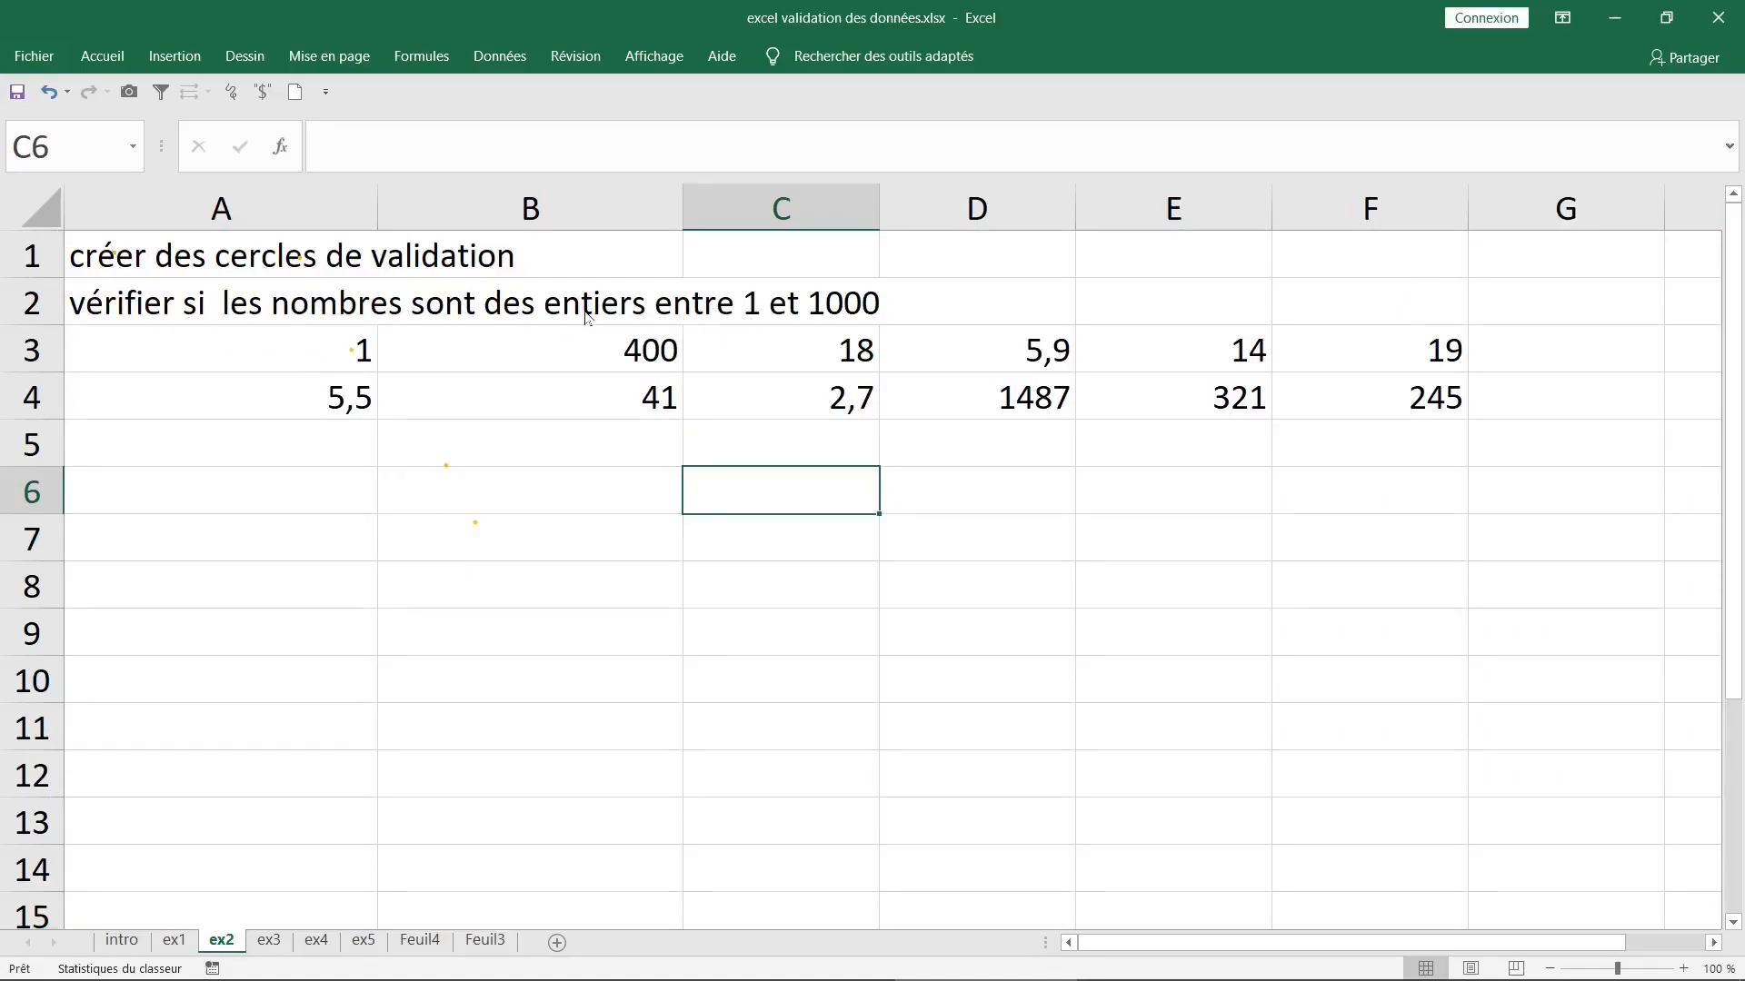
# - On sheet ex2, mark "entiers" and the bounds 1 and 1000 in ink, and handwrite 20 below the data
pyautogui.moveTo(533, 317)
pyautogui.mouseDown()
pyautogui.moveTo(657, 320)
pyautogui.moveTo(601, 321)
pyautogui.mouseUp()
pyautogui.moveTo(757, 284)
pyautogui.mouseDown()
pyautogui.moveTo(822, 255)
pyautogui.moveTo(868, 277)
pyautogui.moveTo(888, 257)
pyautogui.moveTo(763, 295)
pyautogui.moveTo(739, 283)
pyautogui.mouseUp()
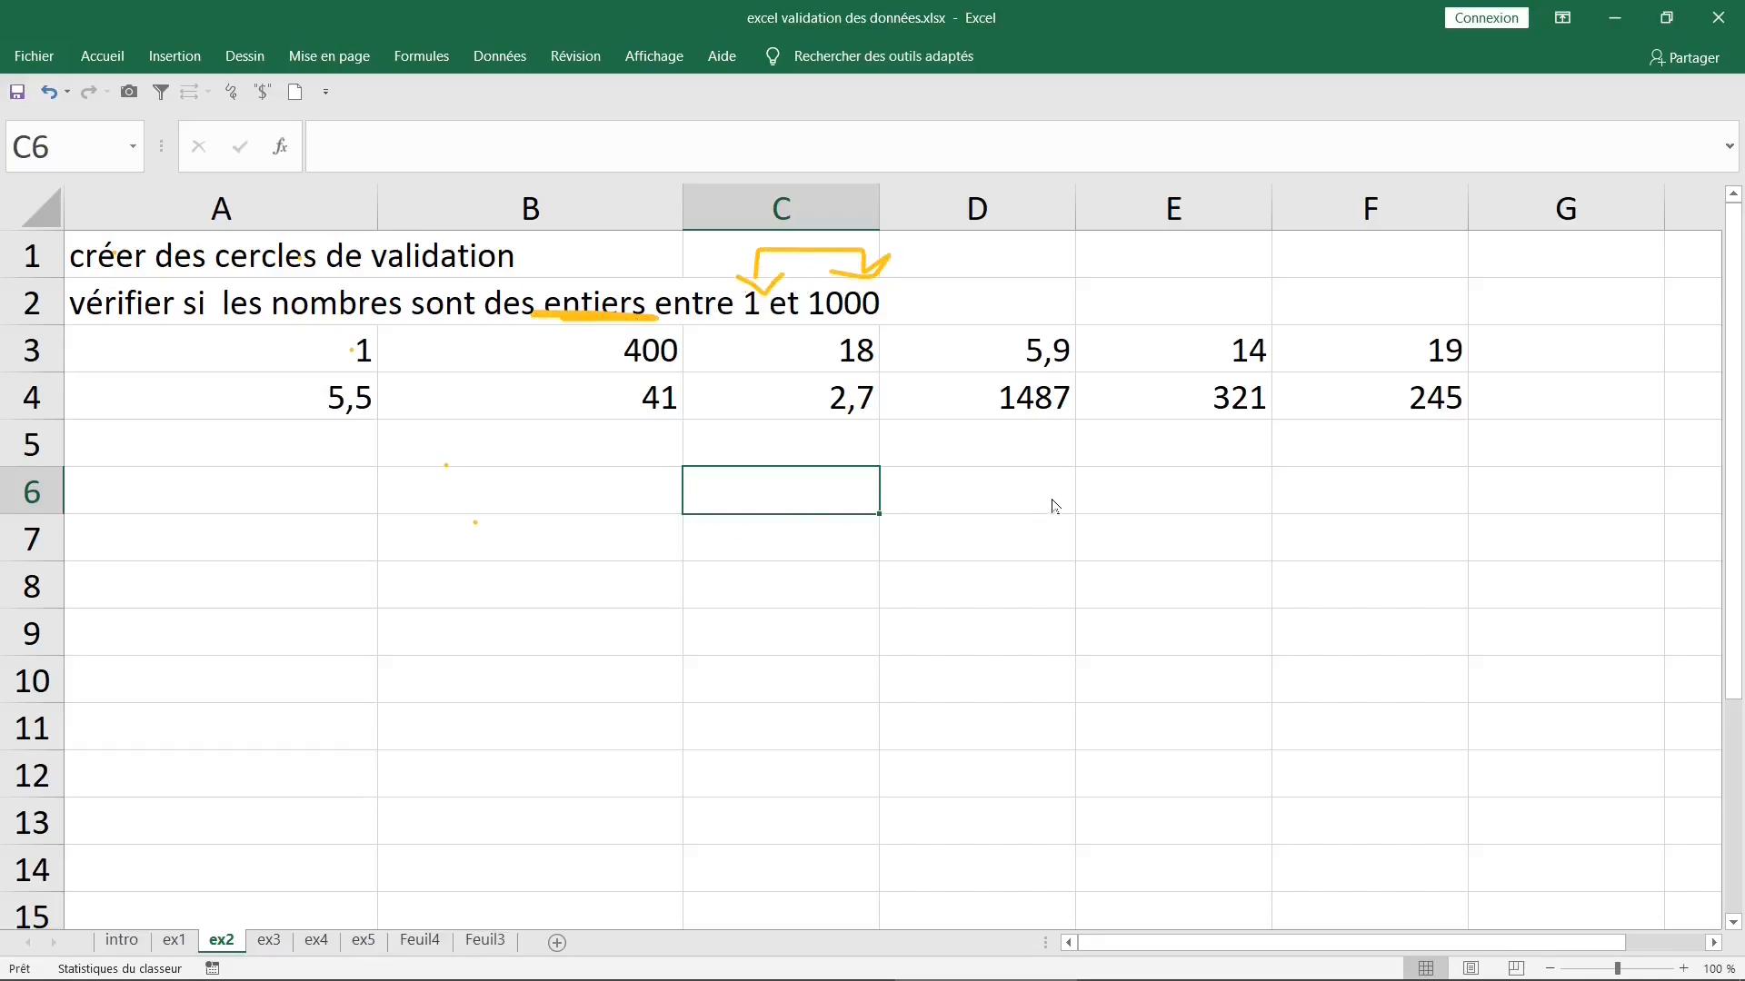
pyautogui.moveTo(1098, 479)
pyautogui.mouseDown()
pyautogui.moveTo(1131, 454)
pyautogui.moveTo(1116, 573)
pyautogui.moveTo(1249, 572)
pyautogui.mouseUp()
pyautogui.moveTo(1309, 474)
pyautogui.mouseDown()
pyautogui.moveTo(1288, 538)
pyautogui.moveTo(1372, 491)
pyautogui.moveTo(1320, 482)
pyautogui.mouseUp()
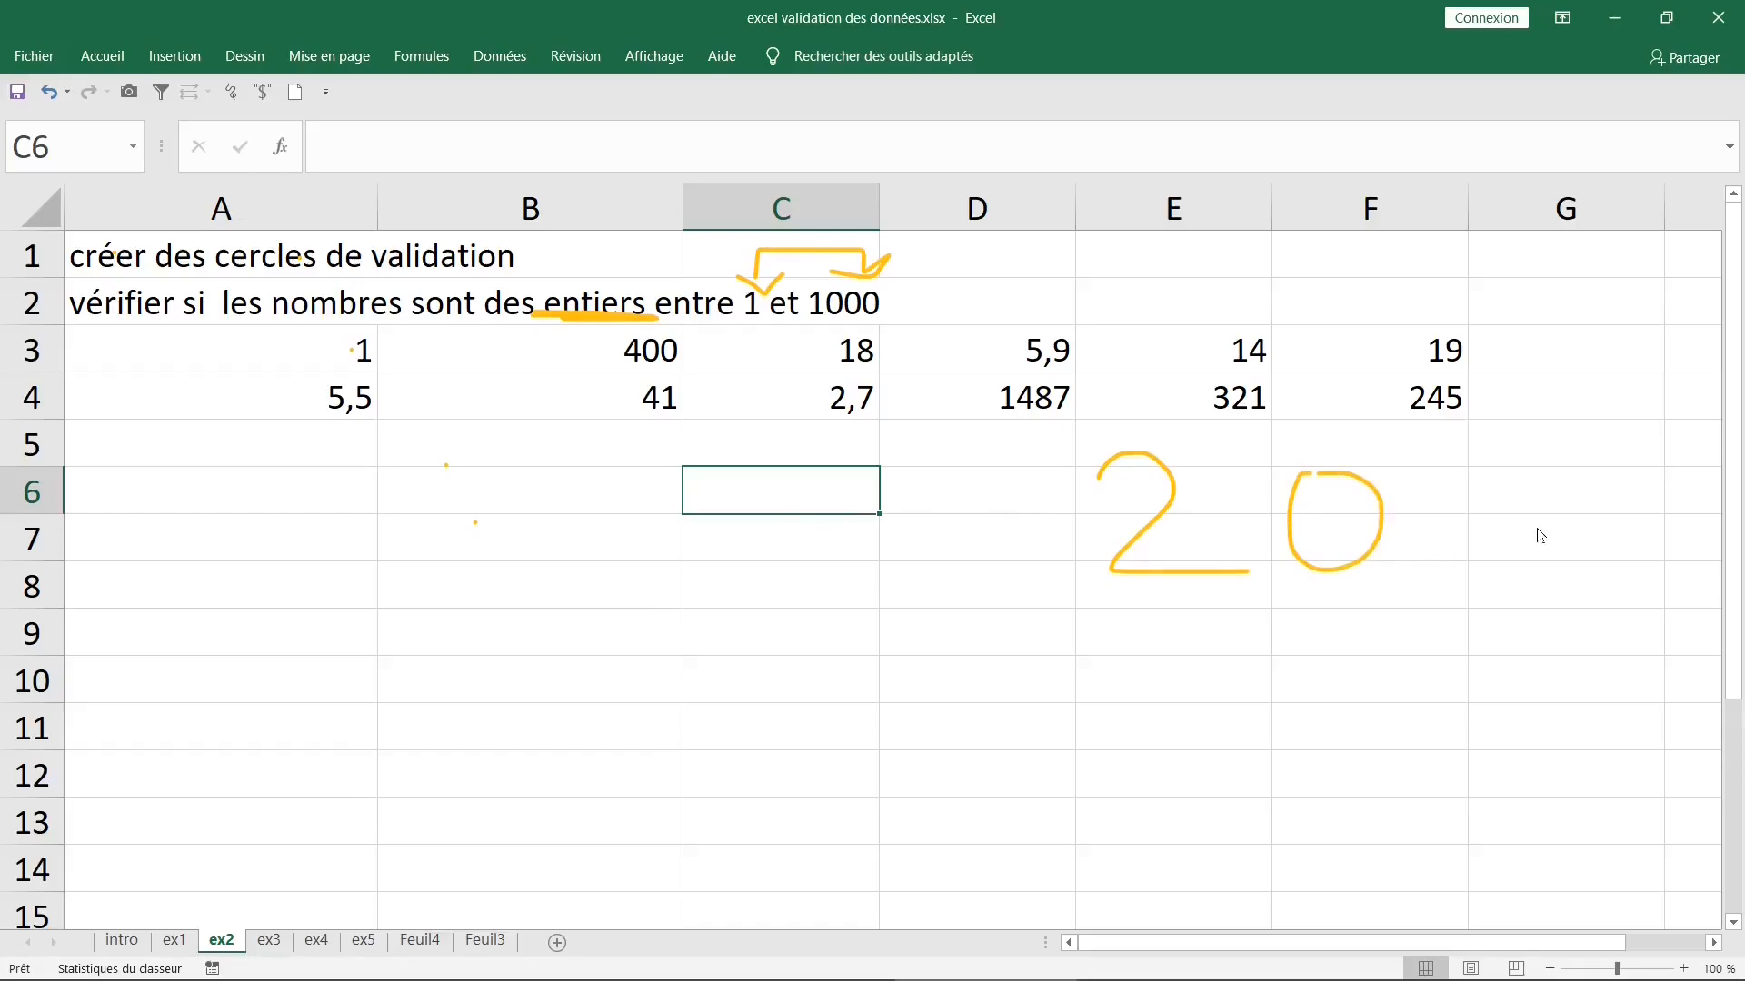
# - Handwrite 20,5 in ink below the numbers in columns A and B and underline it
pyautogui.moveTo(207, 491)
pyautogui.mouseDown()
pyautogui.moveTo(261, 474)
pyautogui.moveTo(300, 584)
pyautogui.mouseUp()
pyautogui.moveTo(371, 507)
pyautogui.mouseDown()
pyautogui.moveTo(345, 557)
pyautogui.moveTo(363, 516)
pyautogui.moveTo(400, 595)
pyautogui.mouseUp()
pyautogui.moveTo(502, 476); pyautogui.dragTo(480, 563)
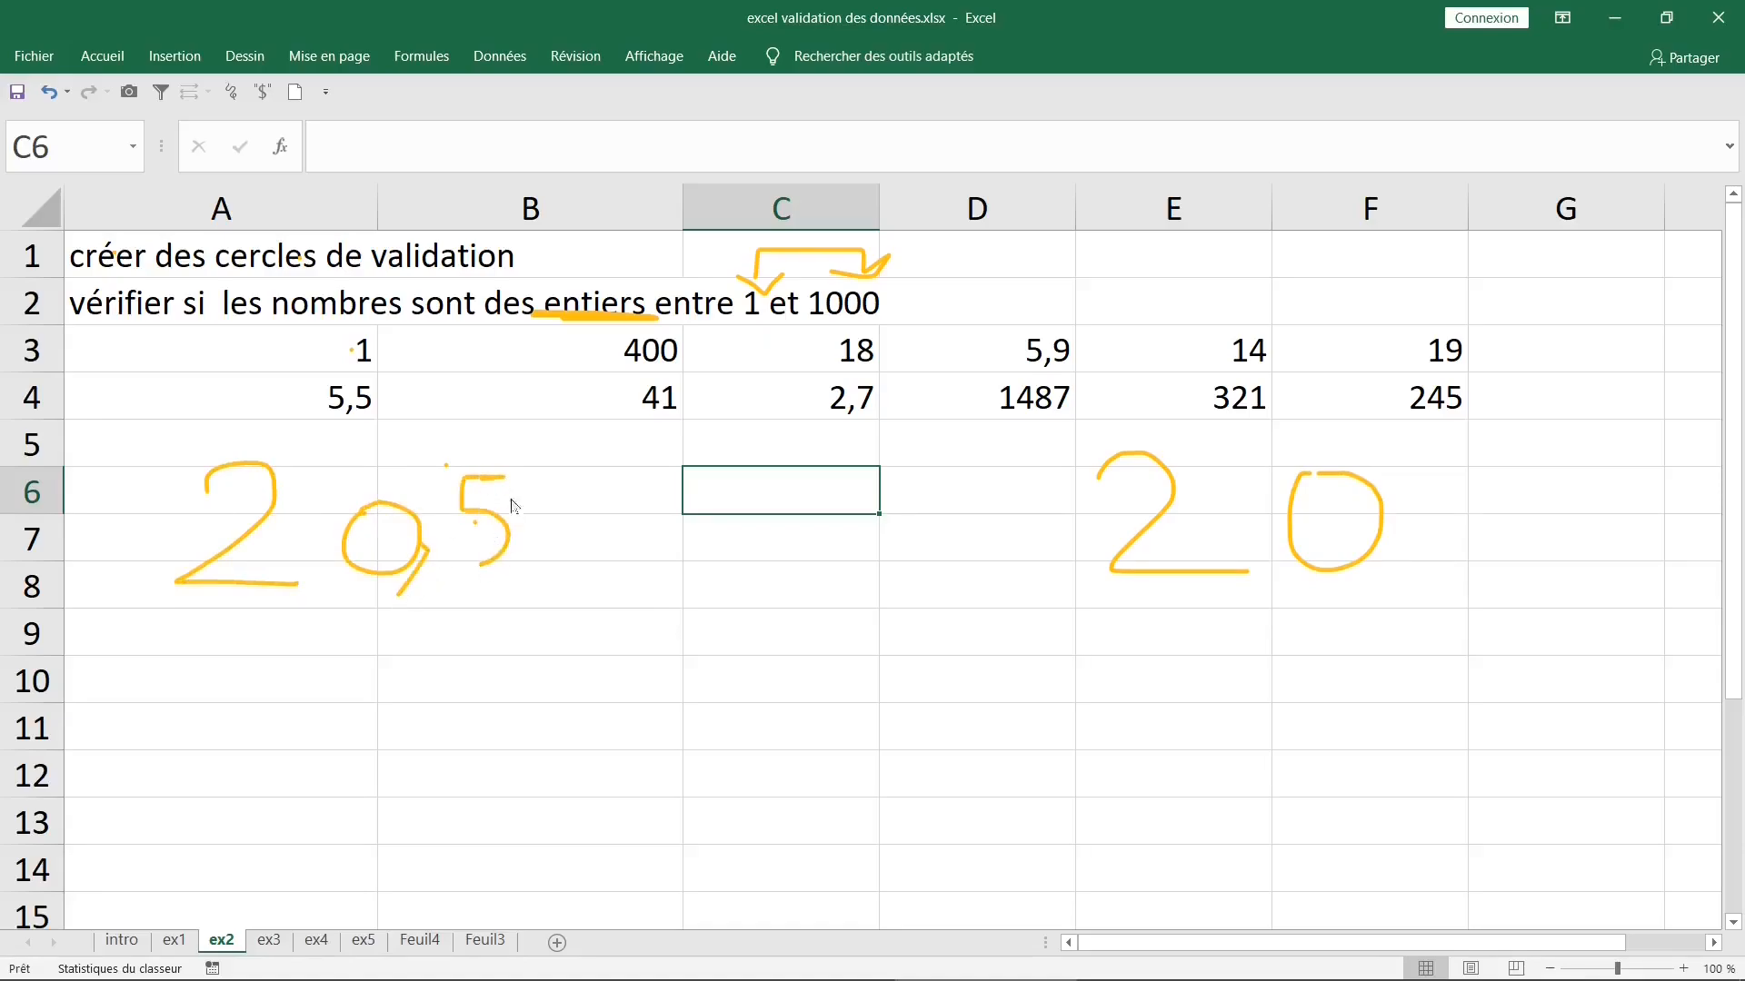
pyautogui.moveTo(154, 622); pyautogui.dragTo(557, 577)
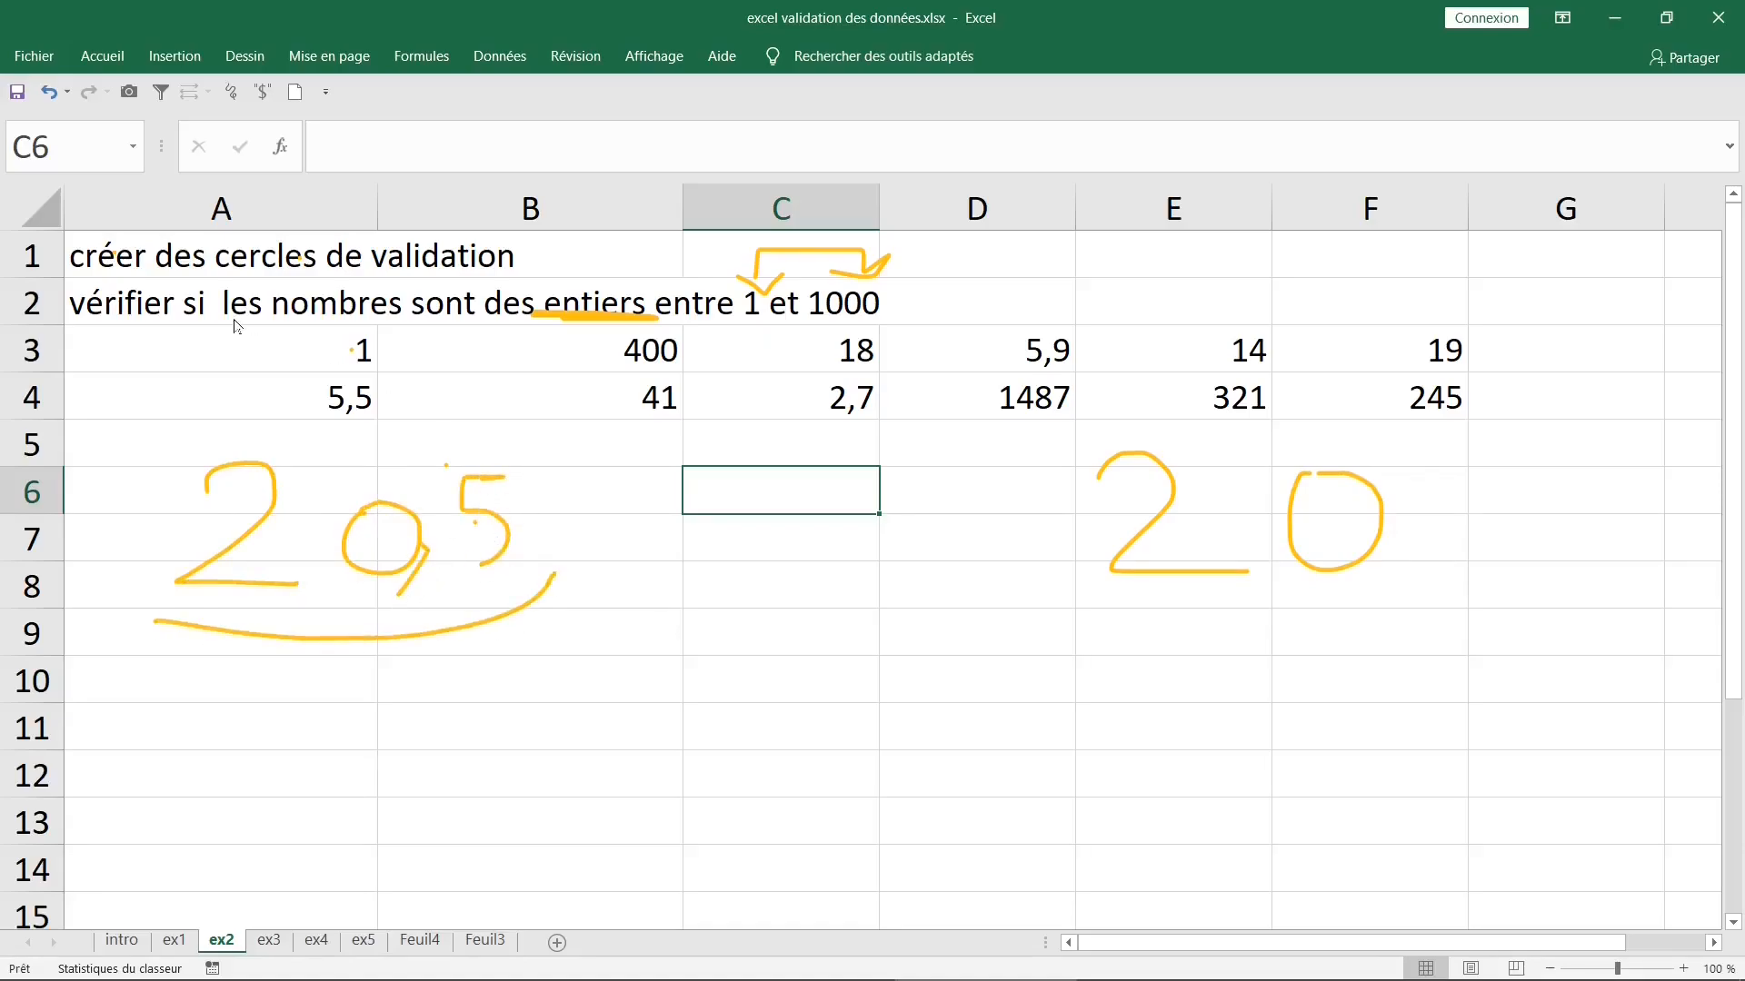
# - Undo the handwritten example numbers and the ink marks on the condition text
pyautogui.click(56, 100)
pyautogui.click(57, 100)
pyautogui.click(56, 100)
pyautogui.click(56, 100)
pyautogui.click(56, 100)
pyautogui.click(56, 100)
pyautogui.click(57, 100)
pyautogui.click(56, 100)
pyautogui.click(56, 100)
pyautogui.click(57, 100)
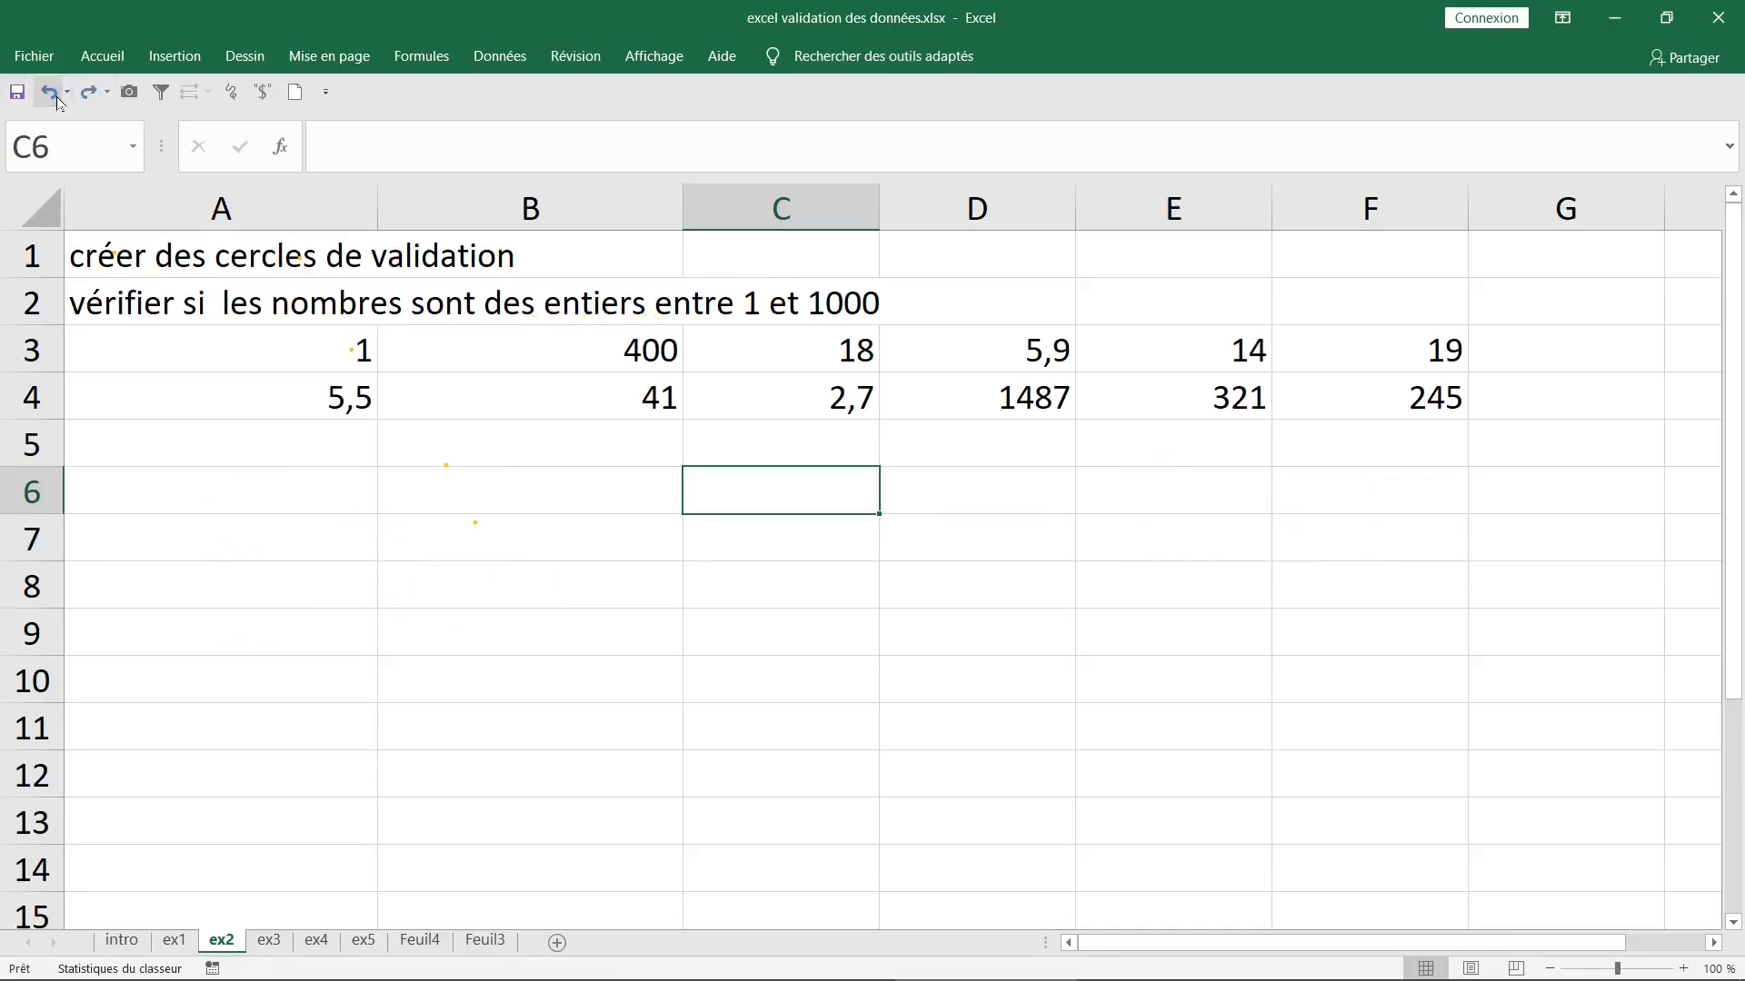
# - Insert a small blue triangle in D2 pointing at the condition text in row 2
pyautogui.click(164, 65)
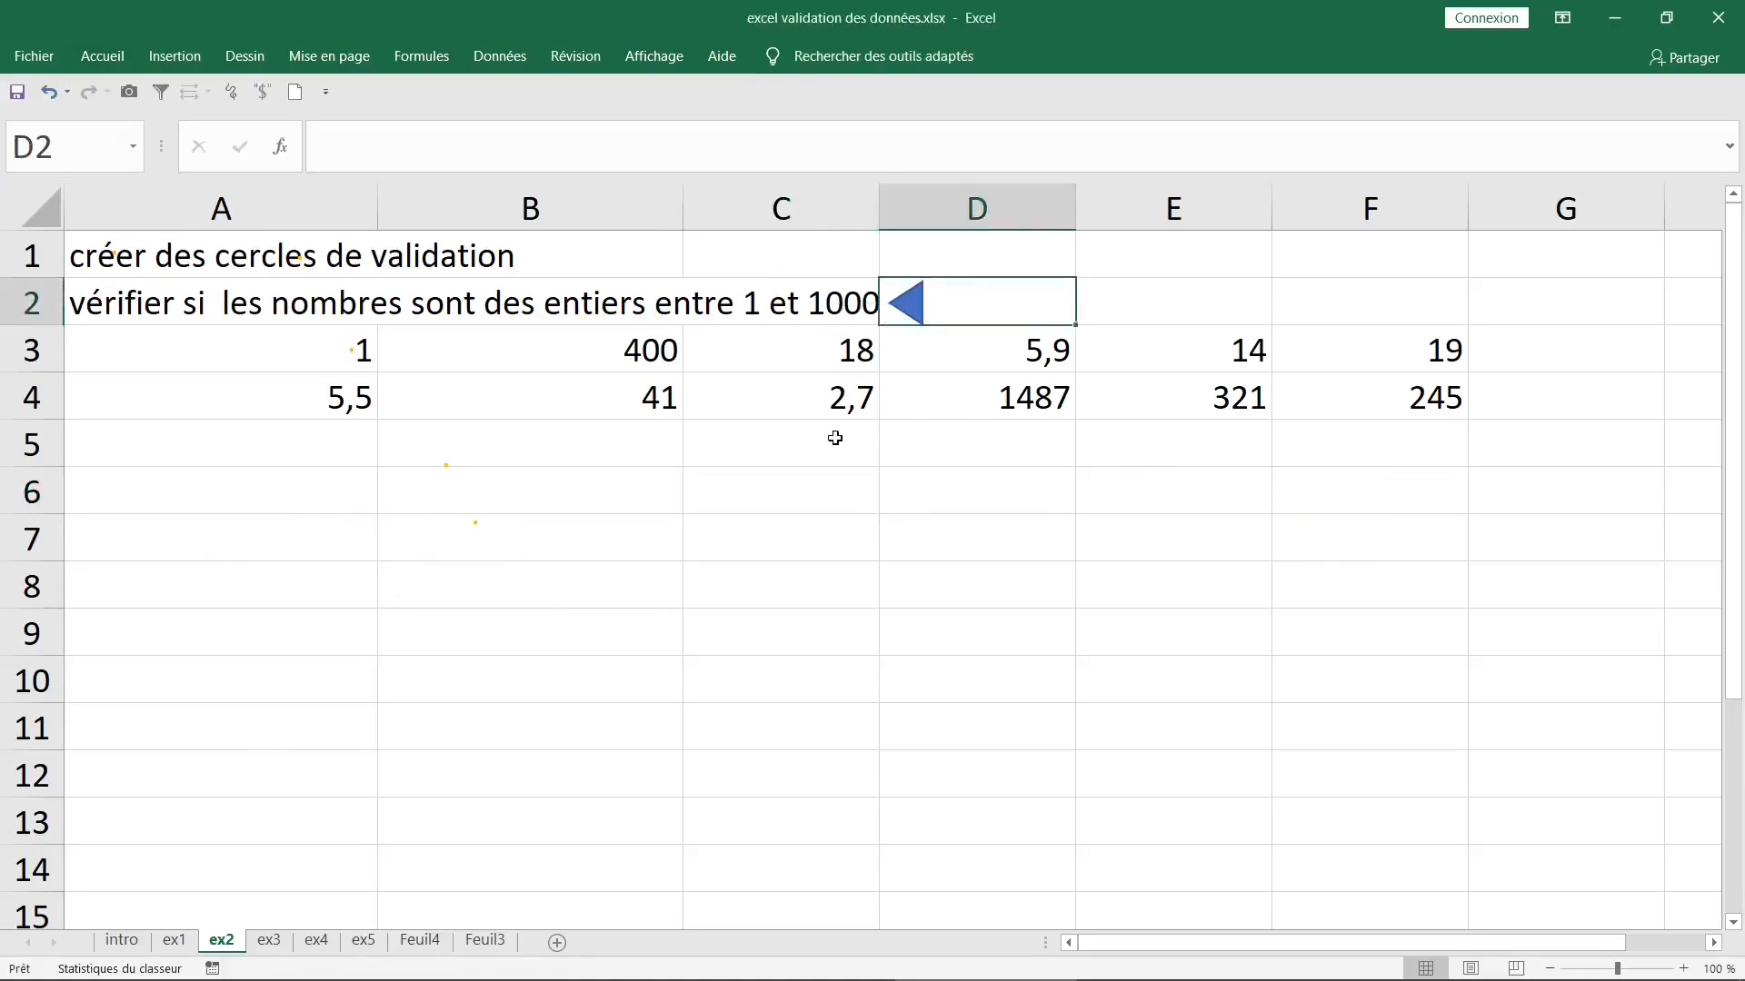
pyautogui.click(797, 434)
pyautogui.moveTo(113, 309); pyautogui.dragTo(751, 296)
# - Select A3:F4 on sheet ex2 and start a data validation rule that allows "Nombre entier" values
pyautogui.moveTo(308, 343); pyautogui.dragTo(1414, 388)
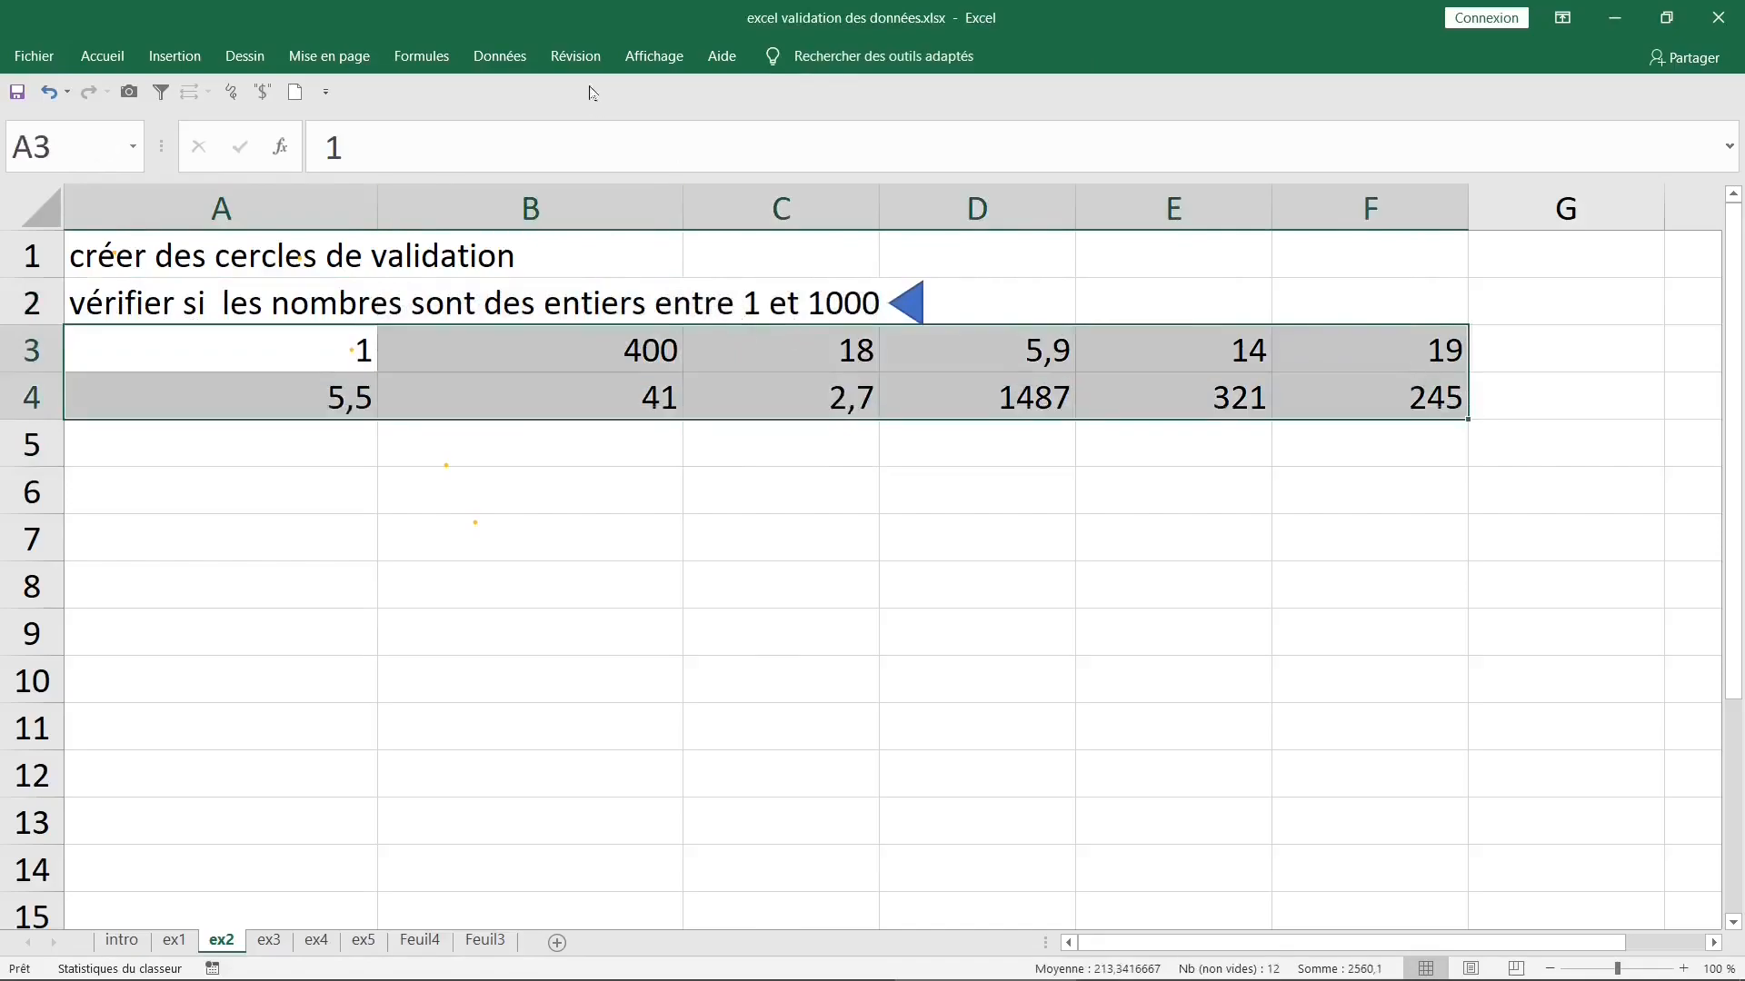
pyautogui.click(509, 59)
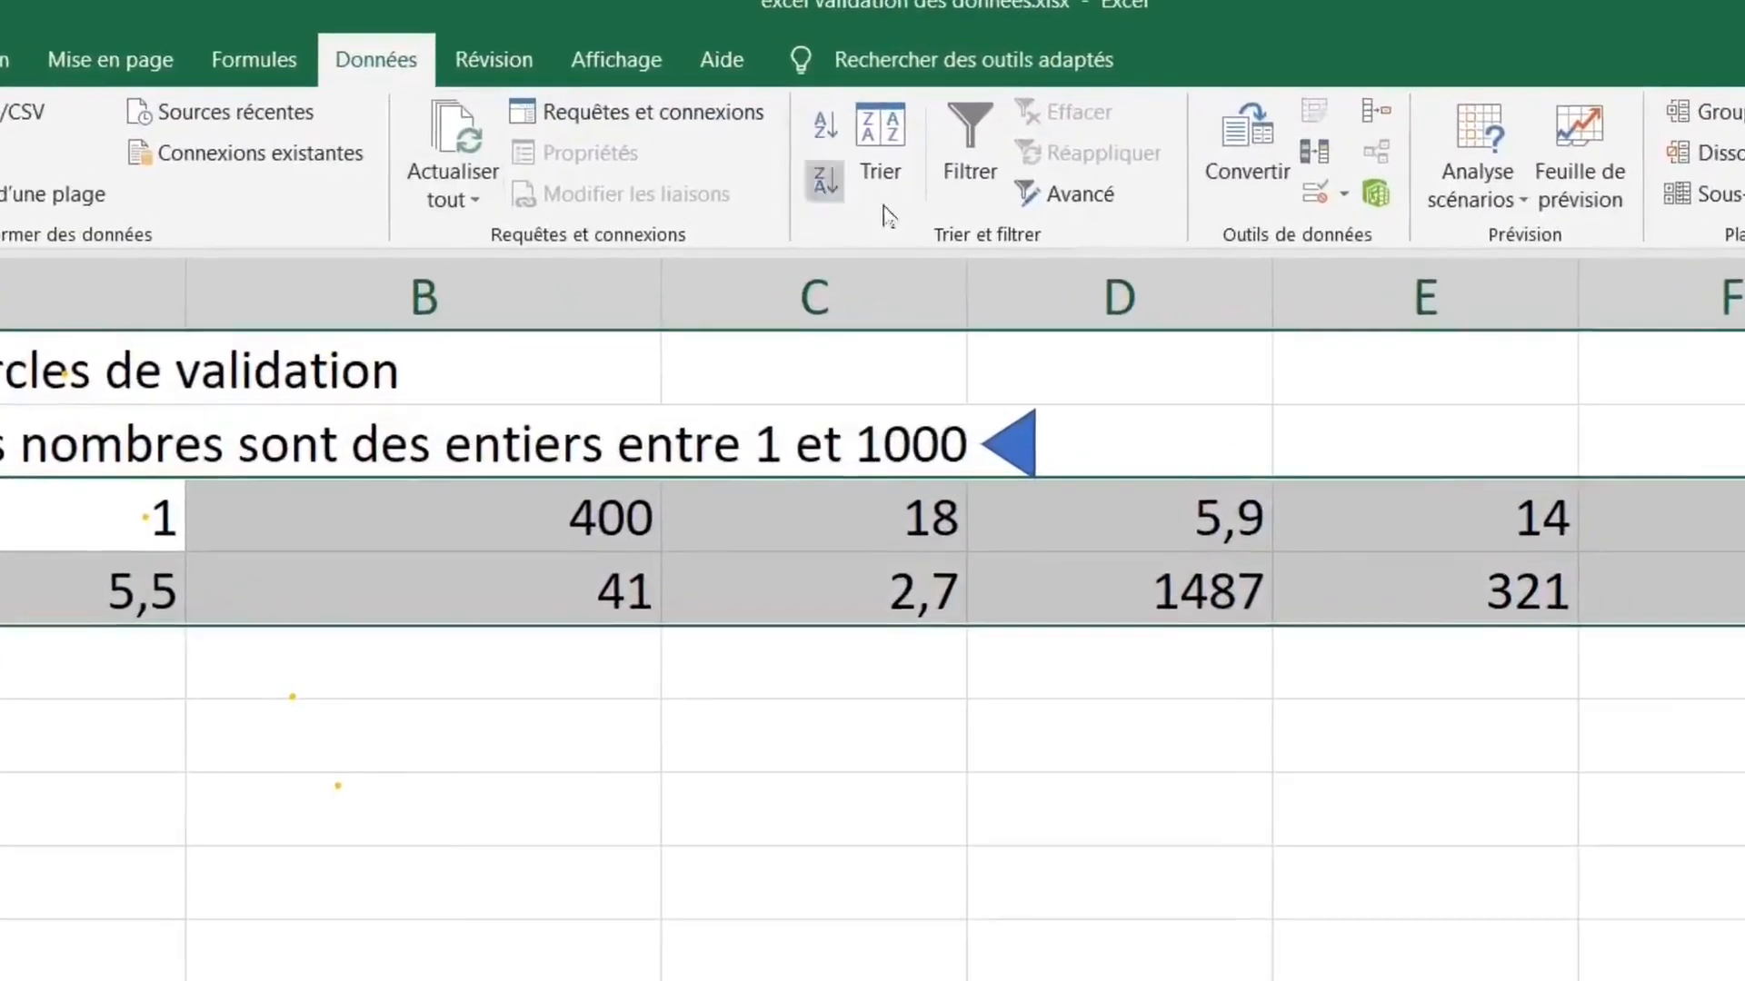
pyautogui.click(1424, 212)
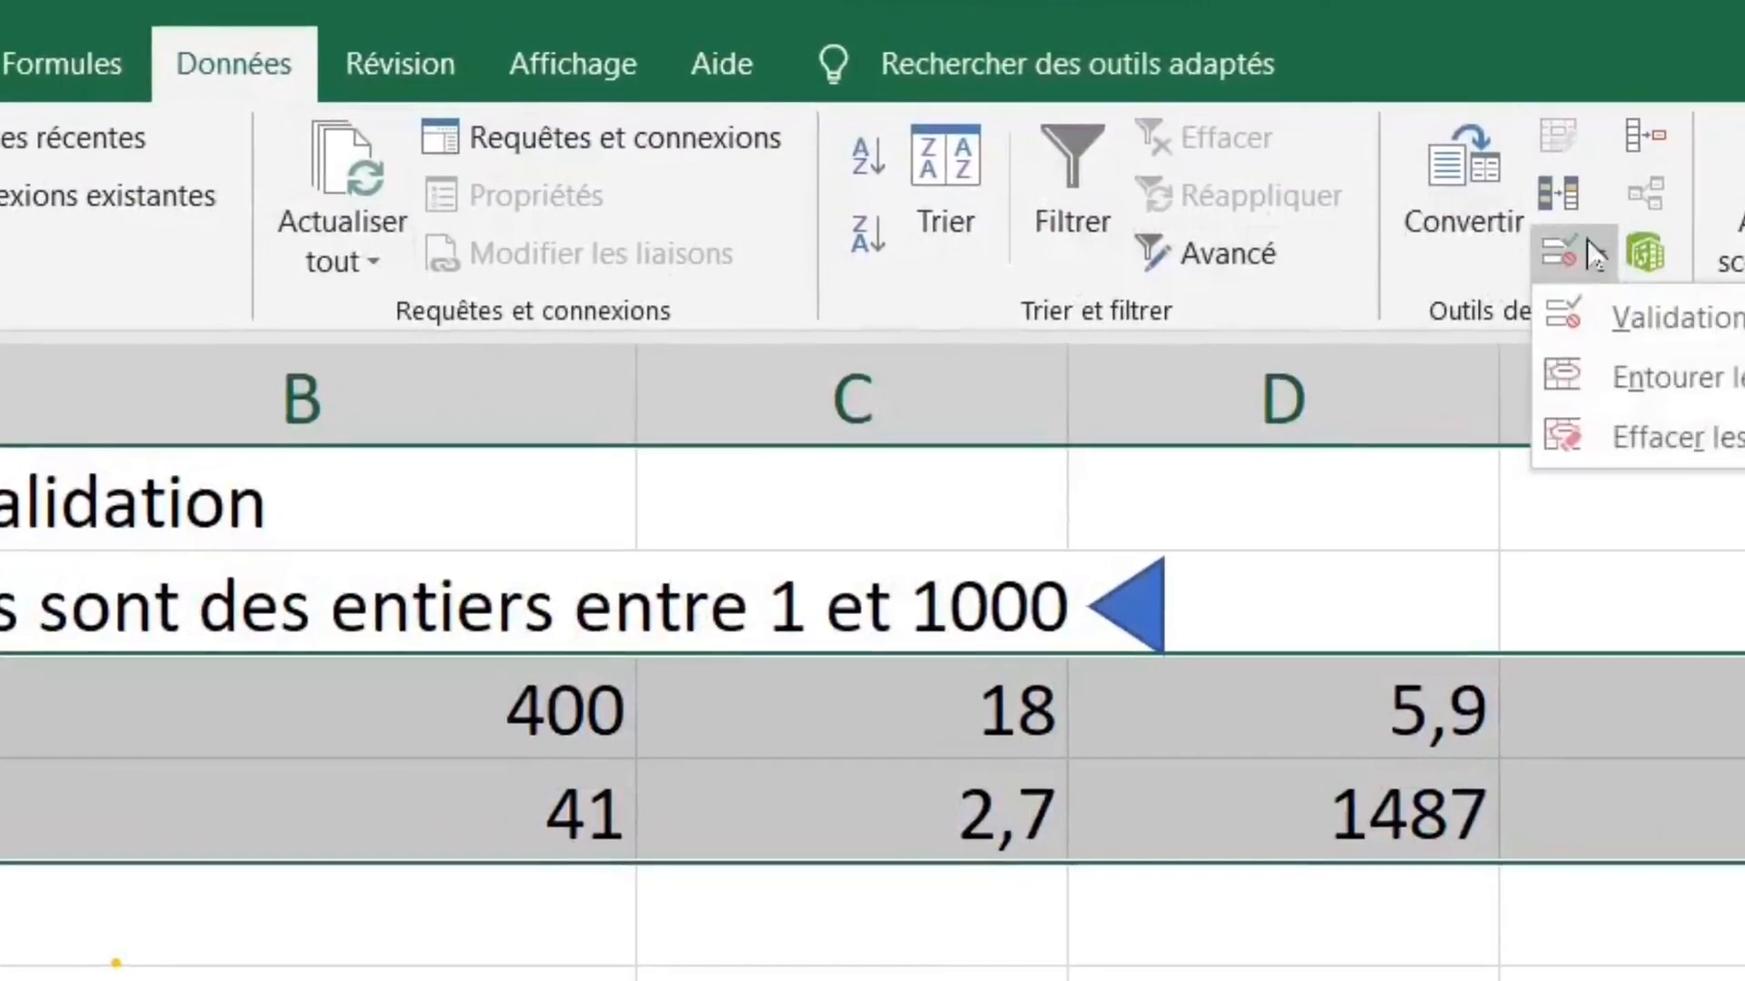
pyautogui.click(1691, 299)
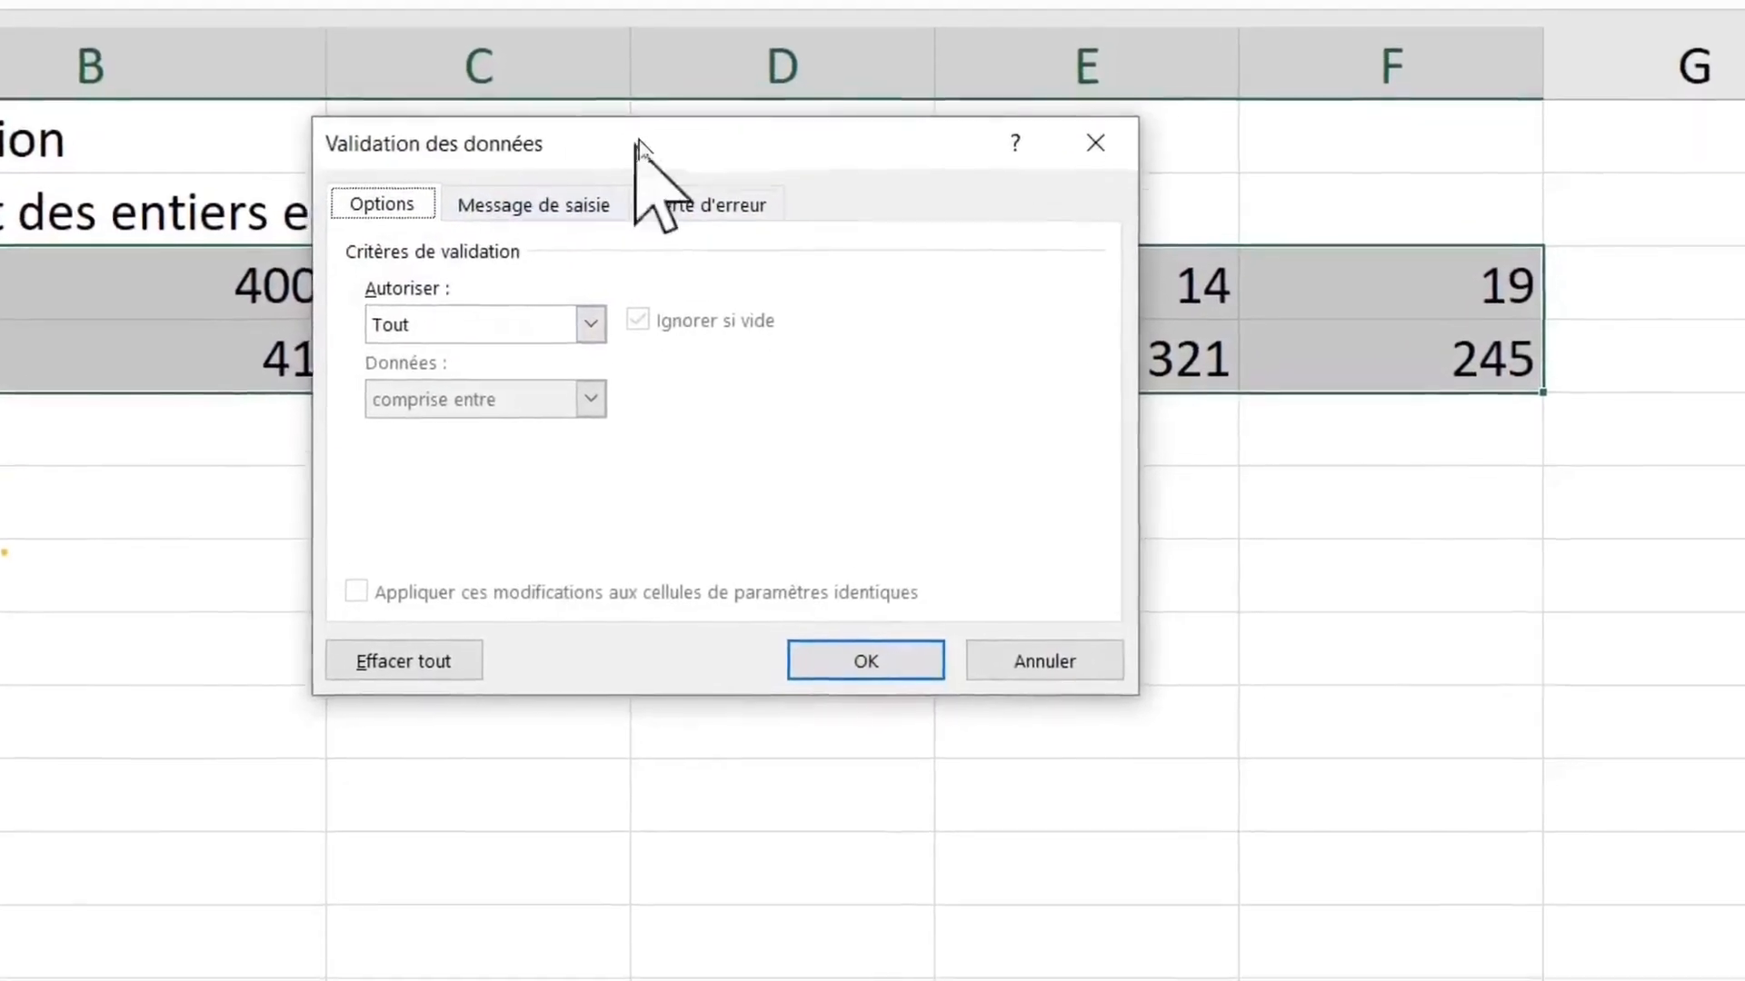
pyautogui.click(590, 331)
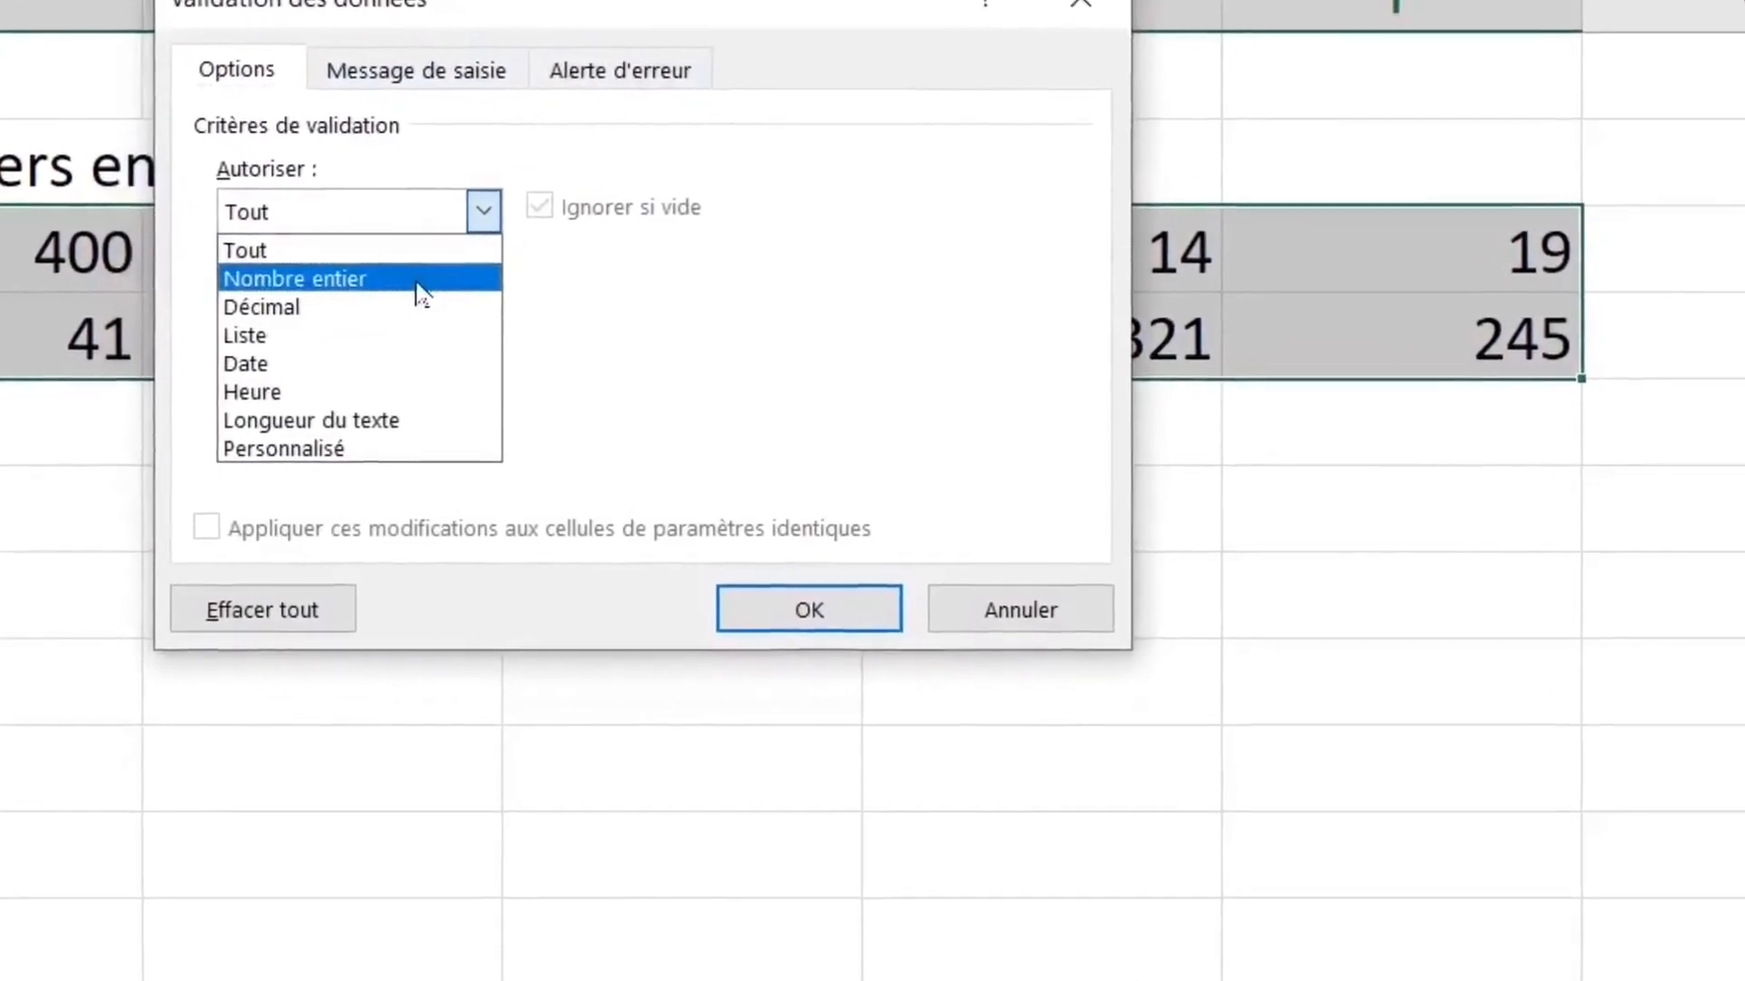
pyautogui.click(420, 282)
pyautogui.moveTo(444, 2); pyautogui.dragTo(632, 121)
# - Set the whole-number rule's minimum to 1 and maximum to 1000, and apply it to A3:F4
pyautogui.click(563, 560)
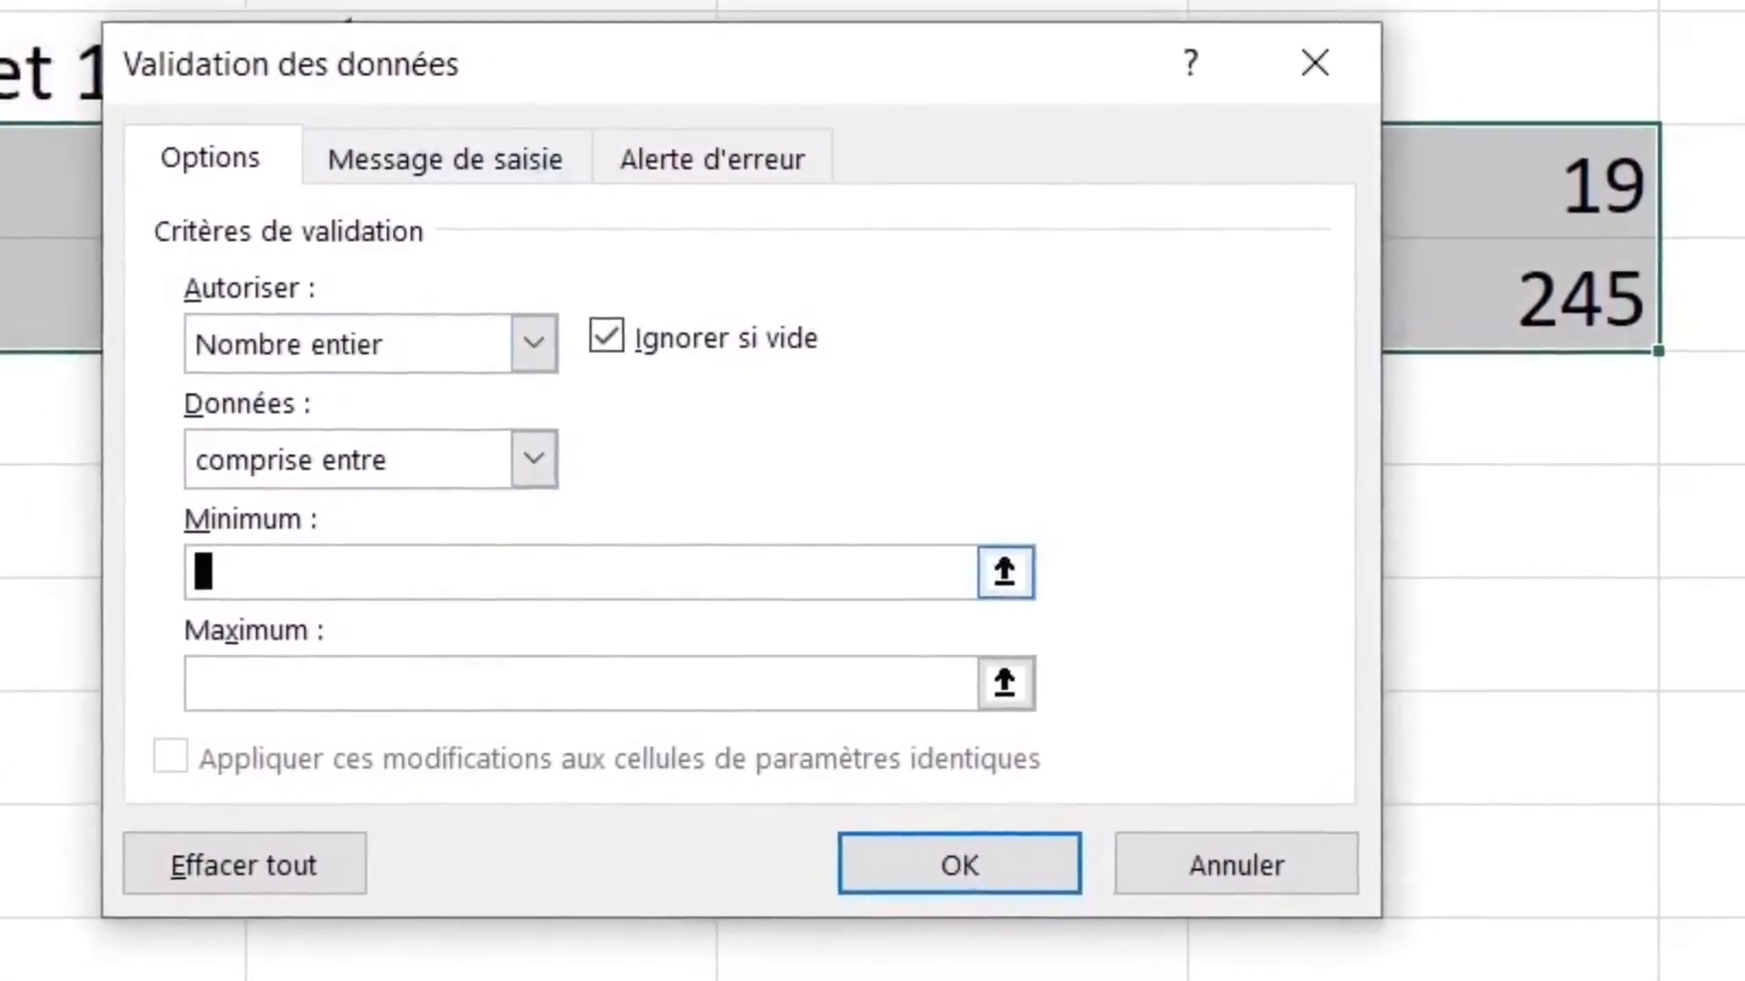
pyautogui.write('1')
pyautogui.press('Tab')
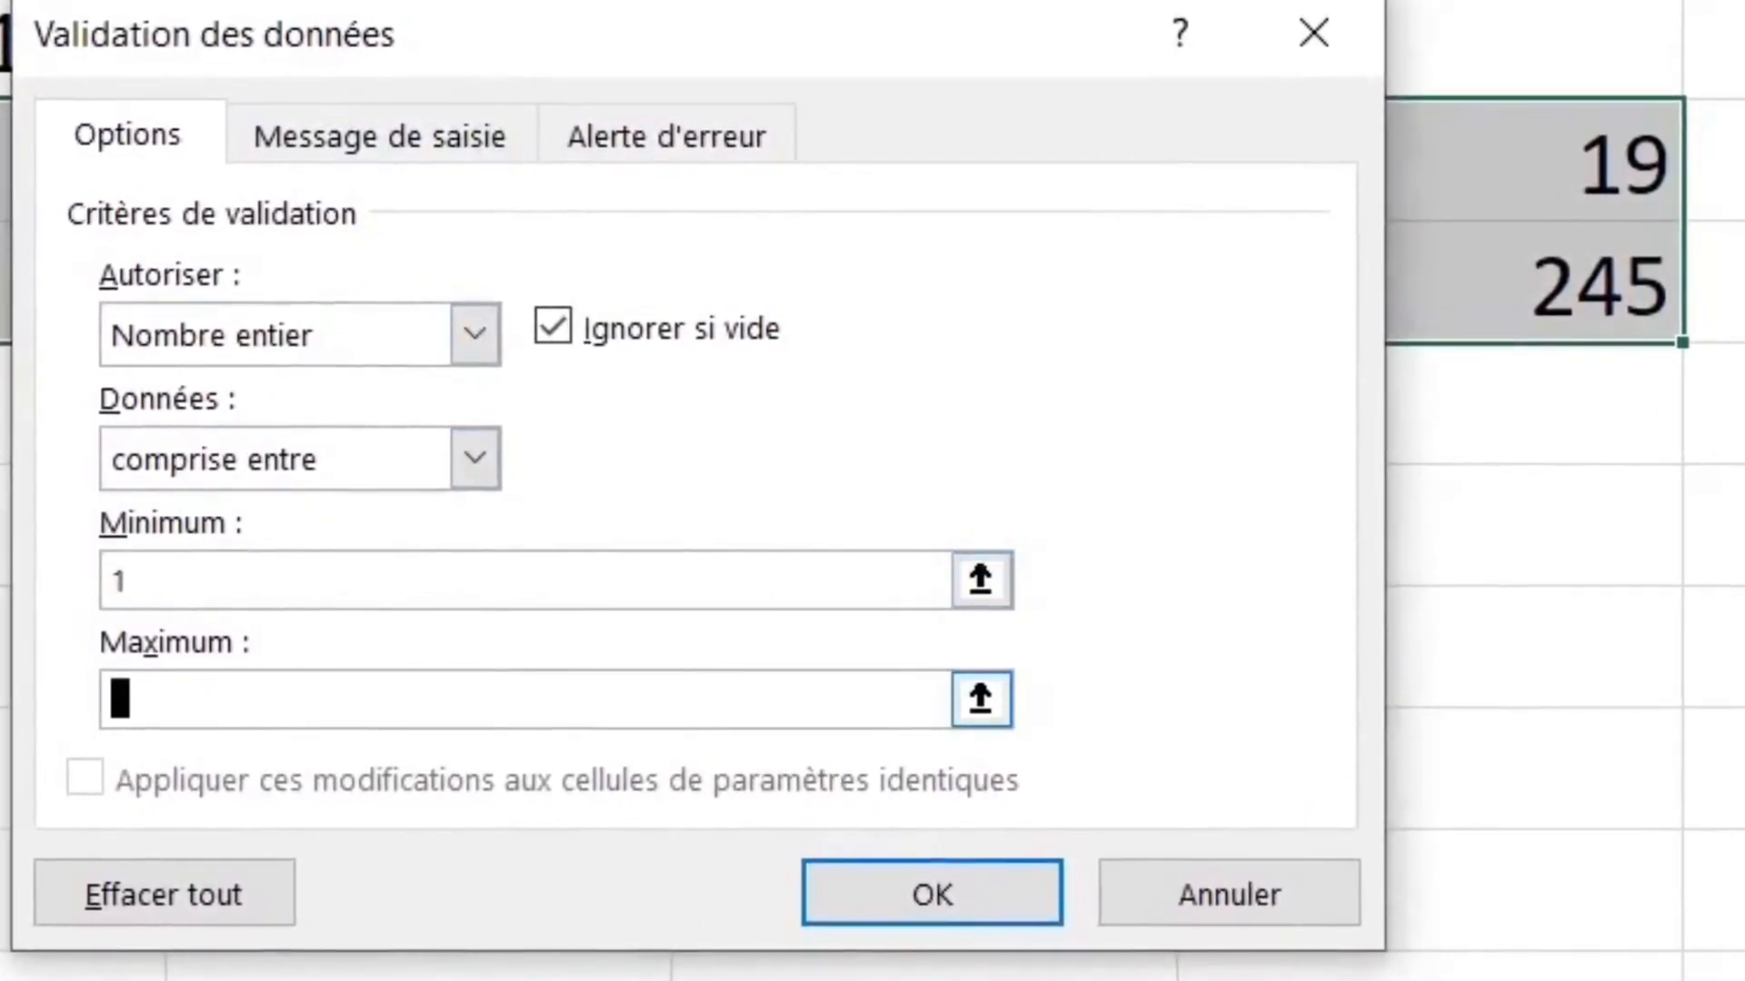
pyautogui.write('1000')
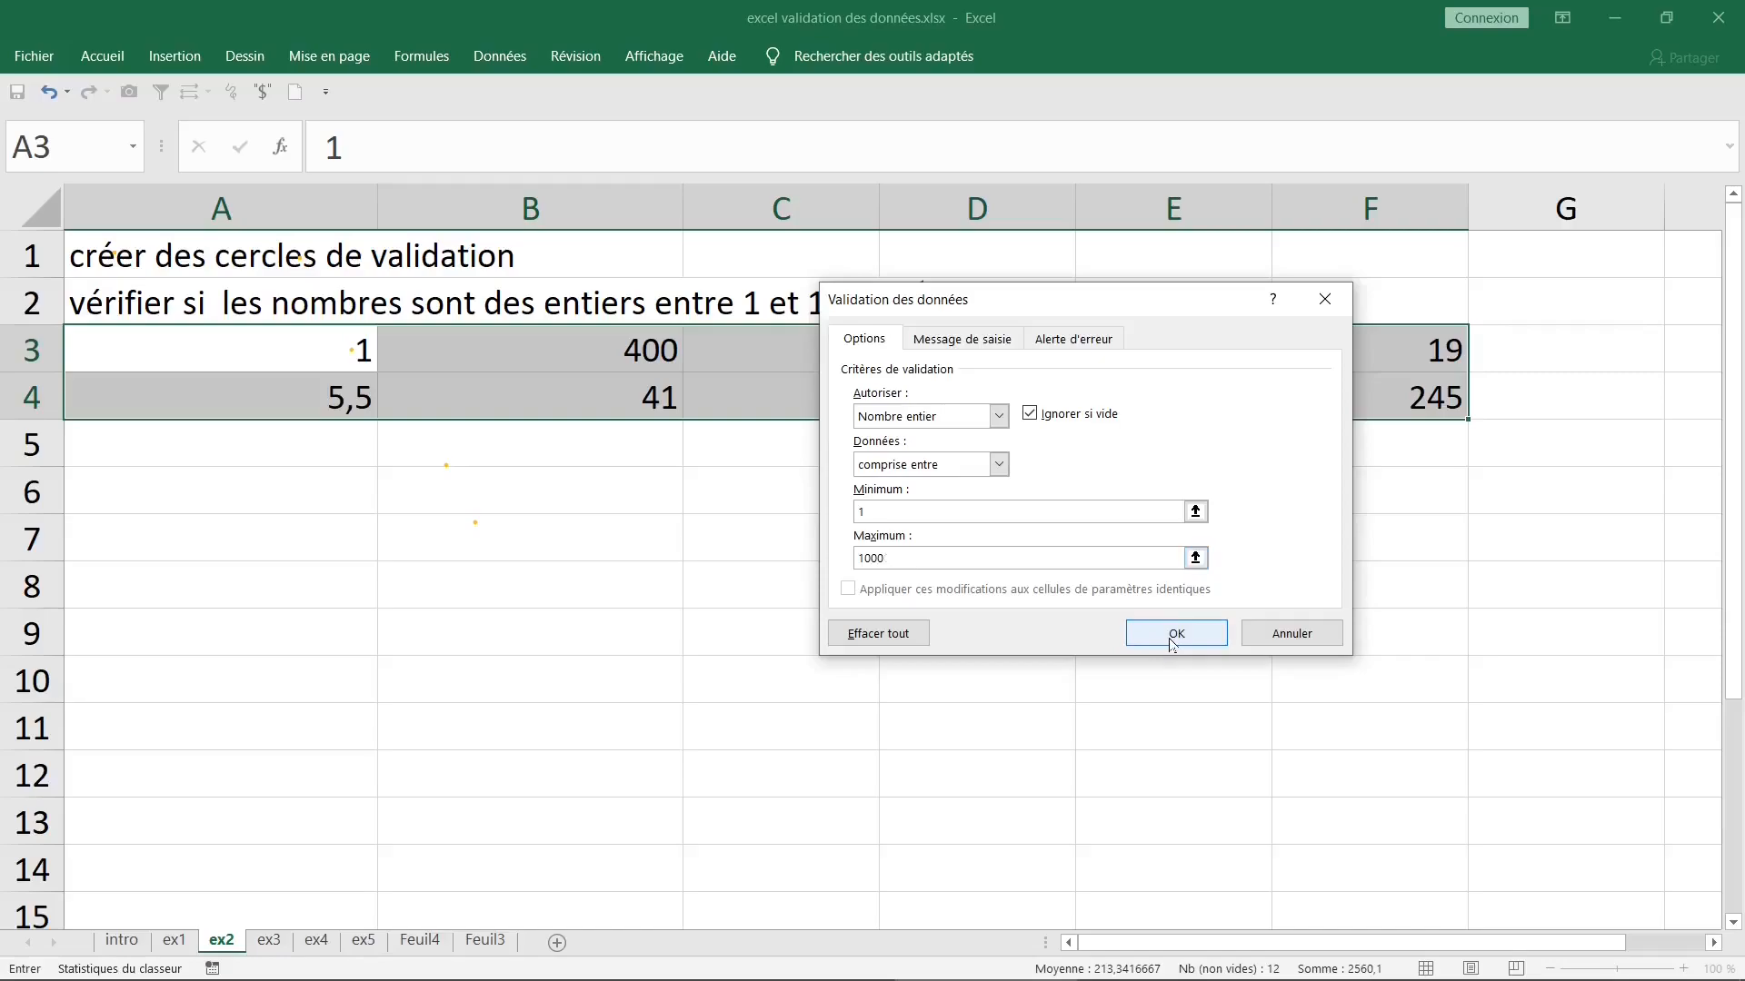
pyautogui.click(1171, 636)
# - Circle the invalid data in A3:F4 with "Entourer les données non valides"
pyautogui.click(431, 567)
pyautogui.click(248, 350)
pyautogui.moveTo(247, 350); pyautogui.dragTo(1413, 389)
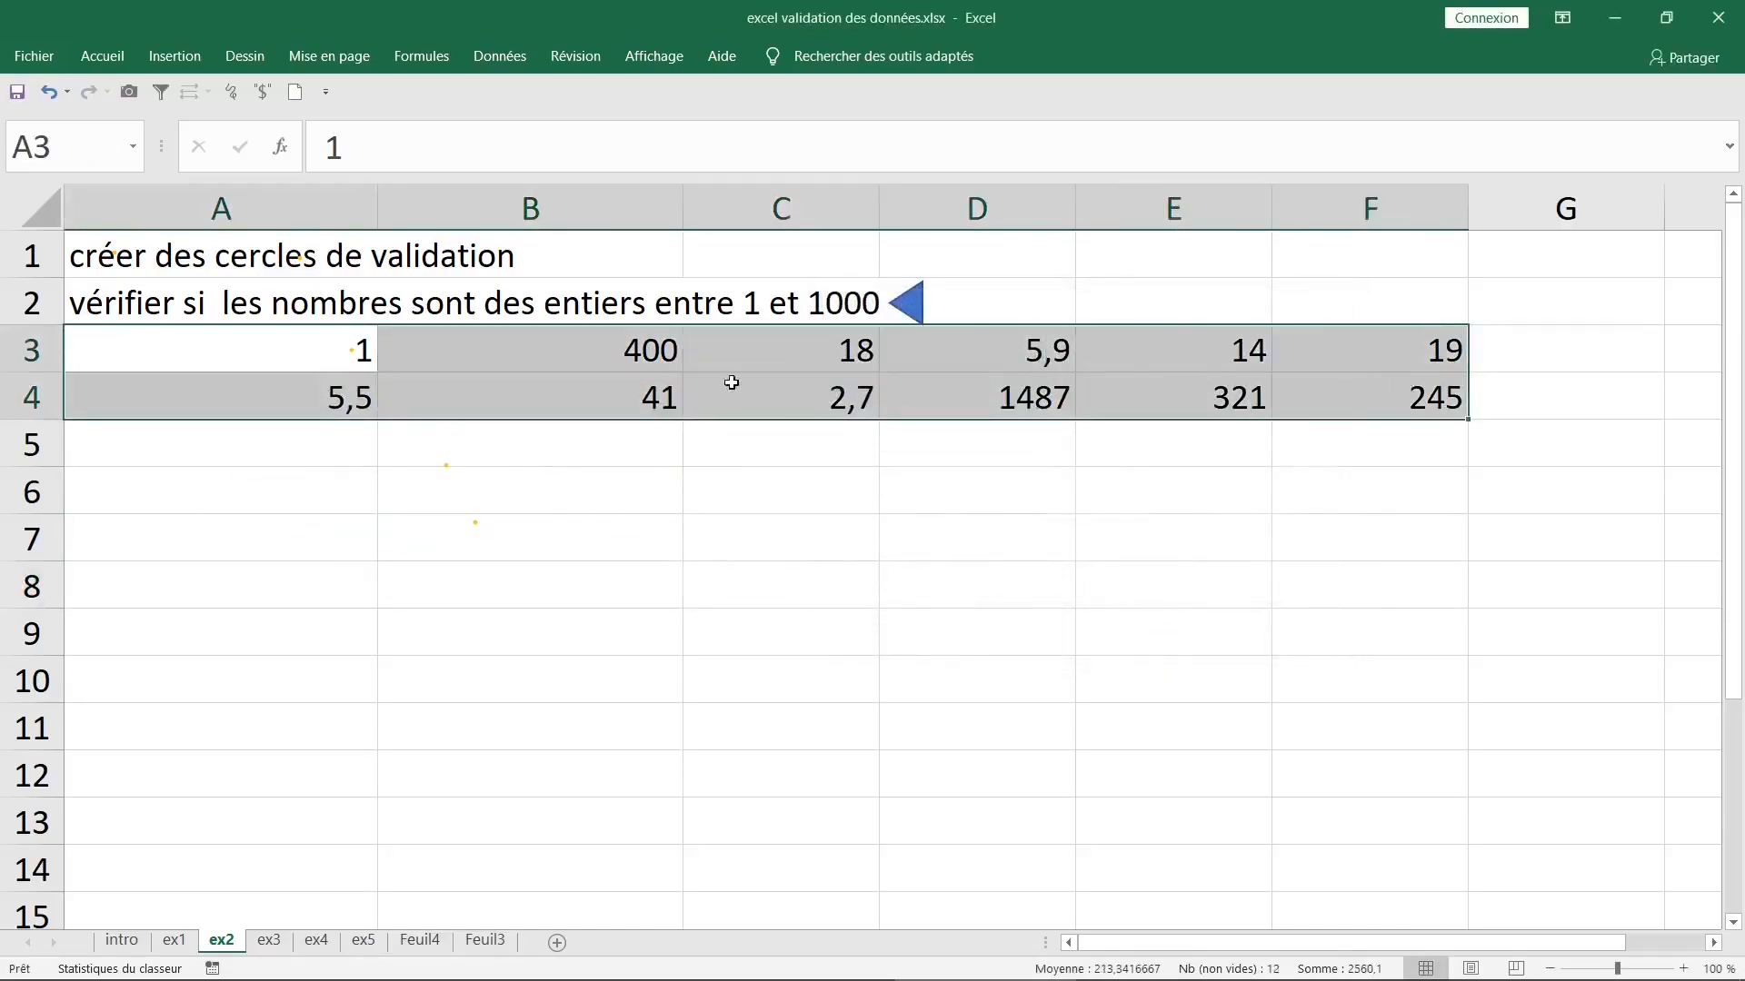
pyautogui.click(500, 55)
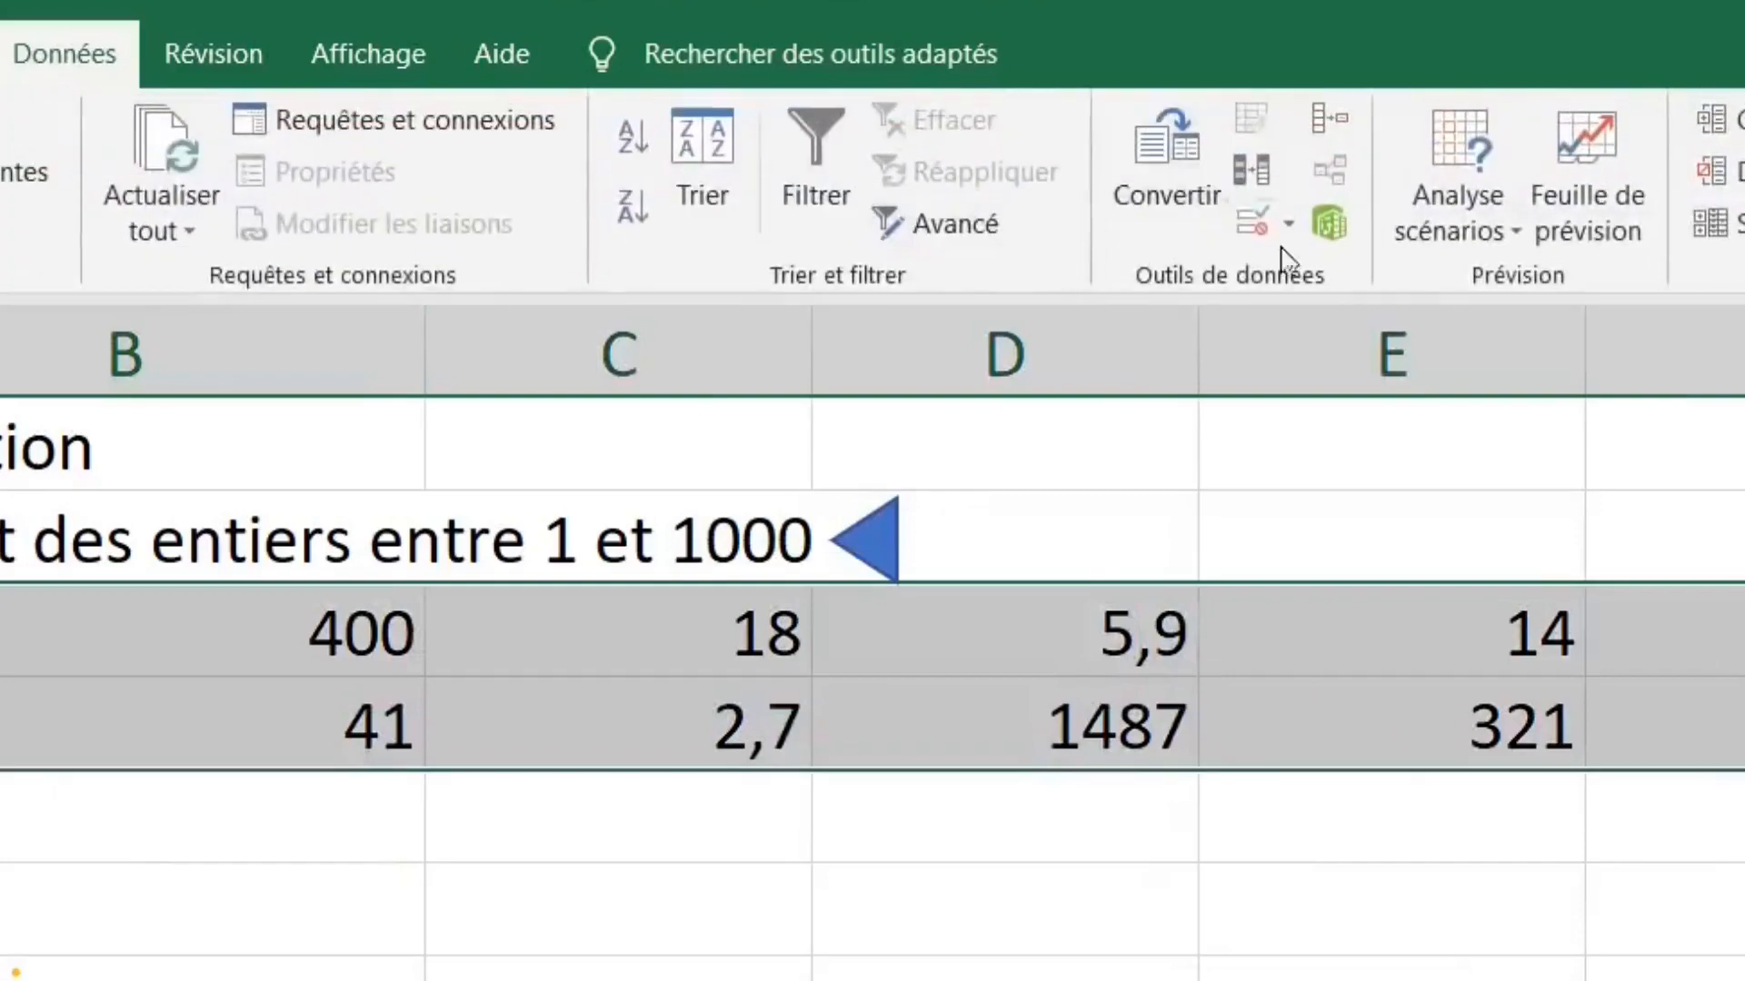
pyautogui.click(1298, 233)
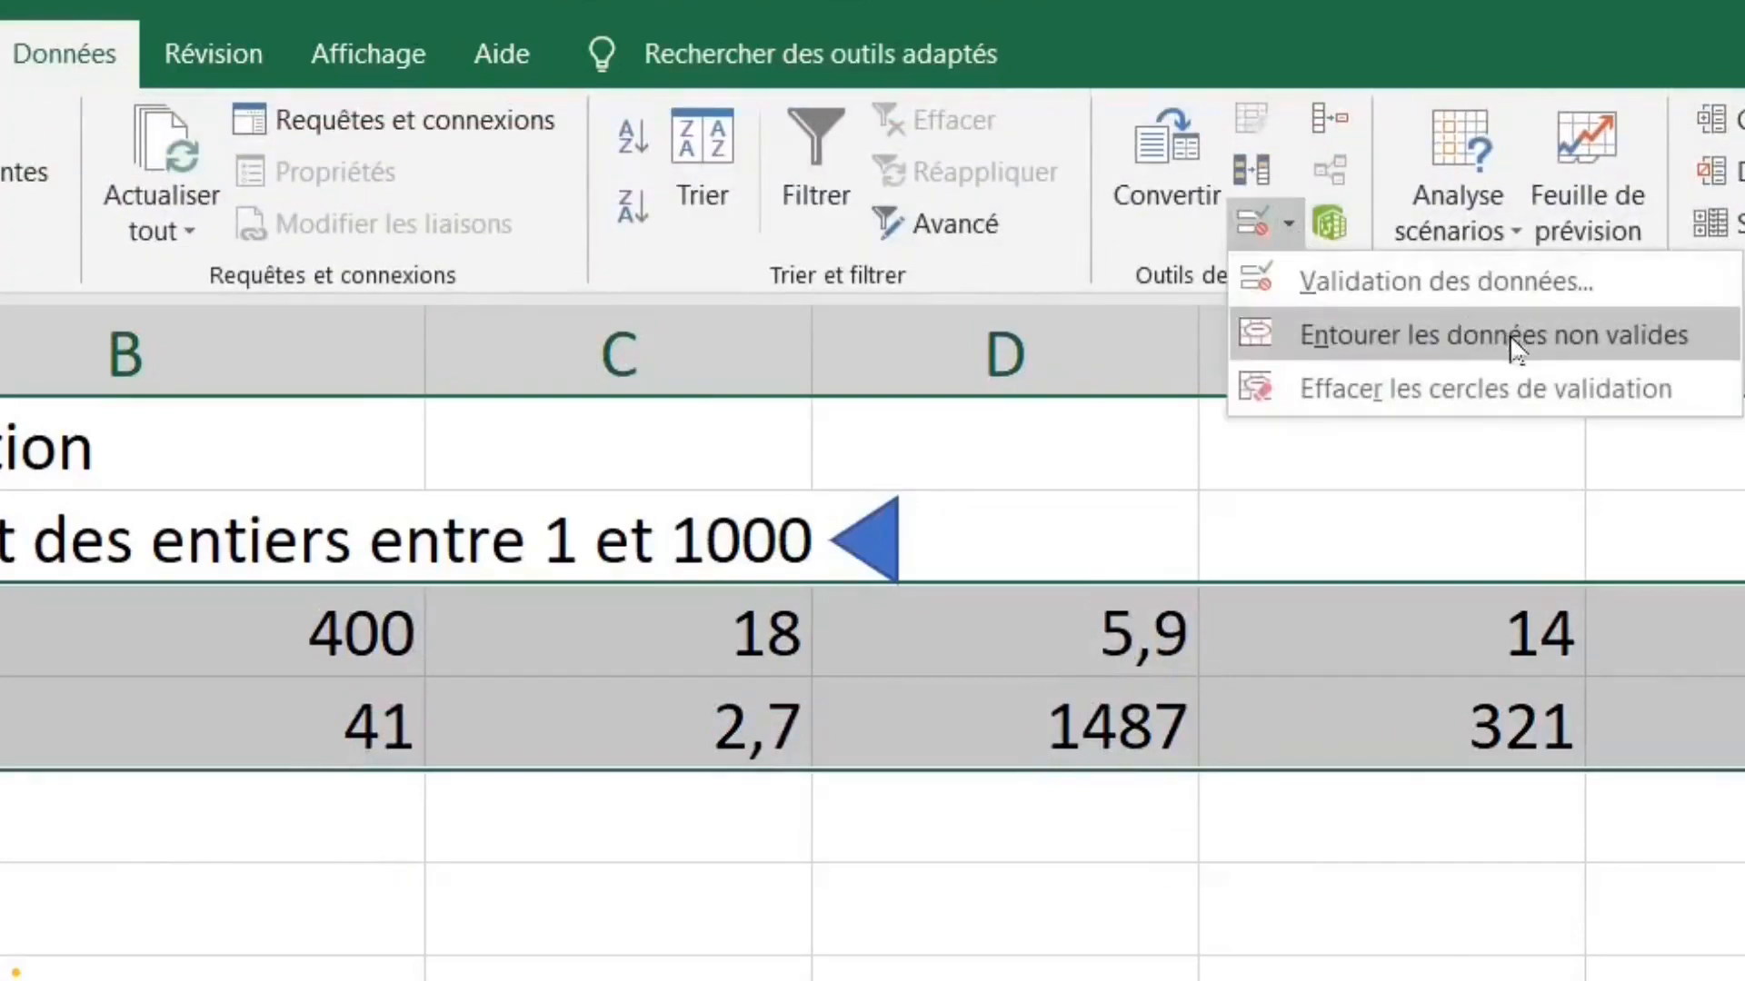
pyautogui.click(1291, 336)
pyautogui.click(80, 80)
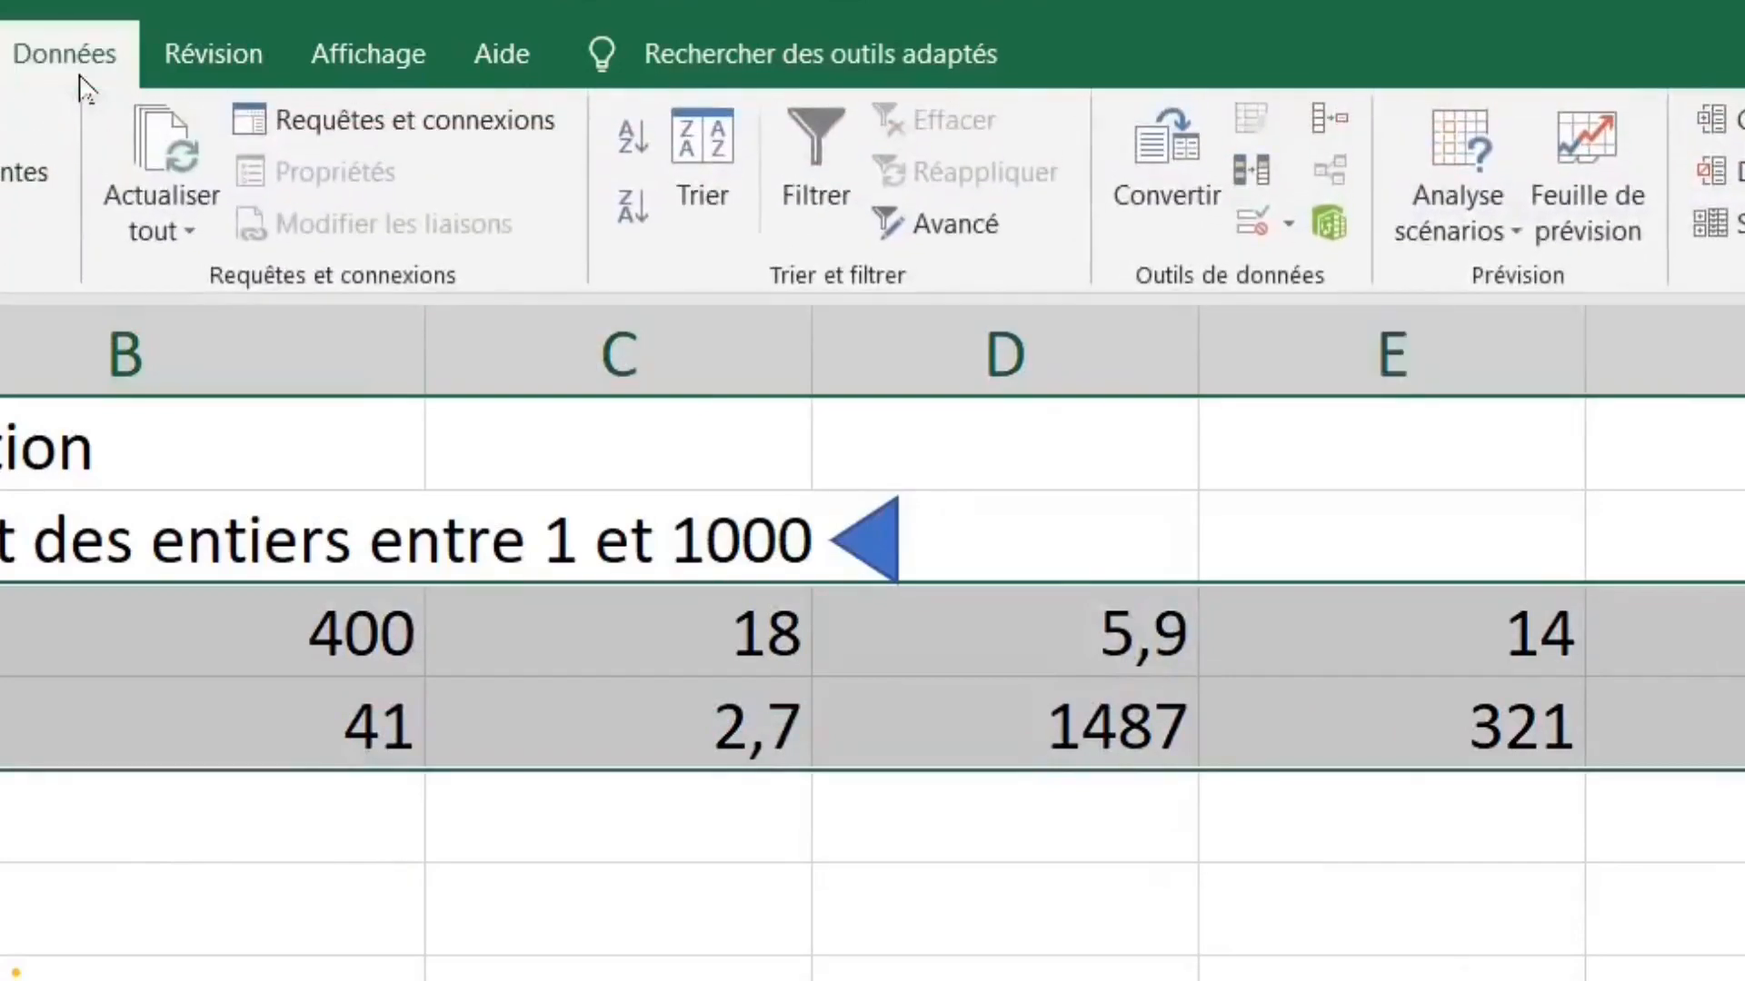
pyautogui.click(1290, 227)
pyautogui.click(1508, 338)
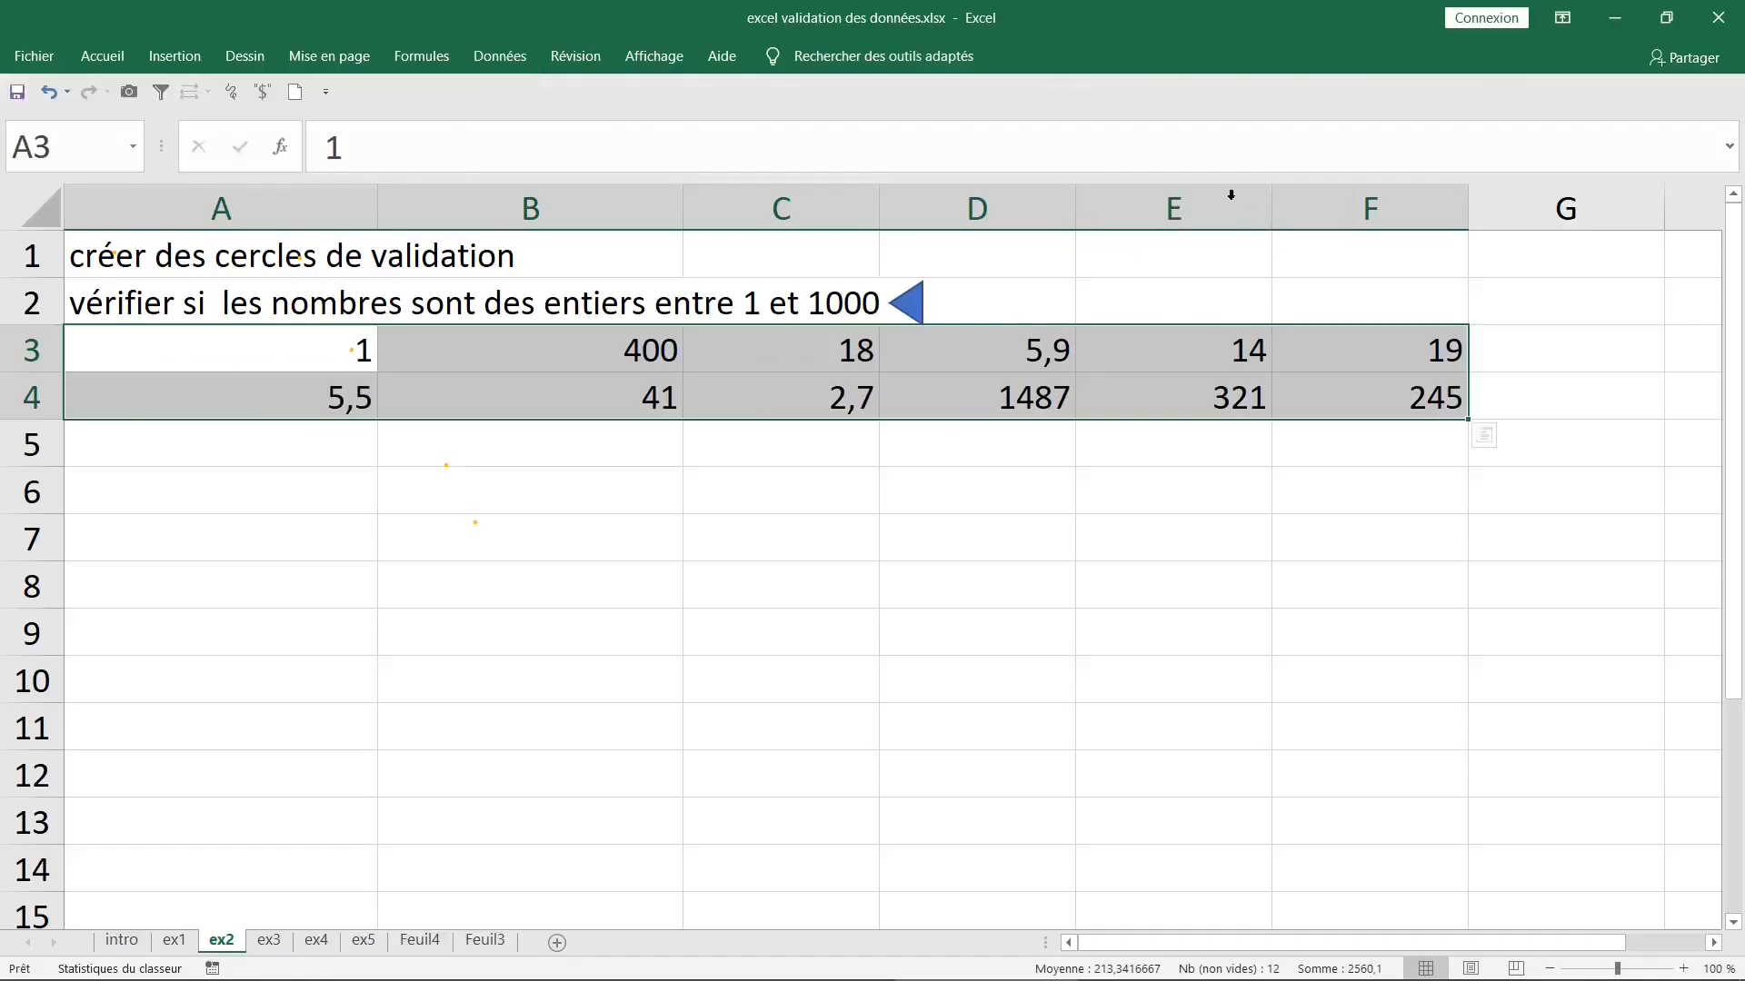
pyautogui.click(444, 537)
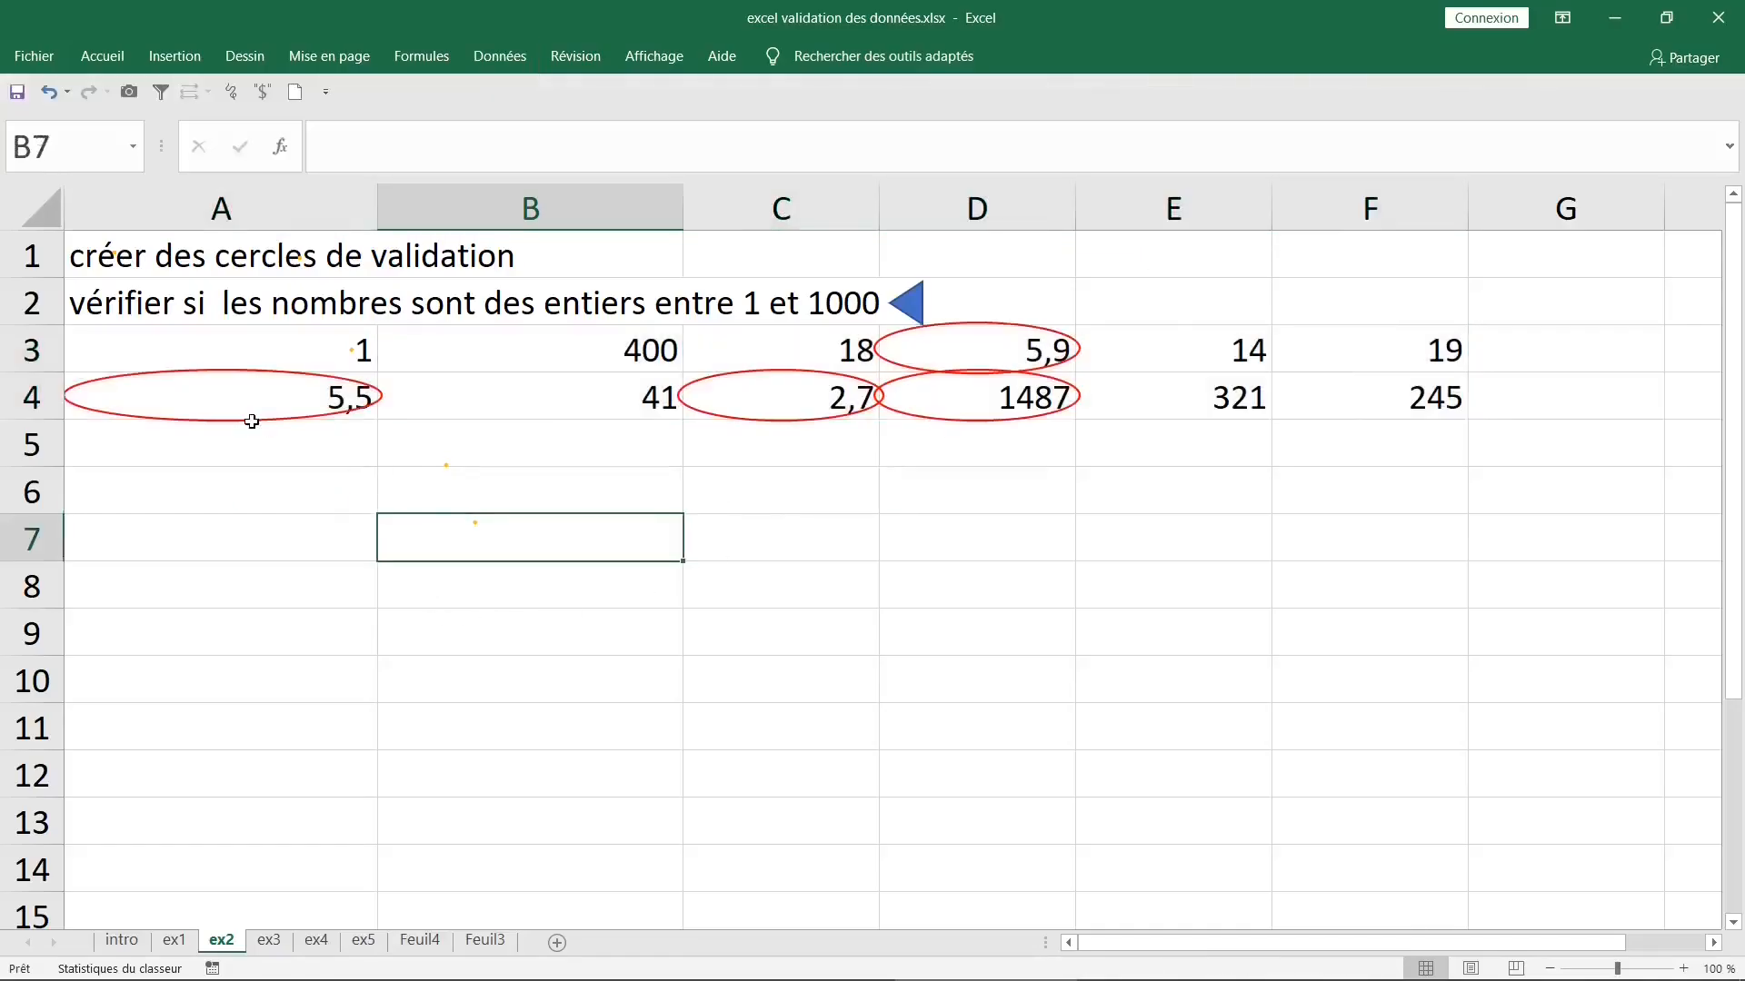
# - Review the circled cells, then replace the value in A4 with 6 and the value in D3 with 16
pyautogui.click(249, 399)
pyautogui.click(766, 403)
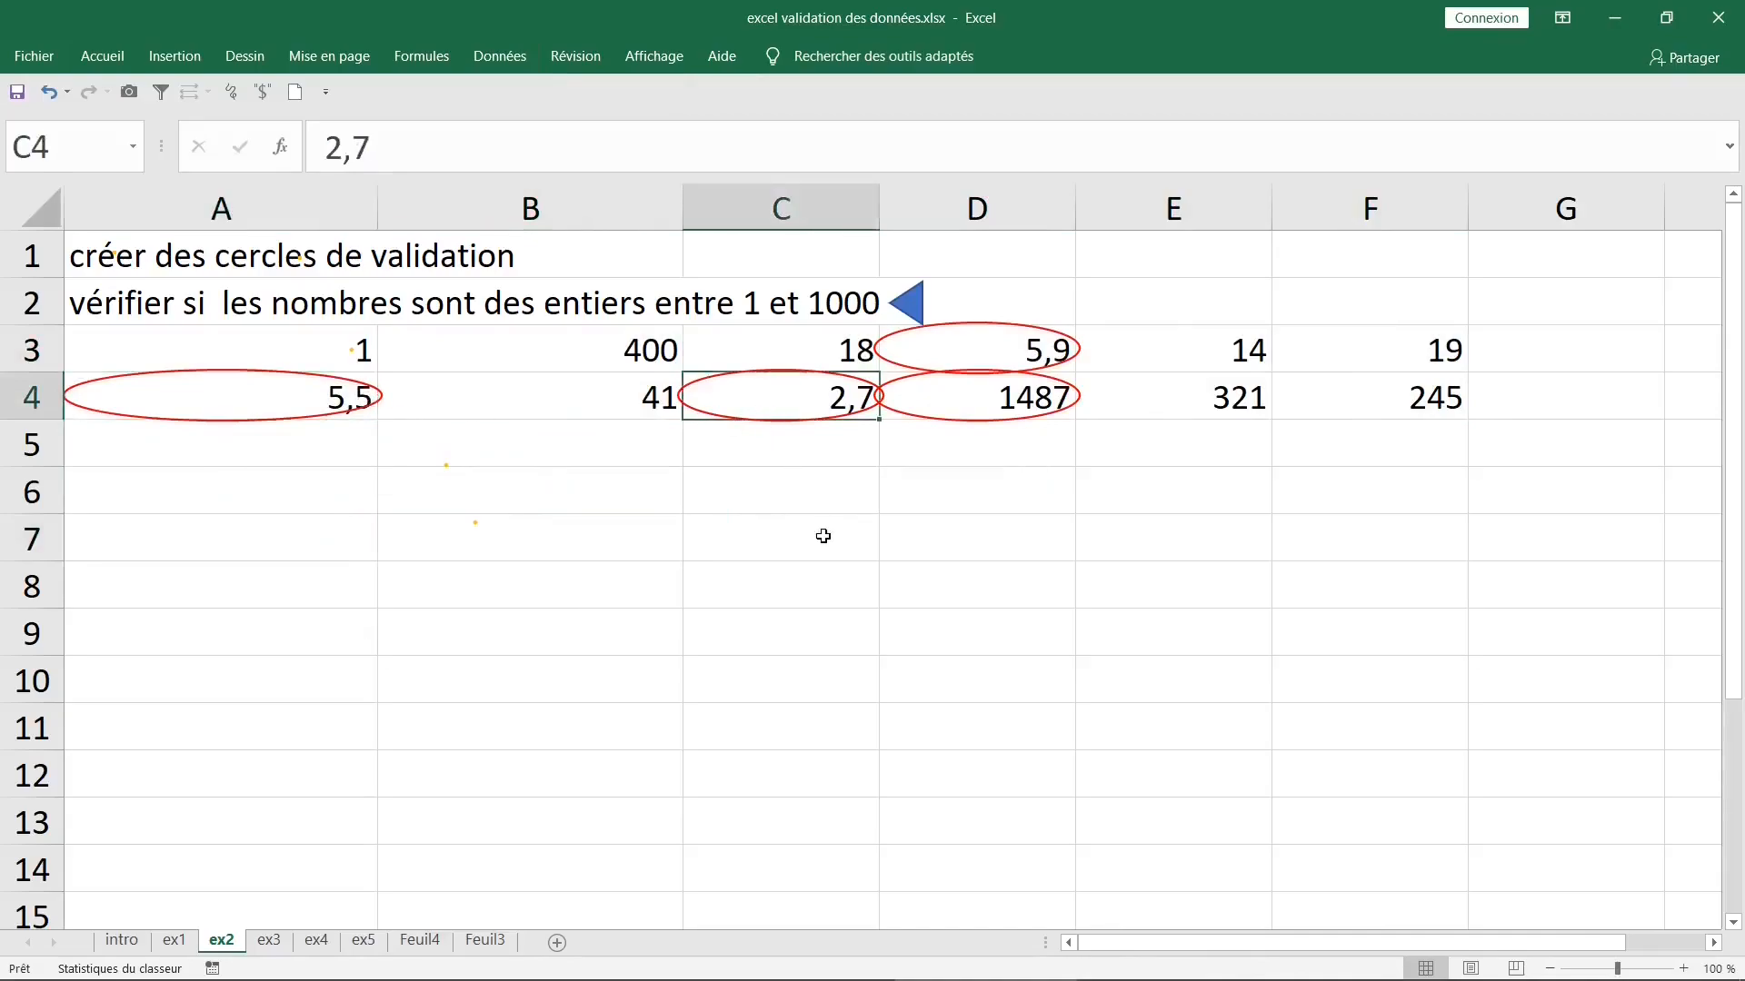
pyautogui.click(1003, 351)
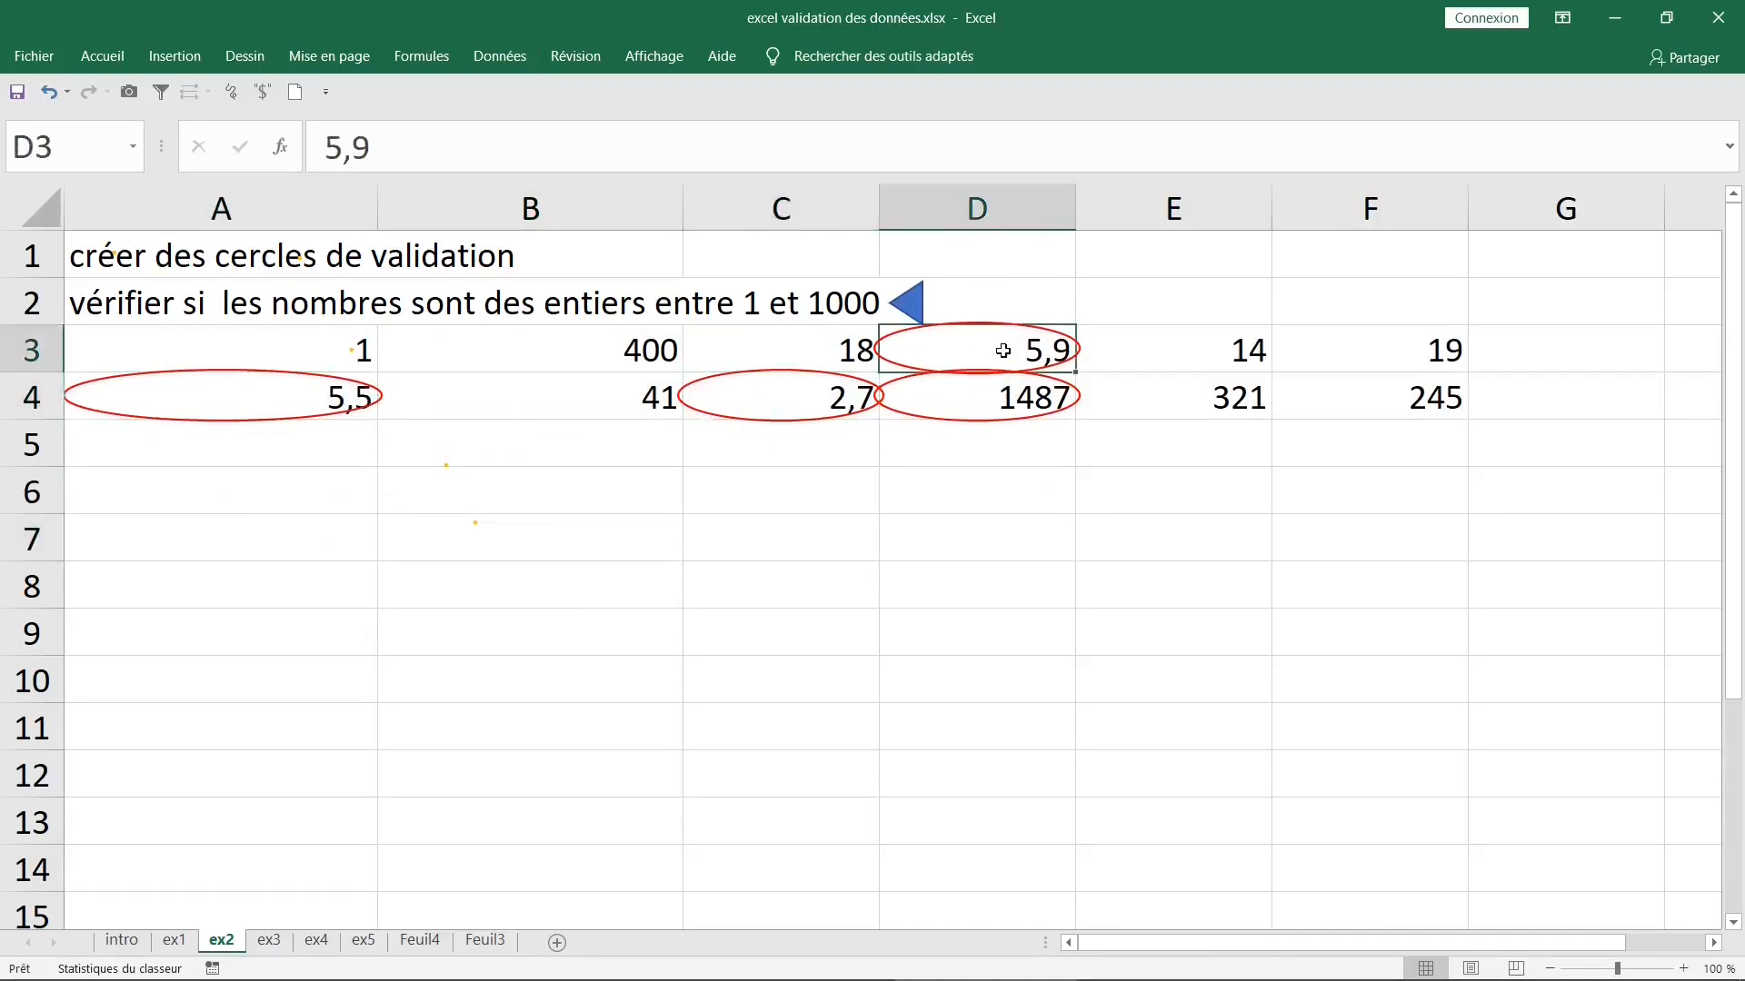
pyautogui.click(1001, 392)
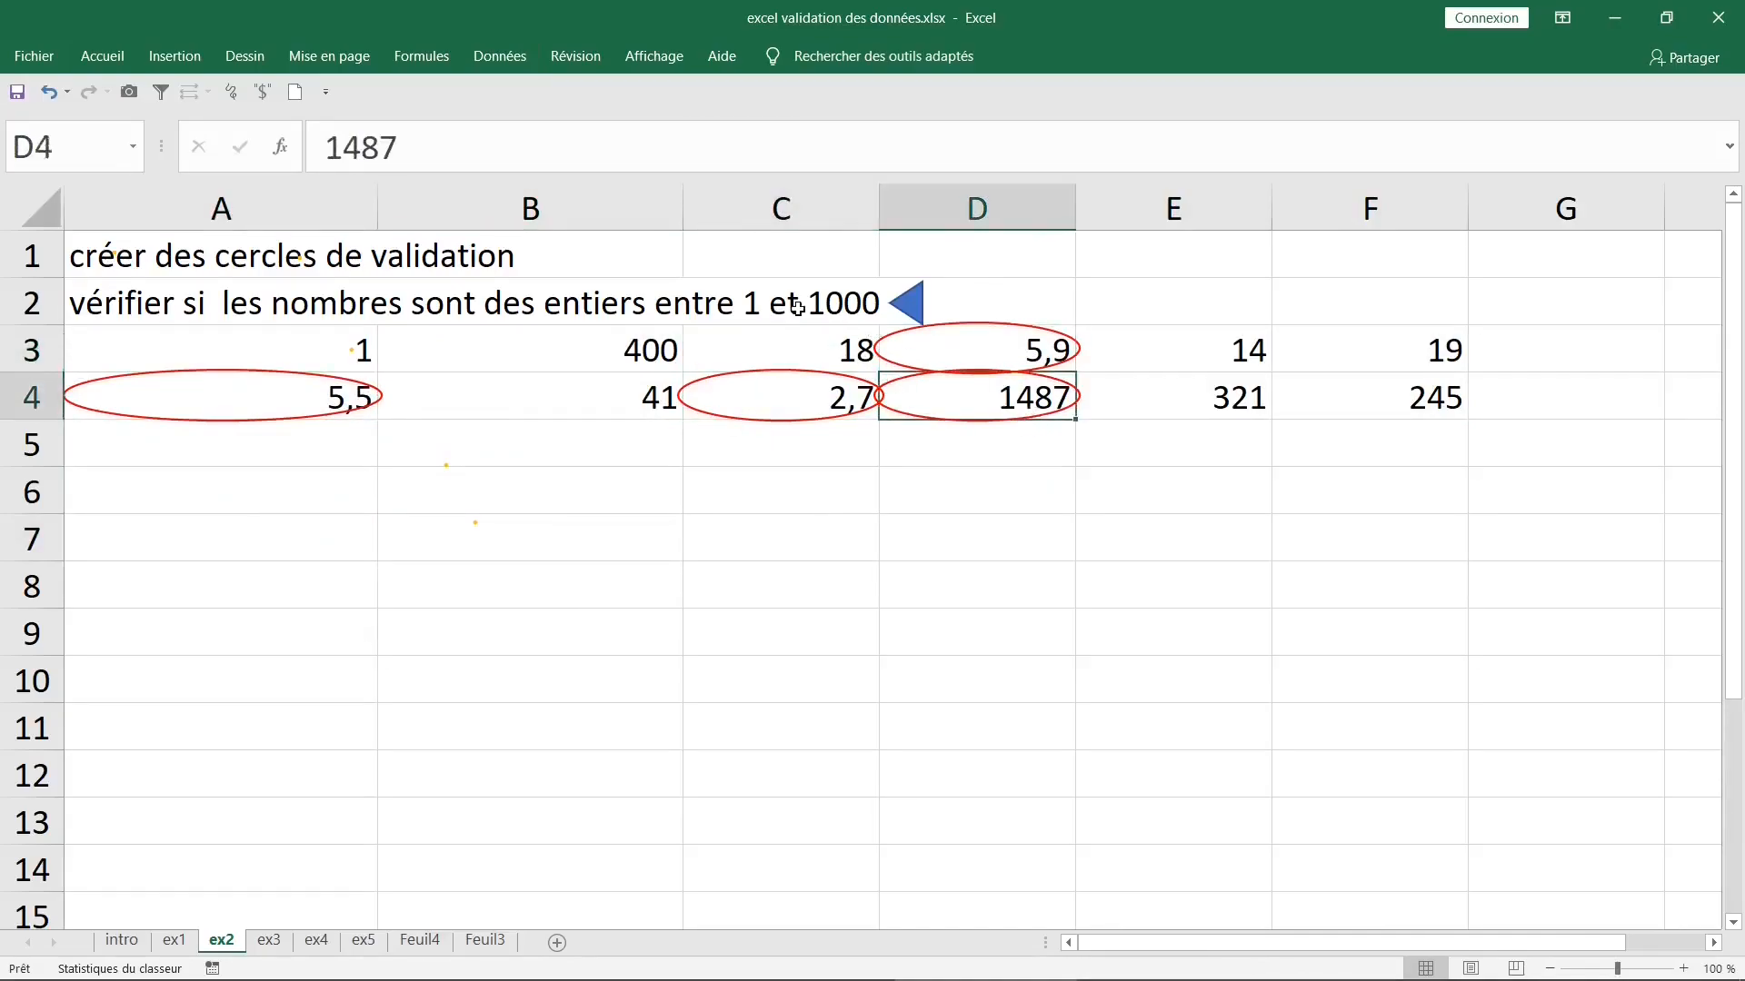
pyautogui.click(285, 382)
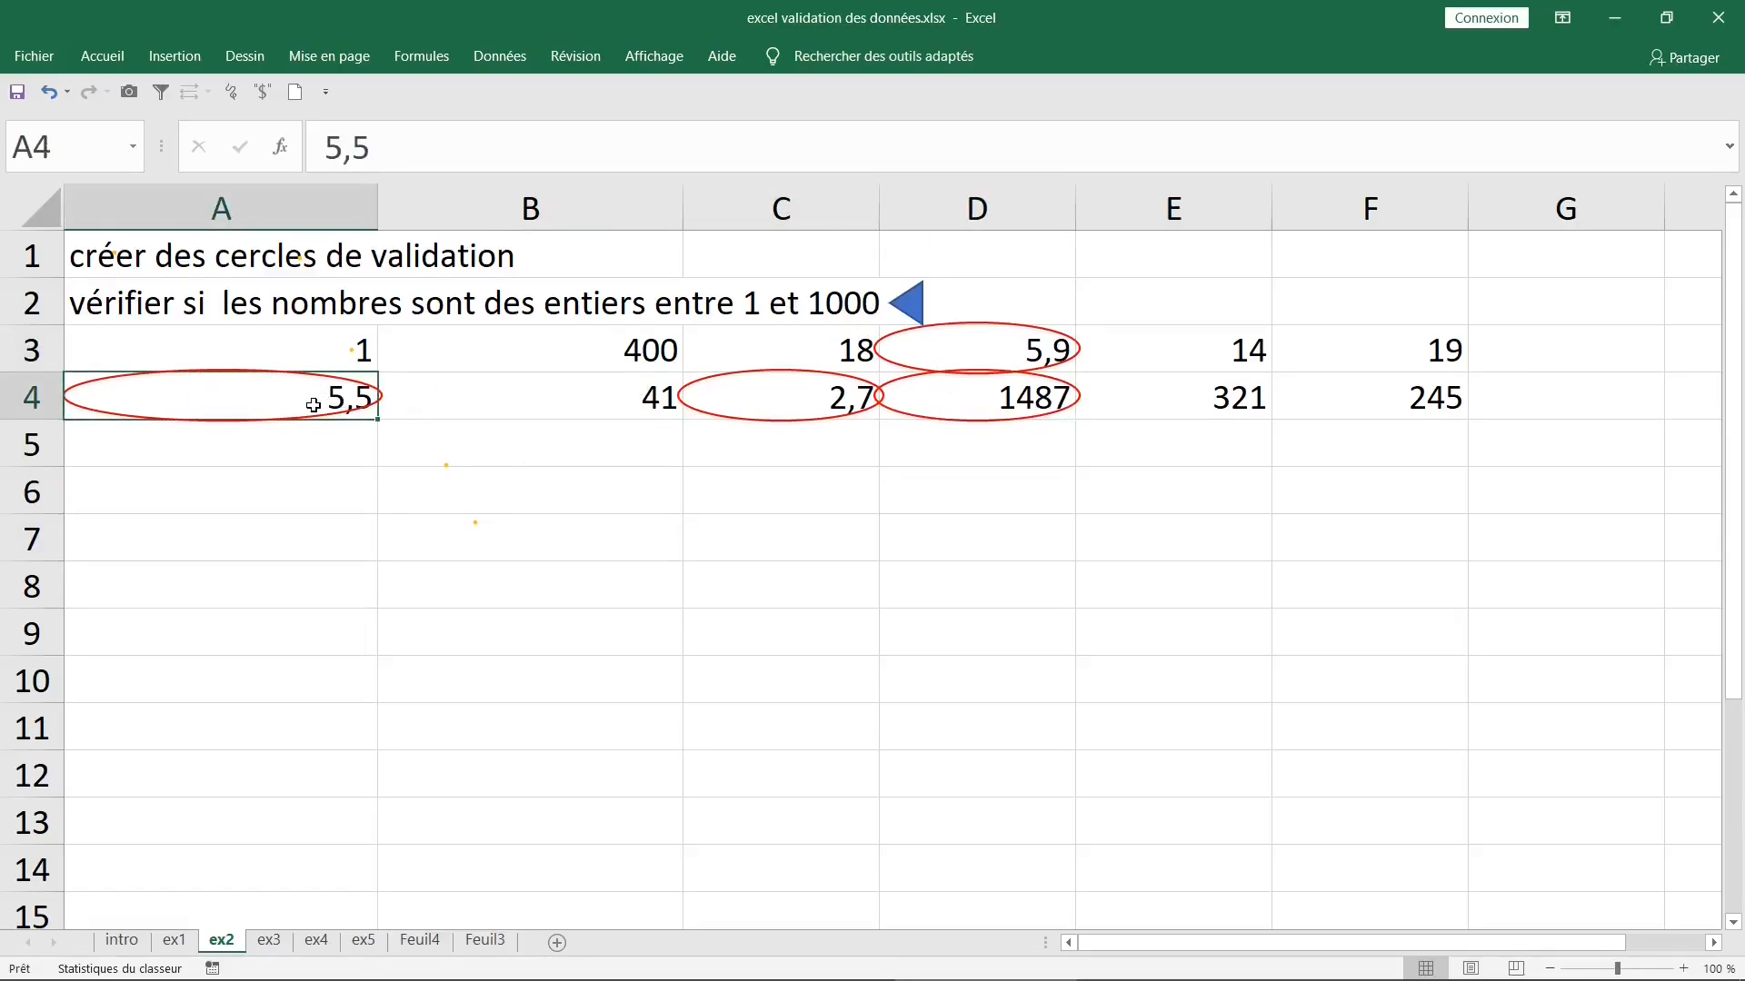
pyautogui.write('6')
pyautogui.click(710, 493)
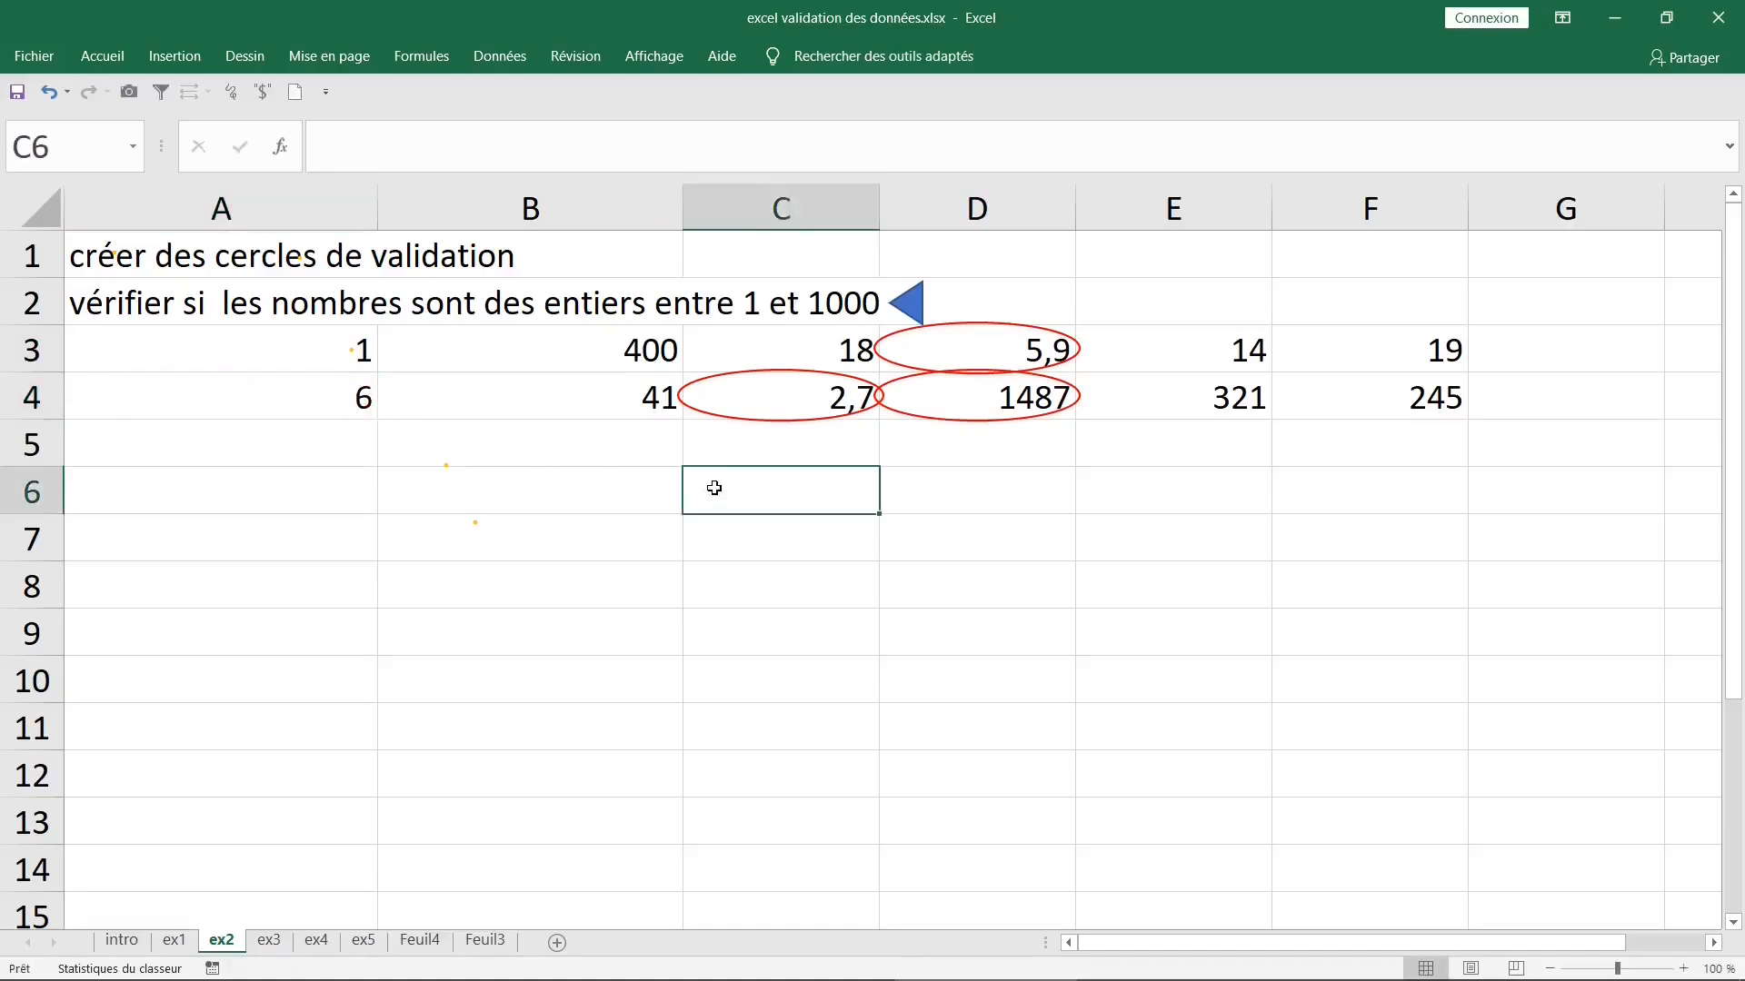
pyautogui.click(1011, 350)
pyautogui.write('16')
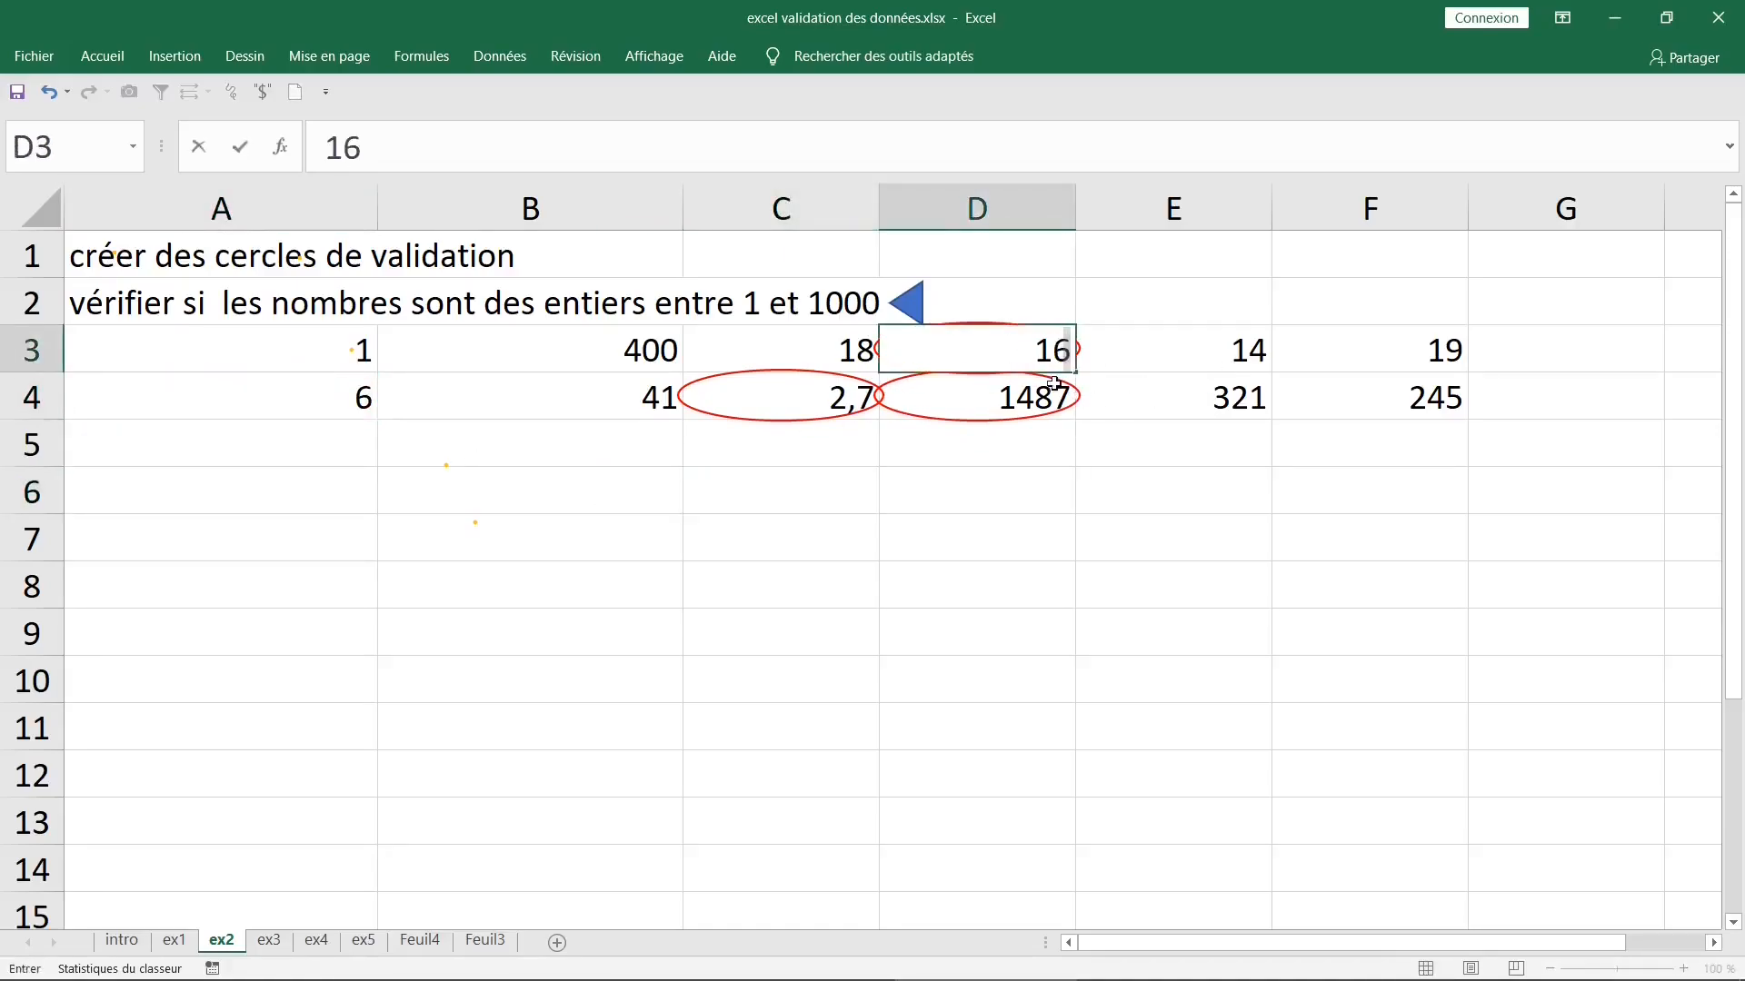
pyautogui.press('Return')
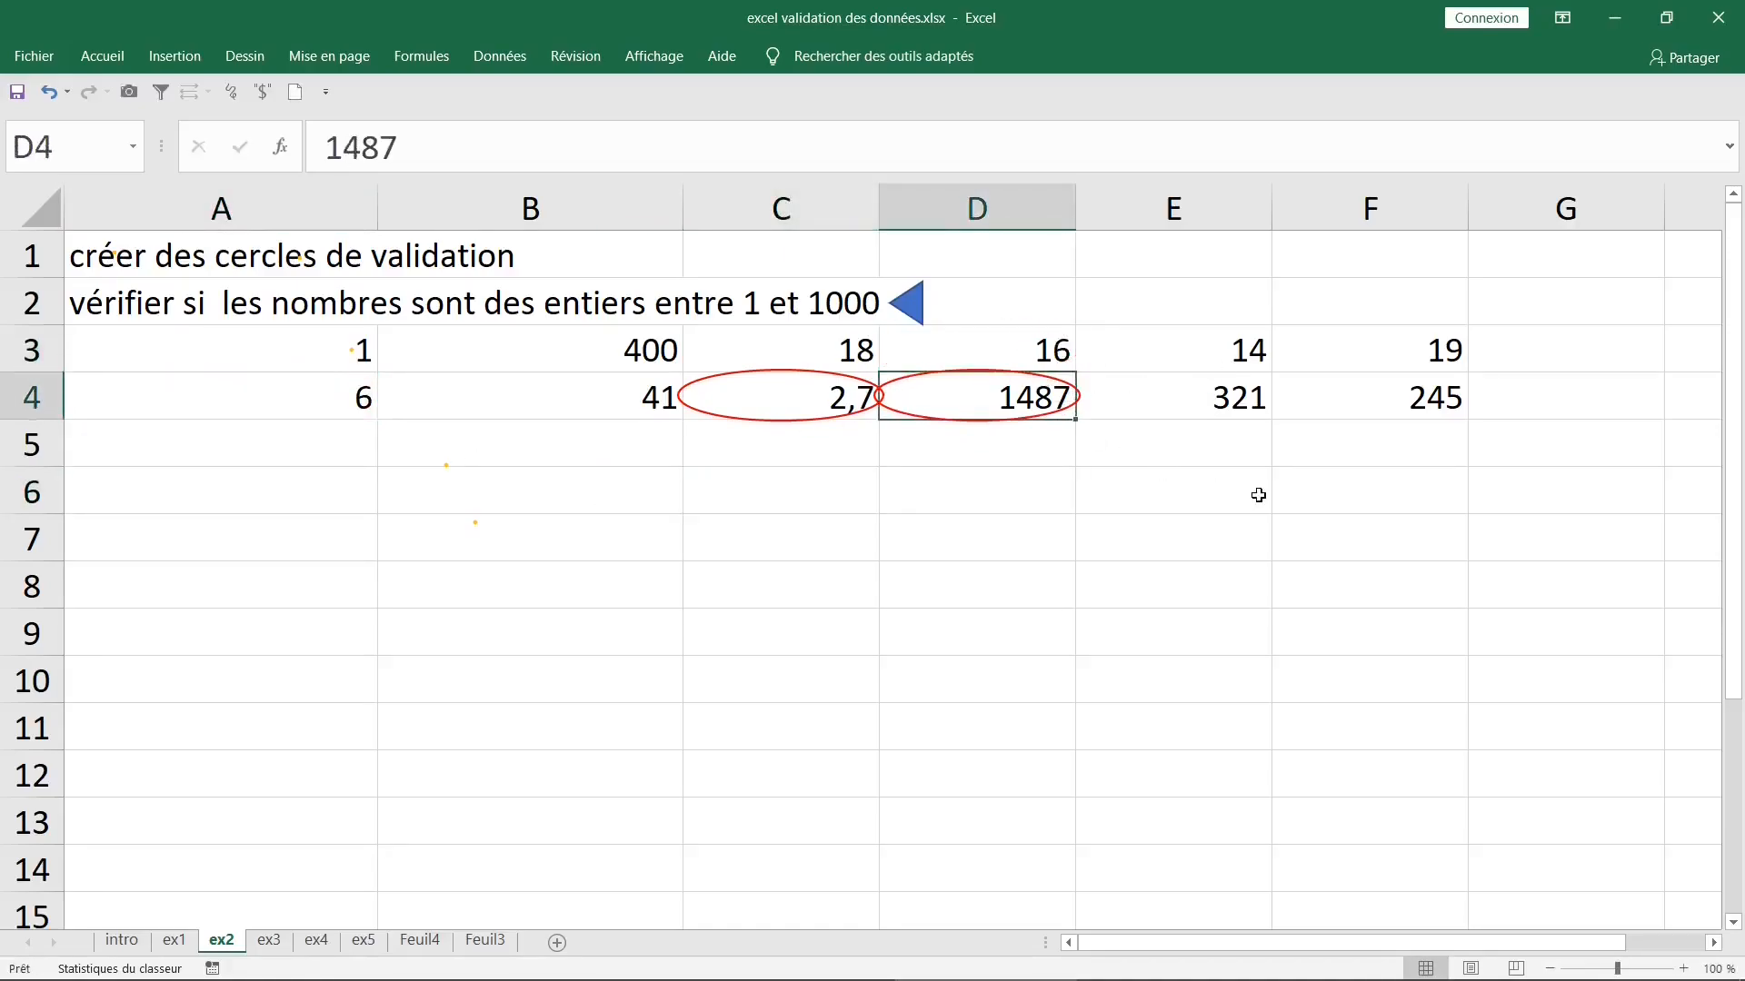
# - Replace the circled value in D4 with 980 and the one in C4 with 27
pyautogui.write('980')
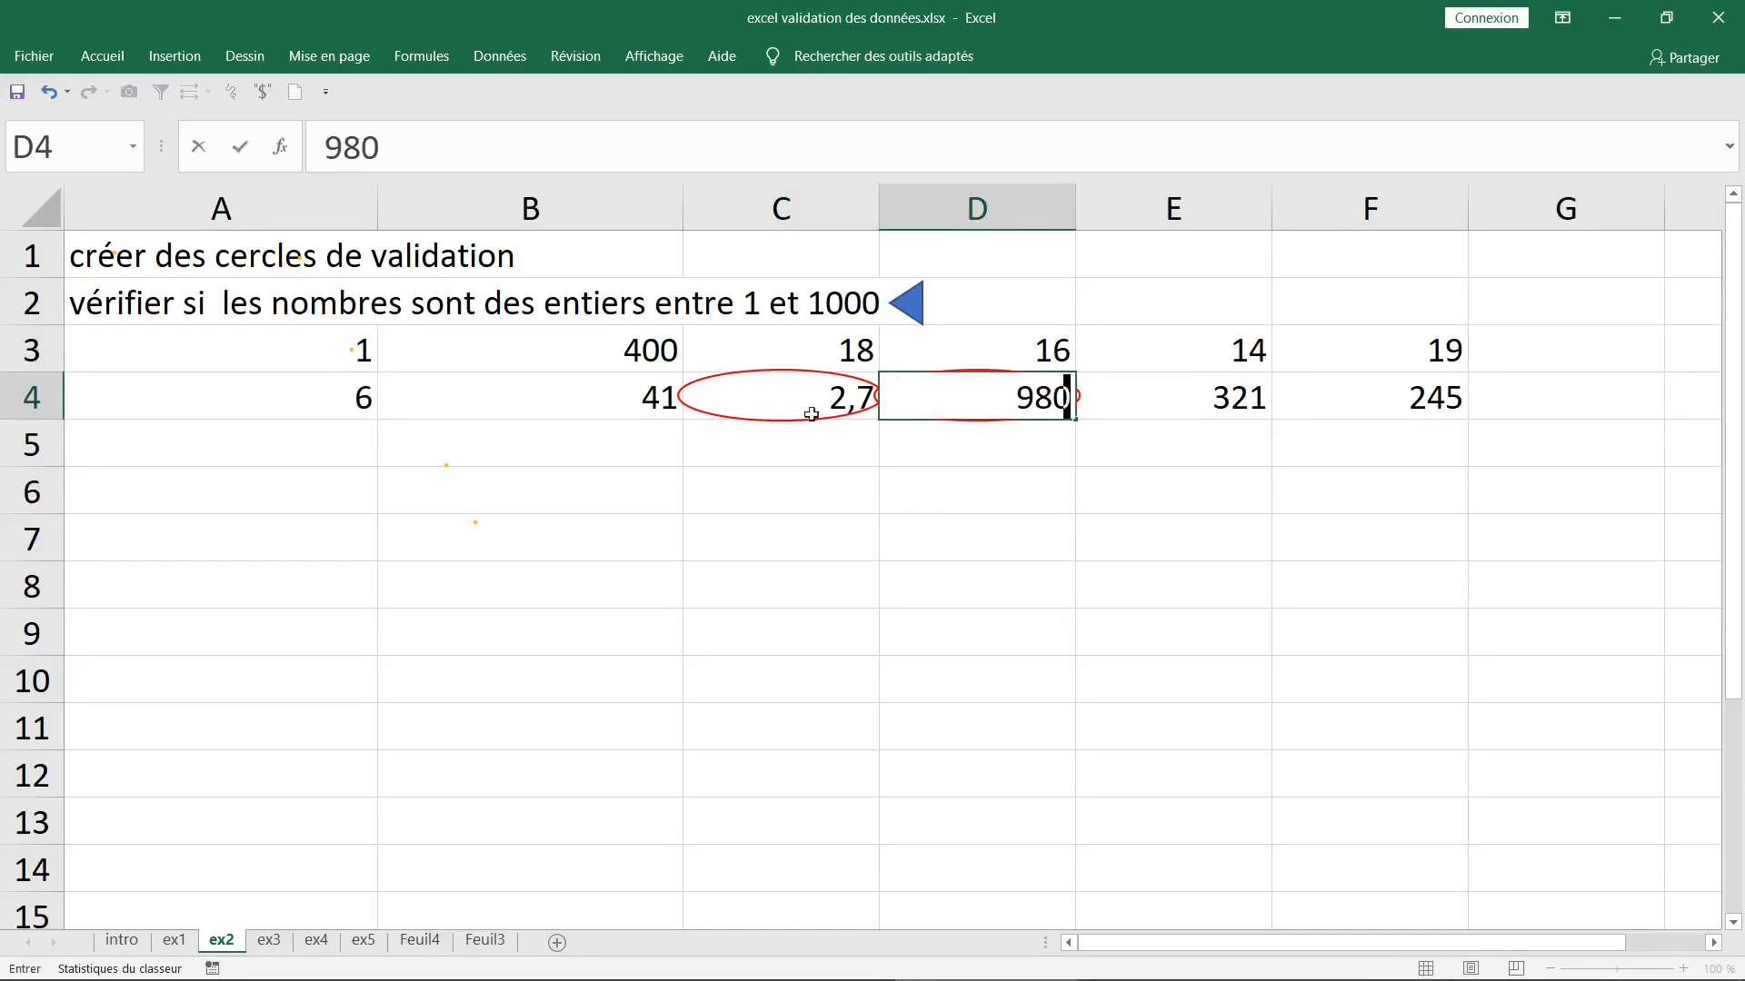
pyautogui.click(818, 416)
pyautogui.write('27')
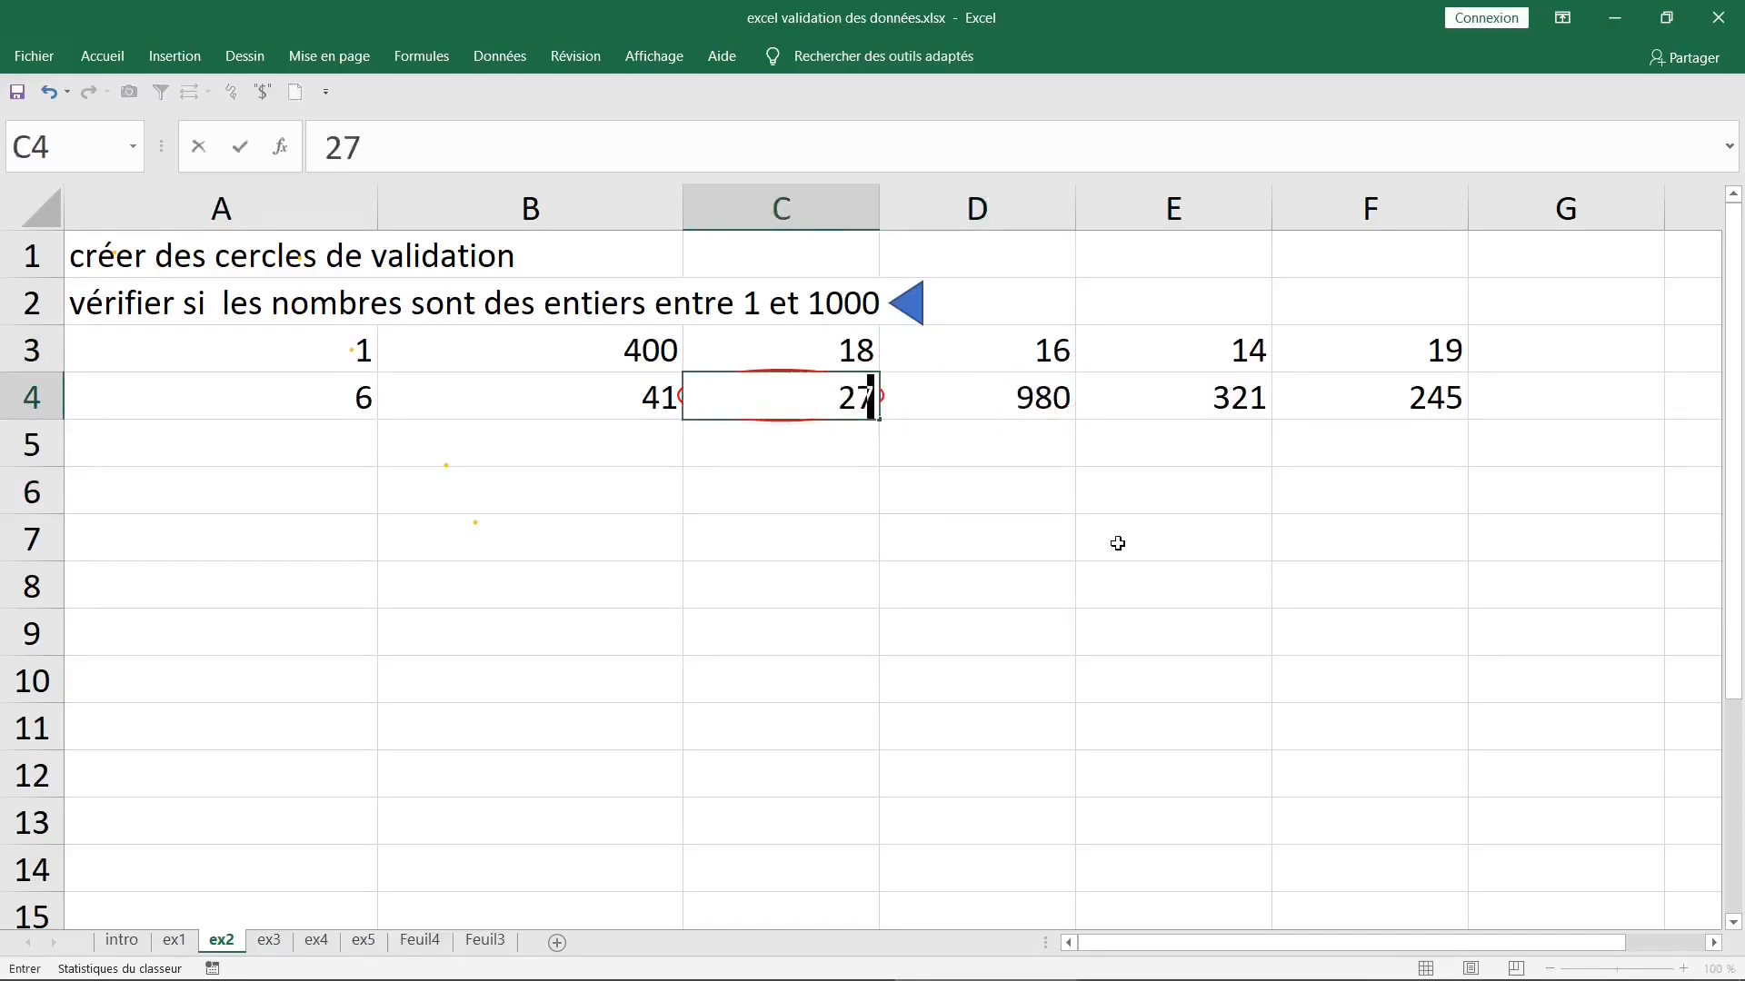
pyautogui.click(821, 536)
pyautogui.moveTo(300, 351); pyautogui.dragTo(1420, 400)
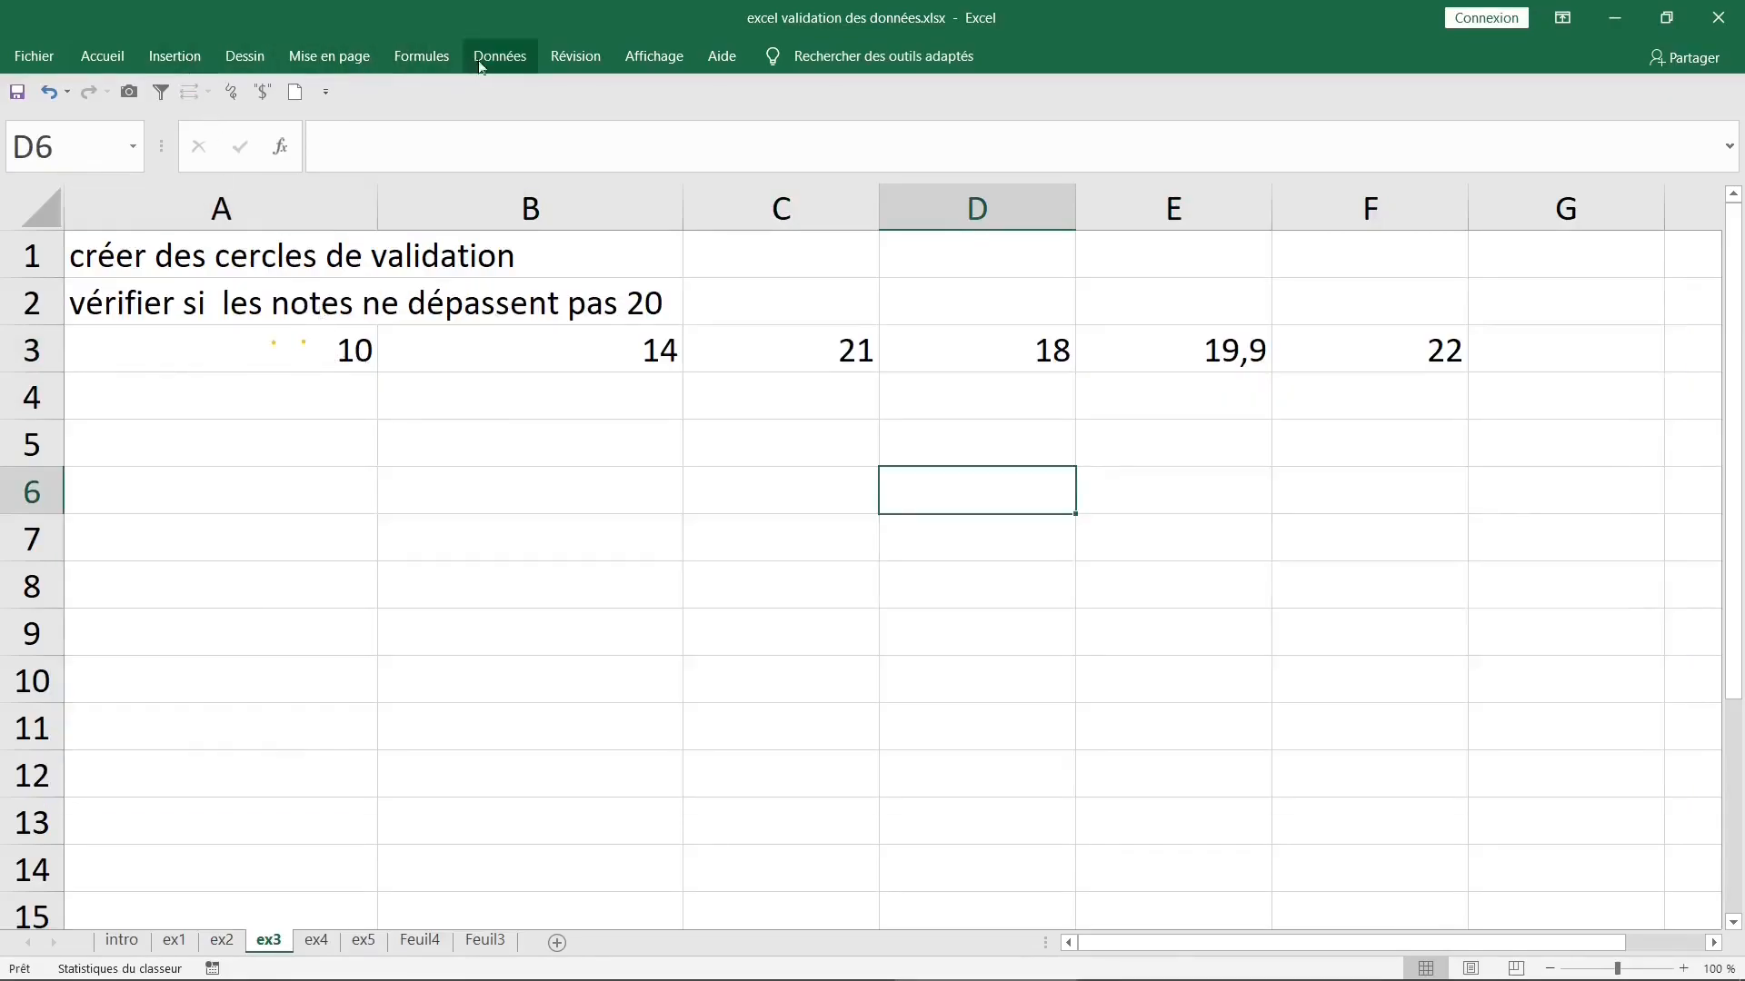
# - On sheet ex3, start a data validation rule for cell D6 that allows "Décimal" values
pyautogui.click(505, 60)
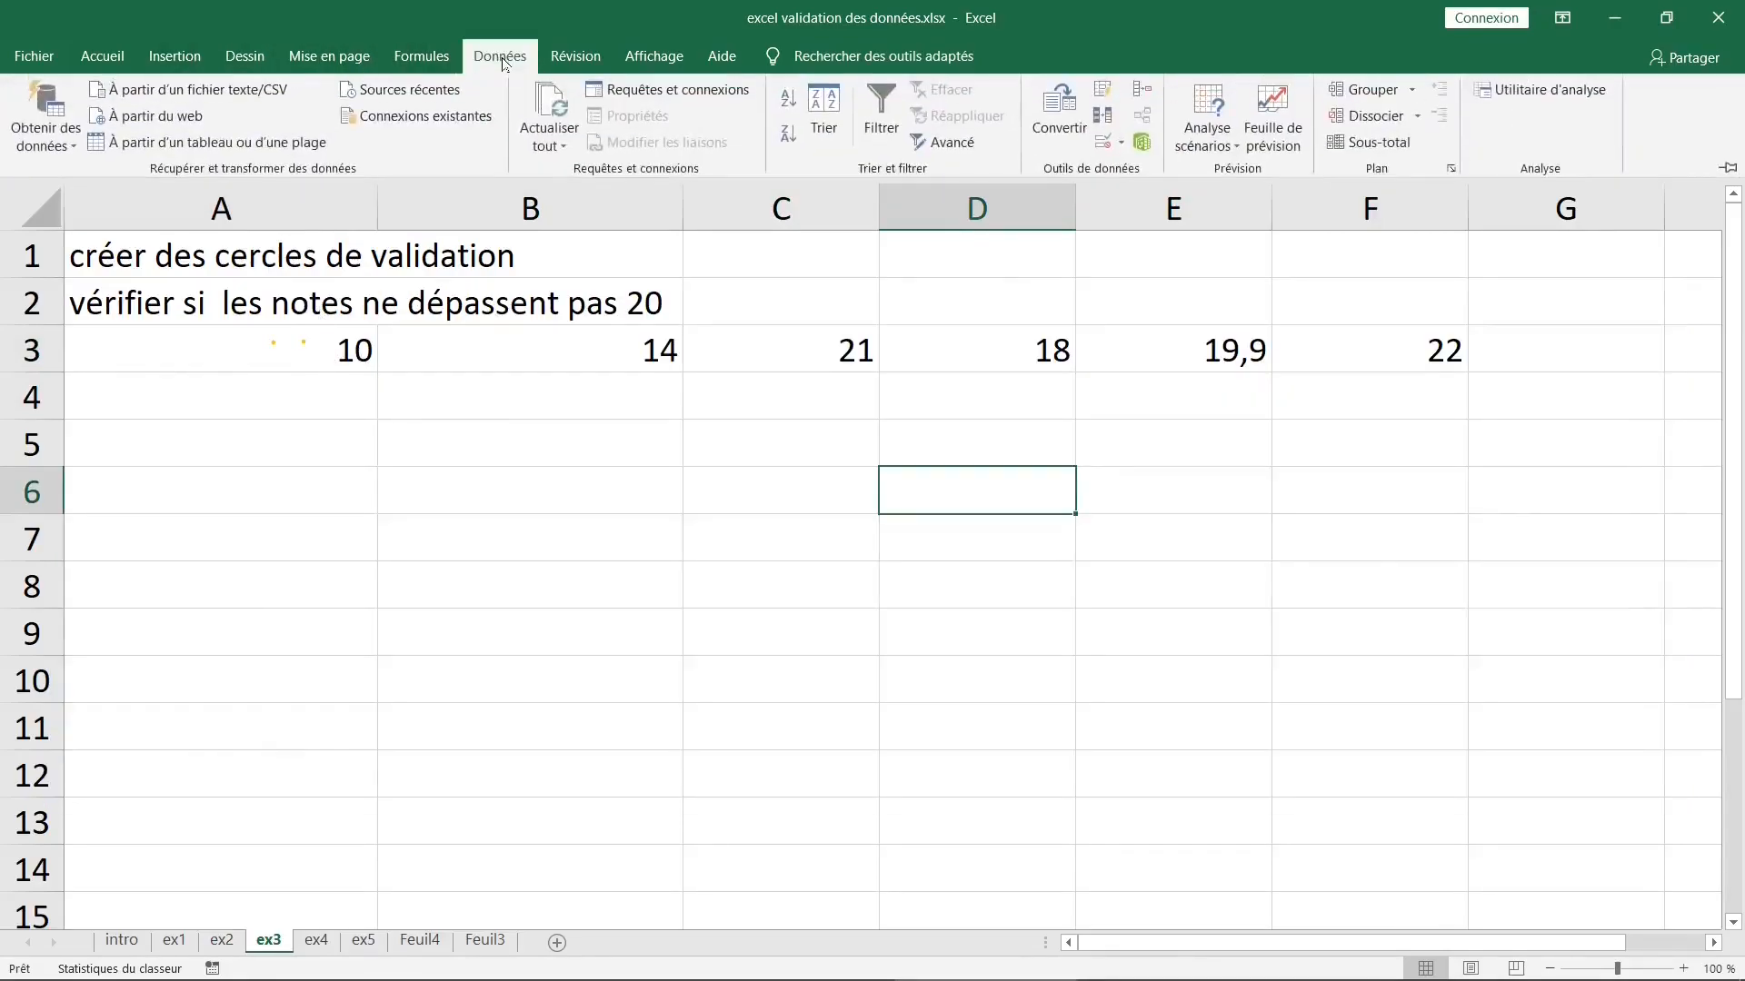
pyautogui.click(1120, 143)
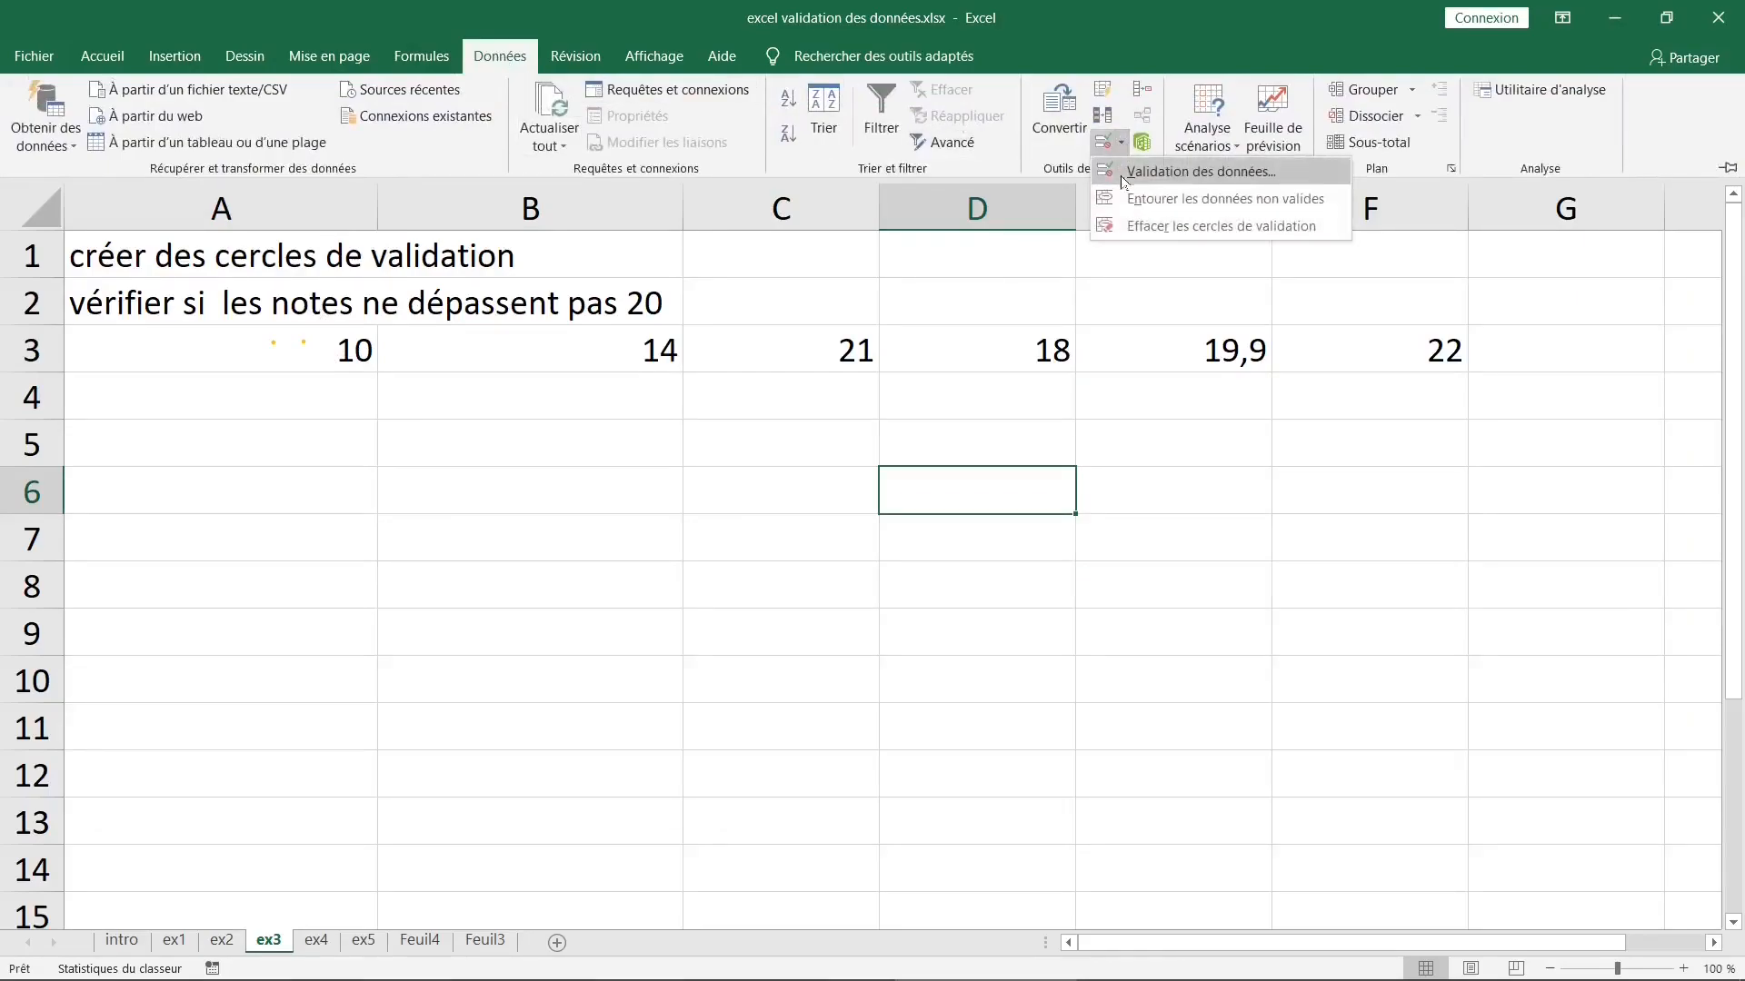
pyautogui.click(1144, 181)
pyautogui.click(998, 416)
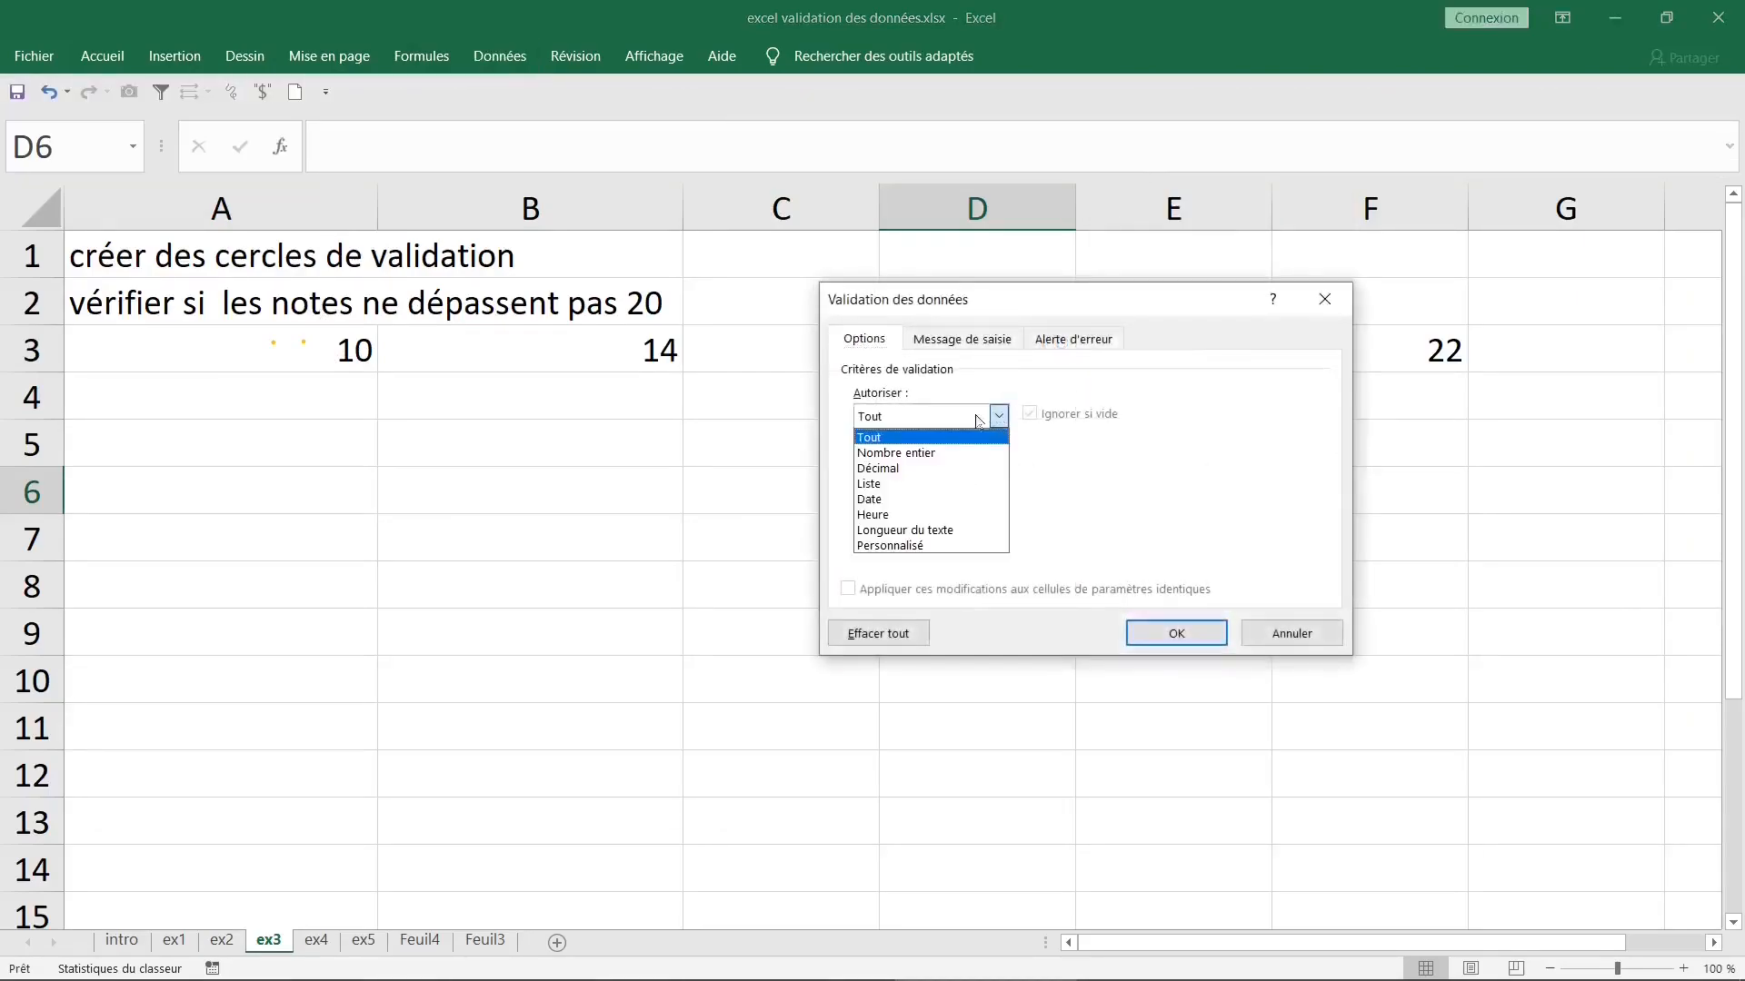
pyautogui.click(931, 469)
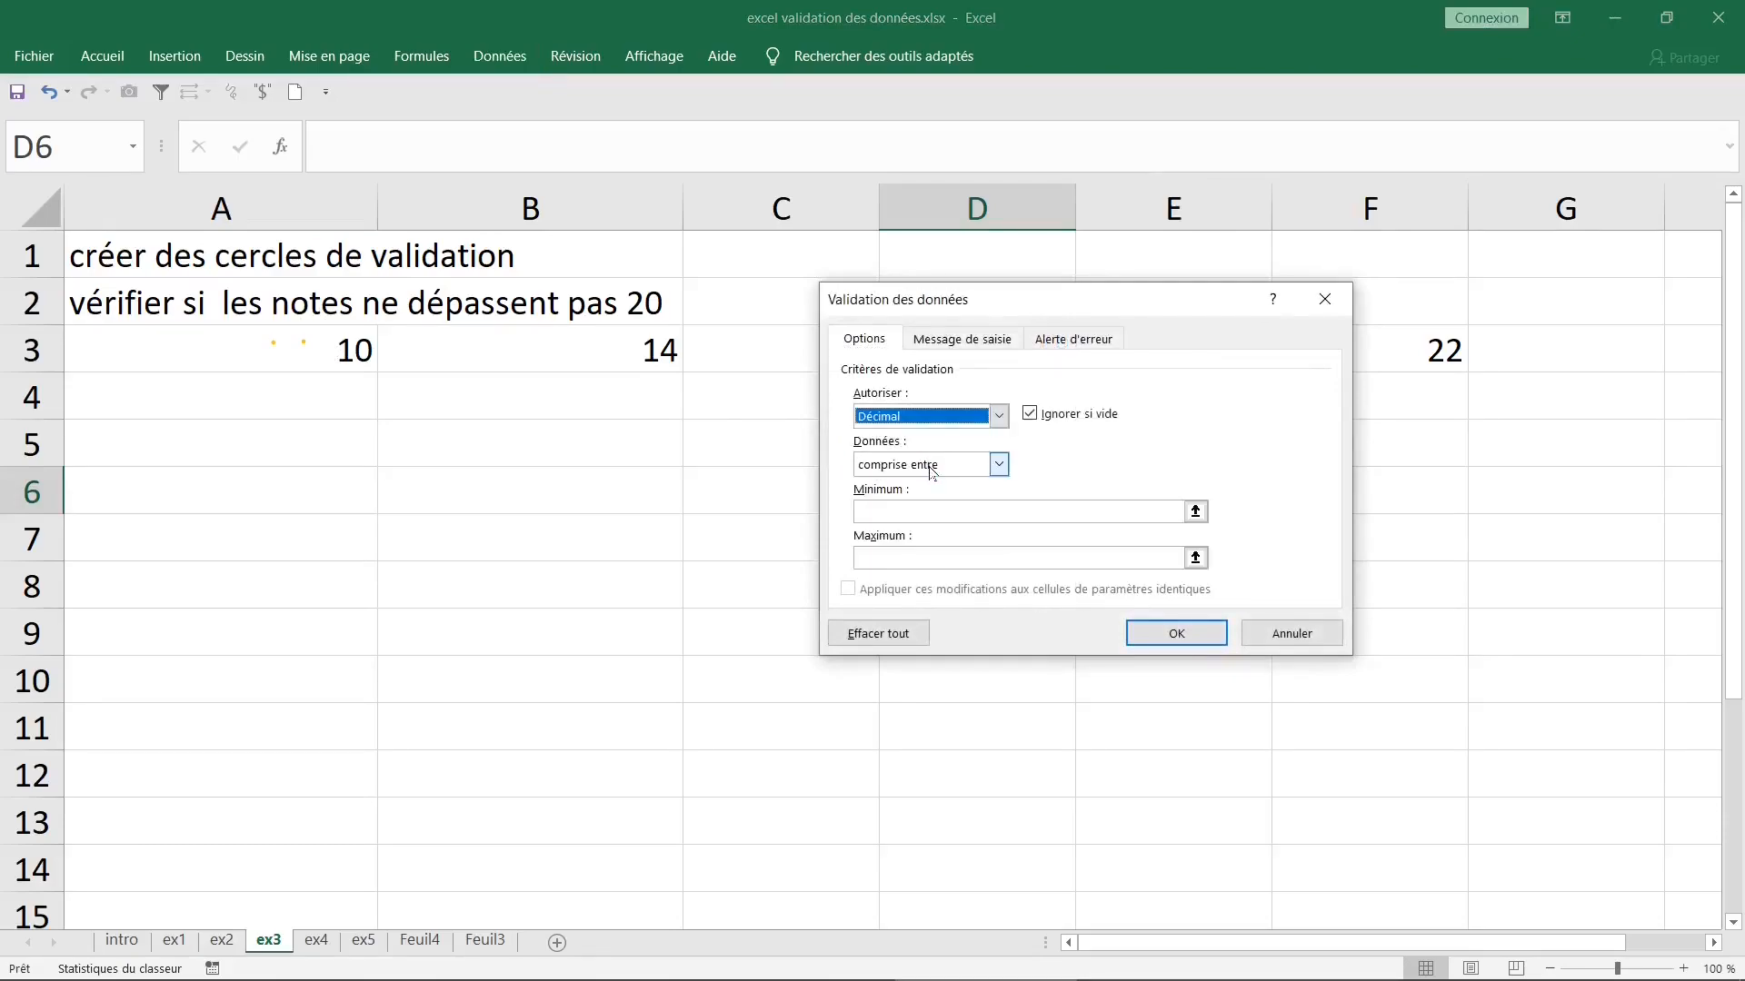
pyautogui.moveTo(1040, 293); pyautogui.dragTo(853, 407)
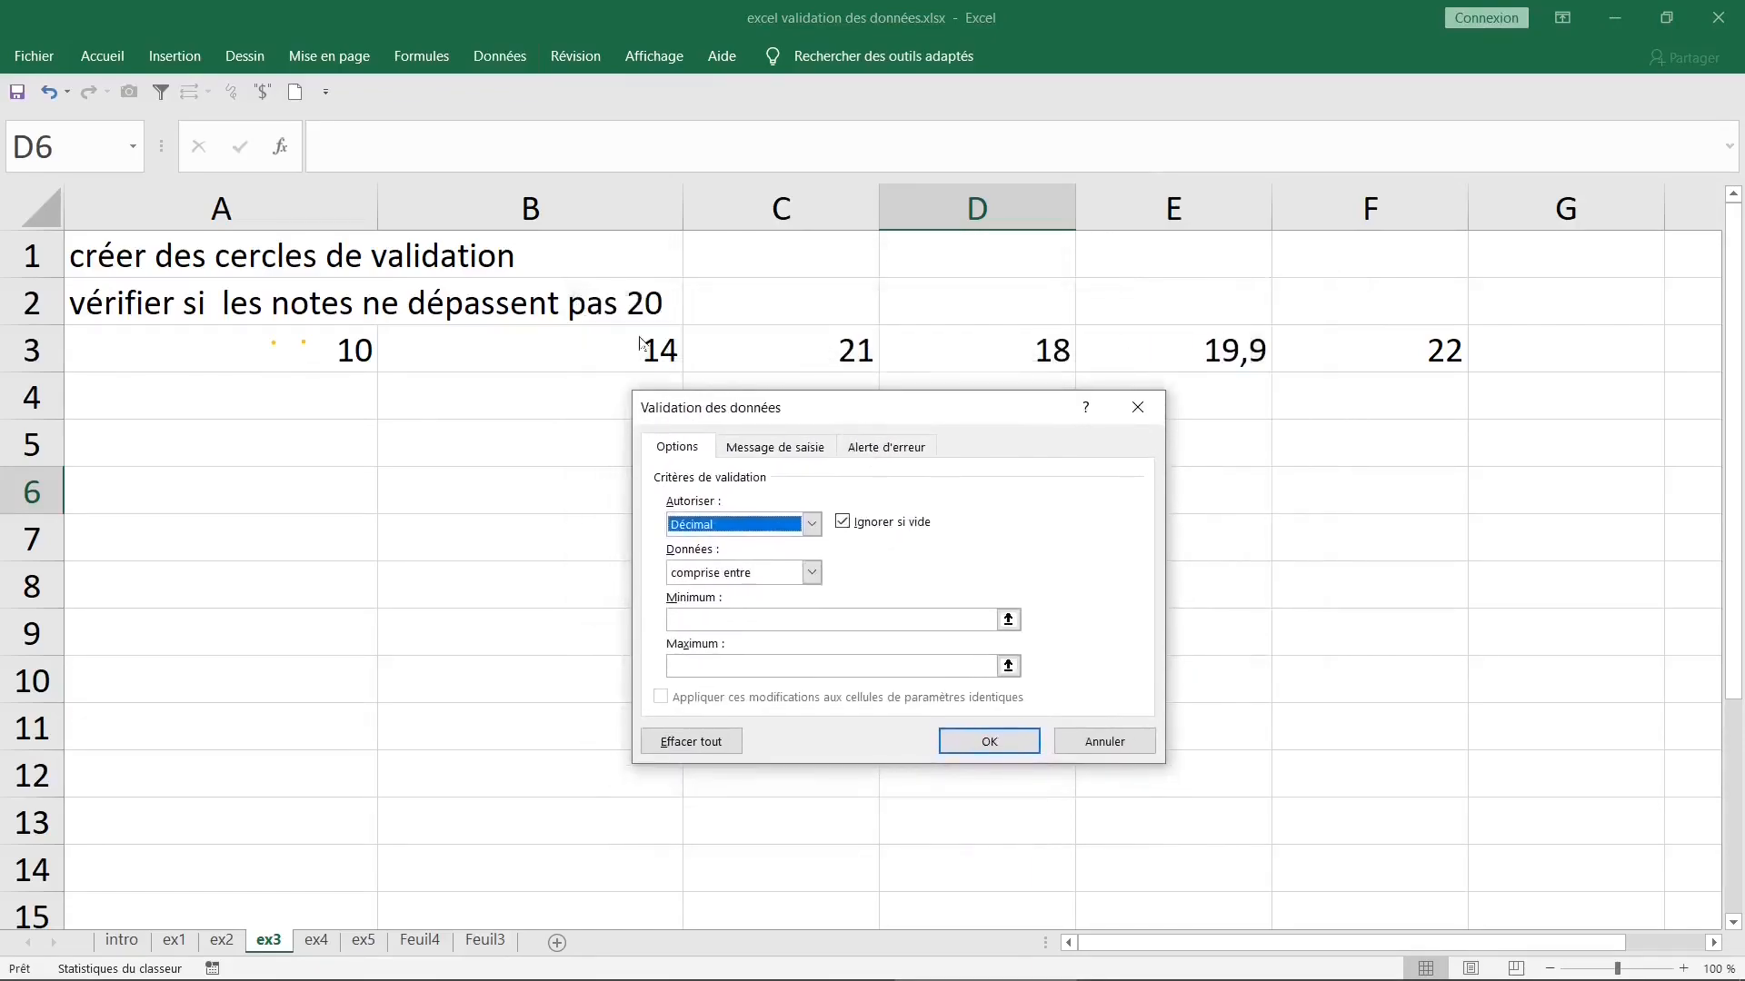
# - Try a minimum of 0 for the decimal rule with the "supérieure ou égale à" comparison
pyautogui.click(674, 619)
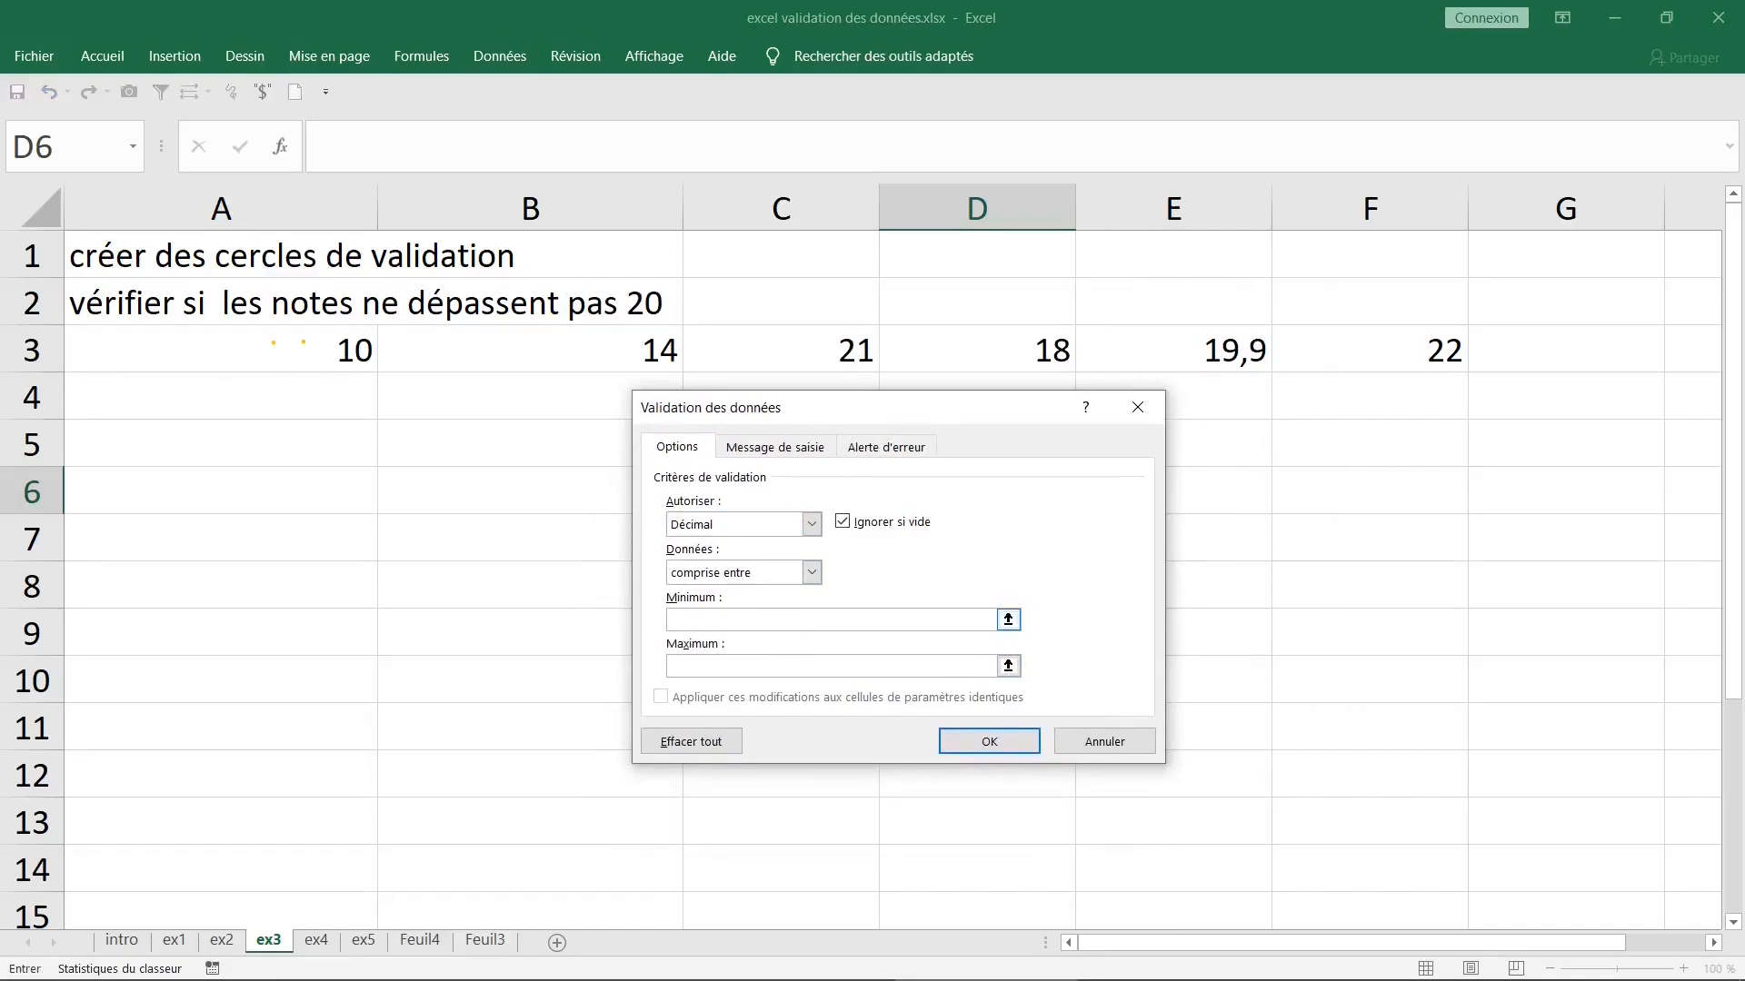
pyautogui.write('0')
pyautogui.write('2')
pyautogui.click(812, 574)
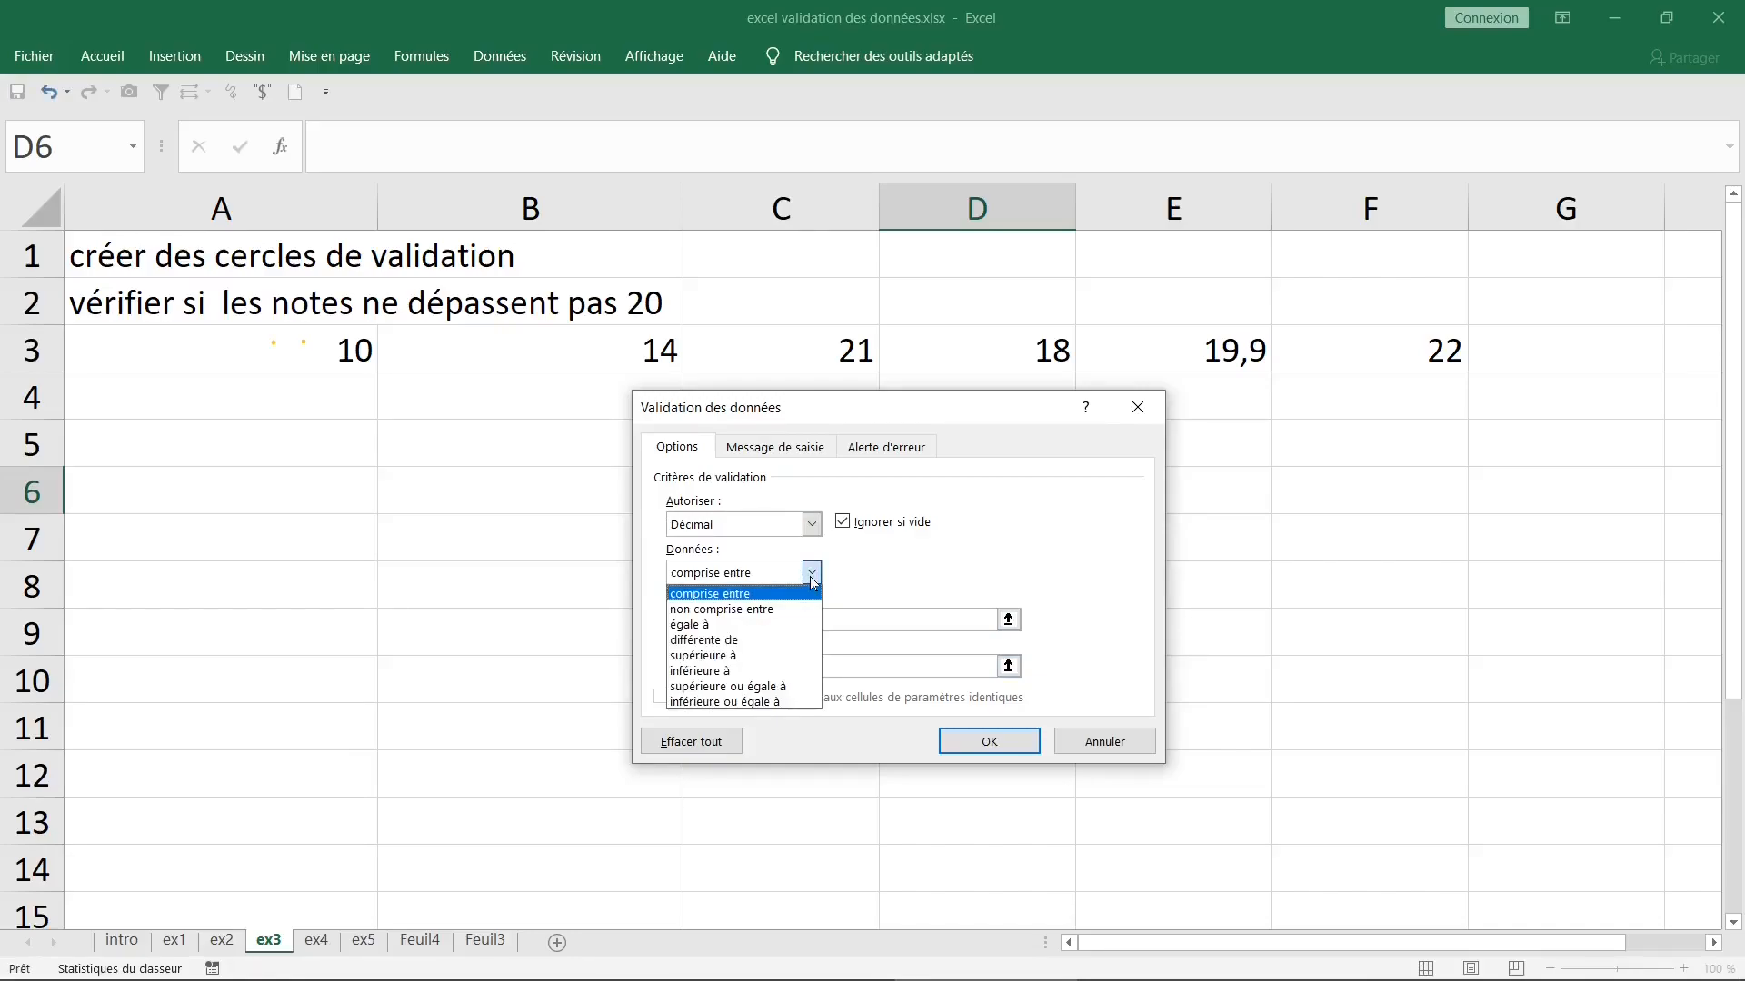
pyautogui.click(783, 687)
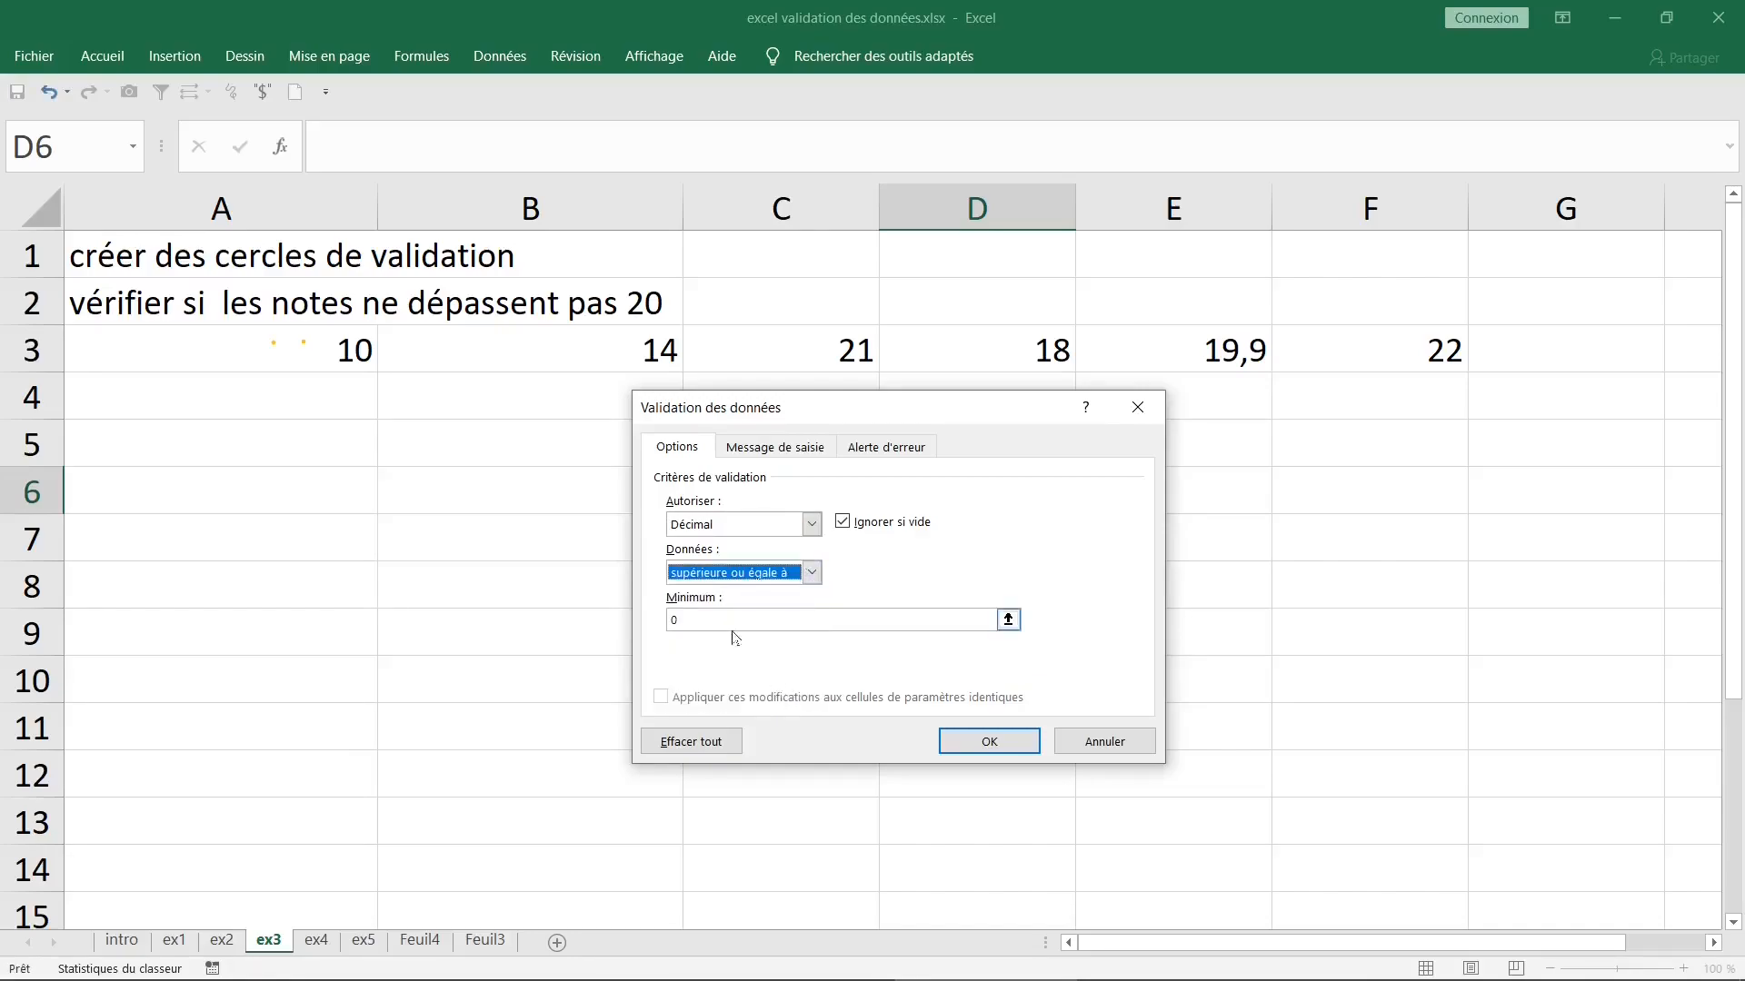
# - Set the decimal rule to "inférieure ou égale à" with a maximum of 20, and apply it
pyautogui.click(812, 574)
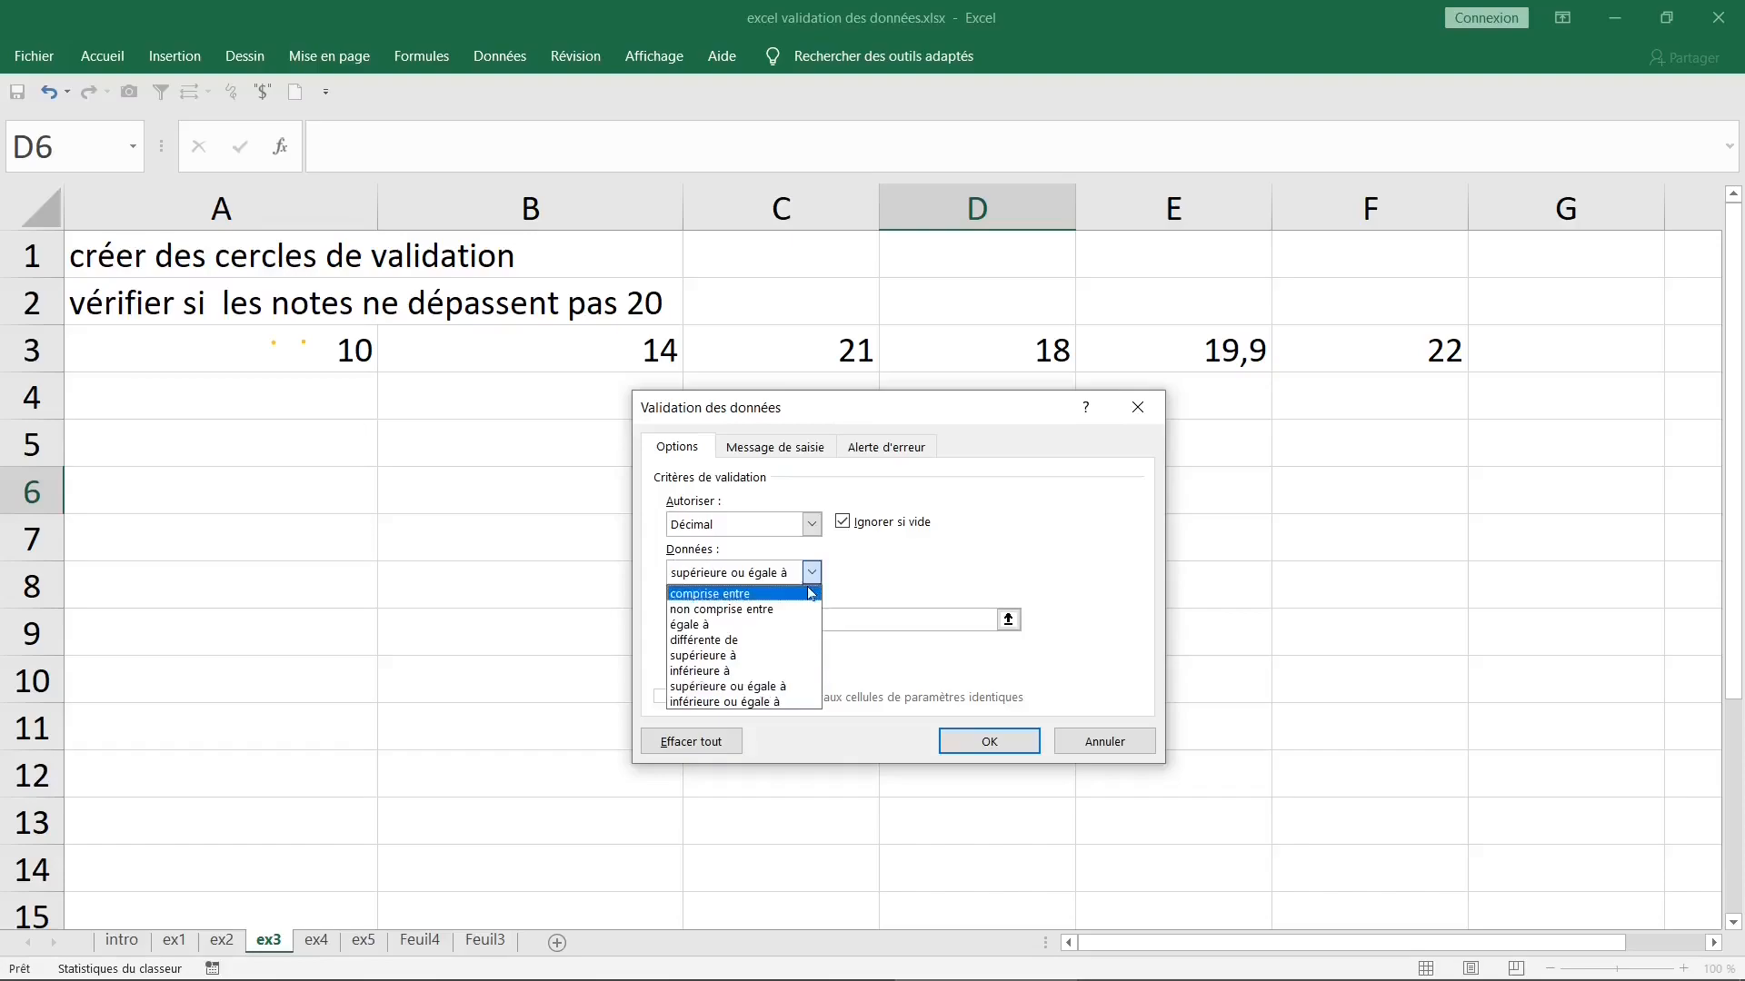
pyautogui.click(789, 703)
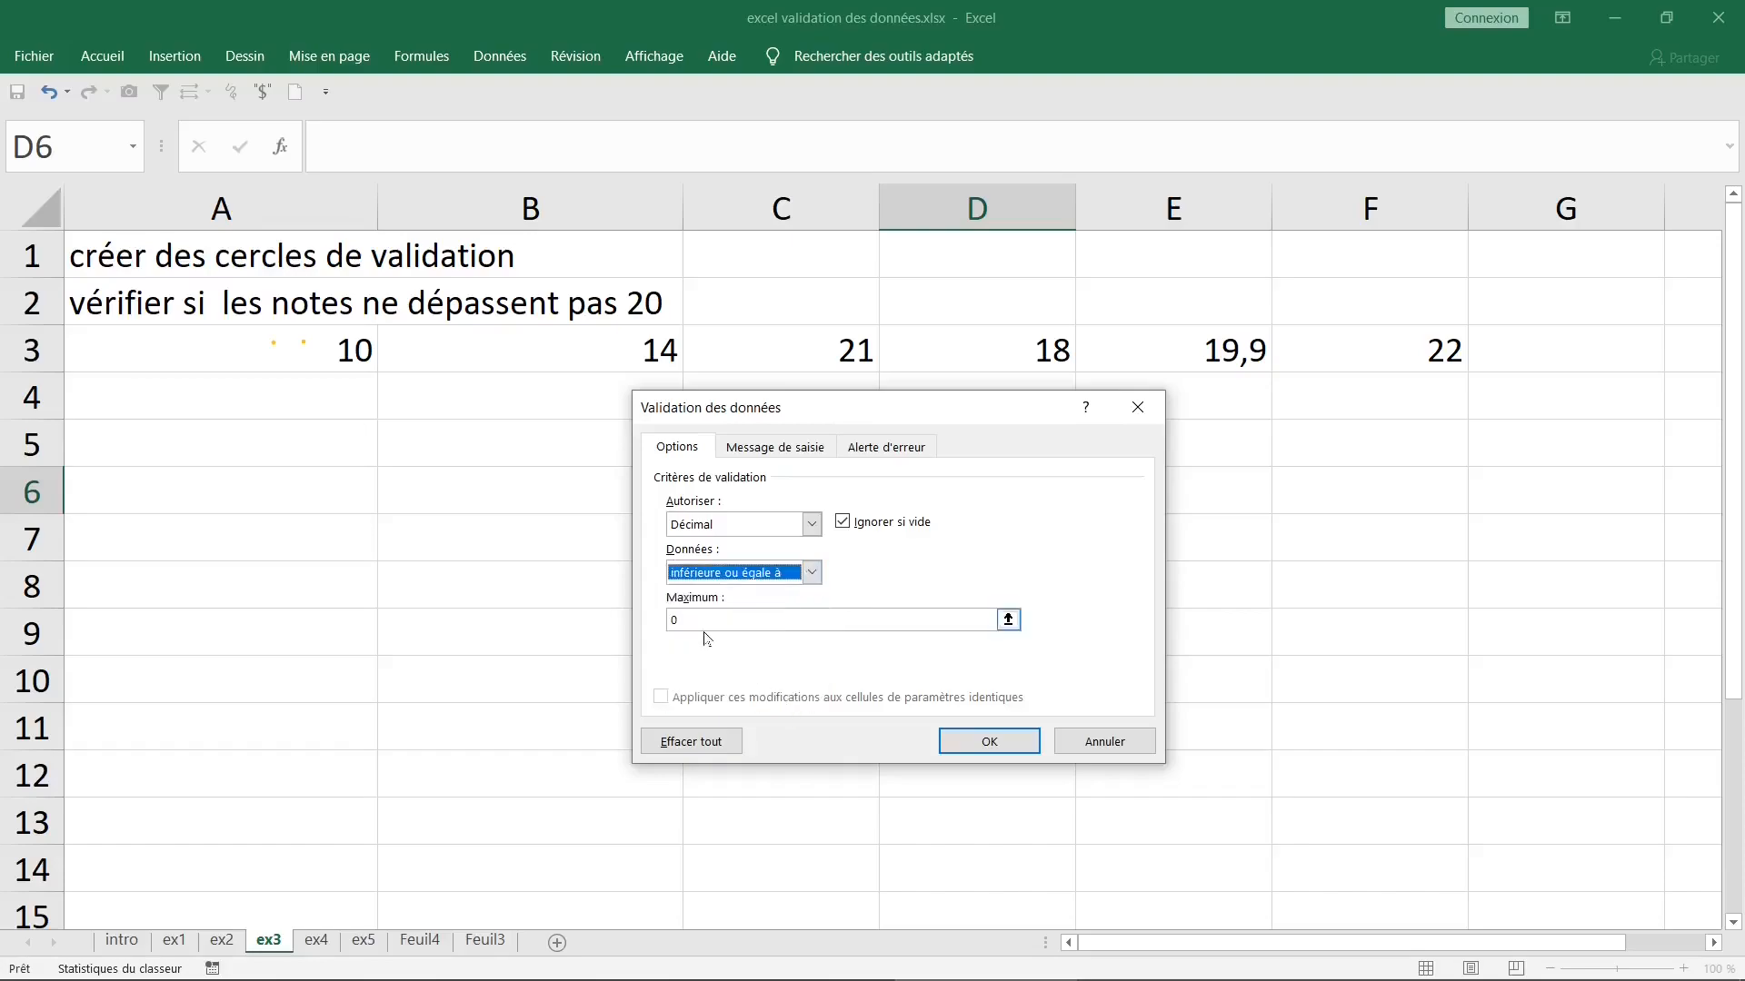
pyautogui.press('Tab')
pyautogui.write('20')
pyautogui.click(965, 740)
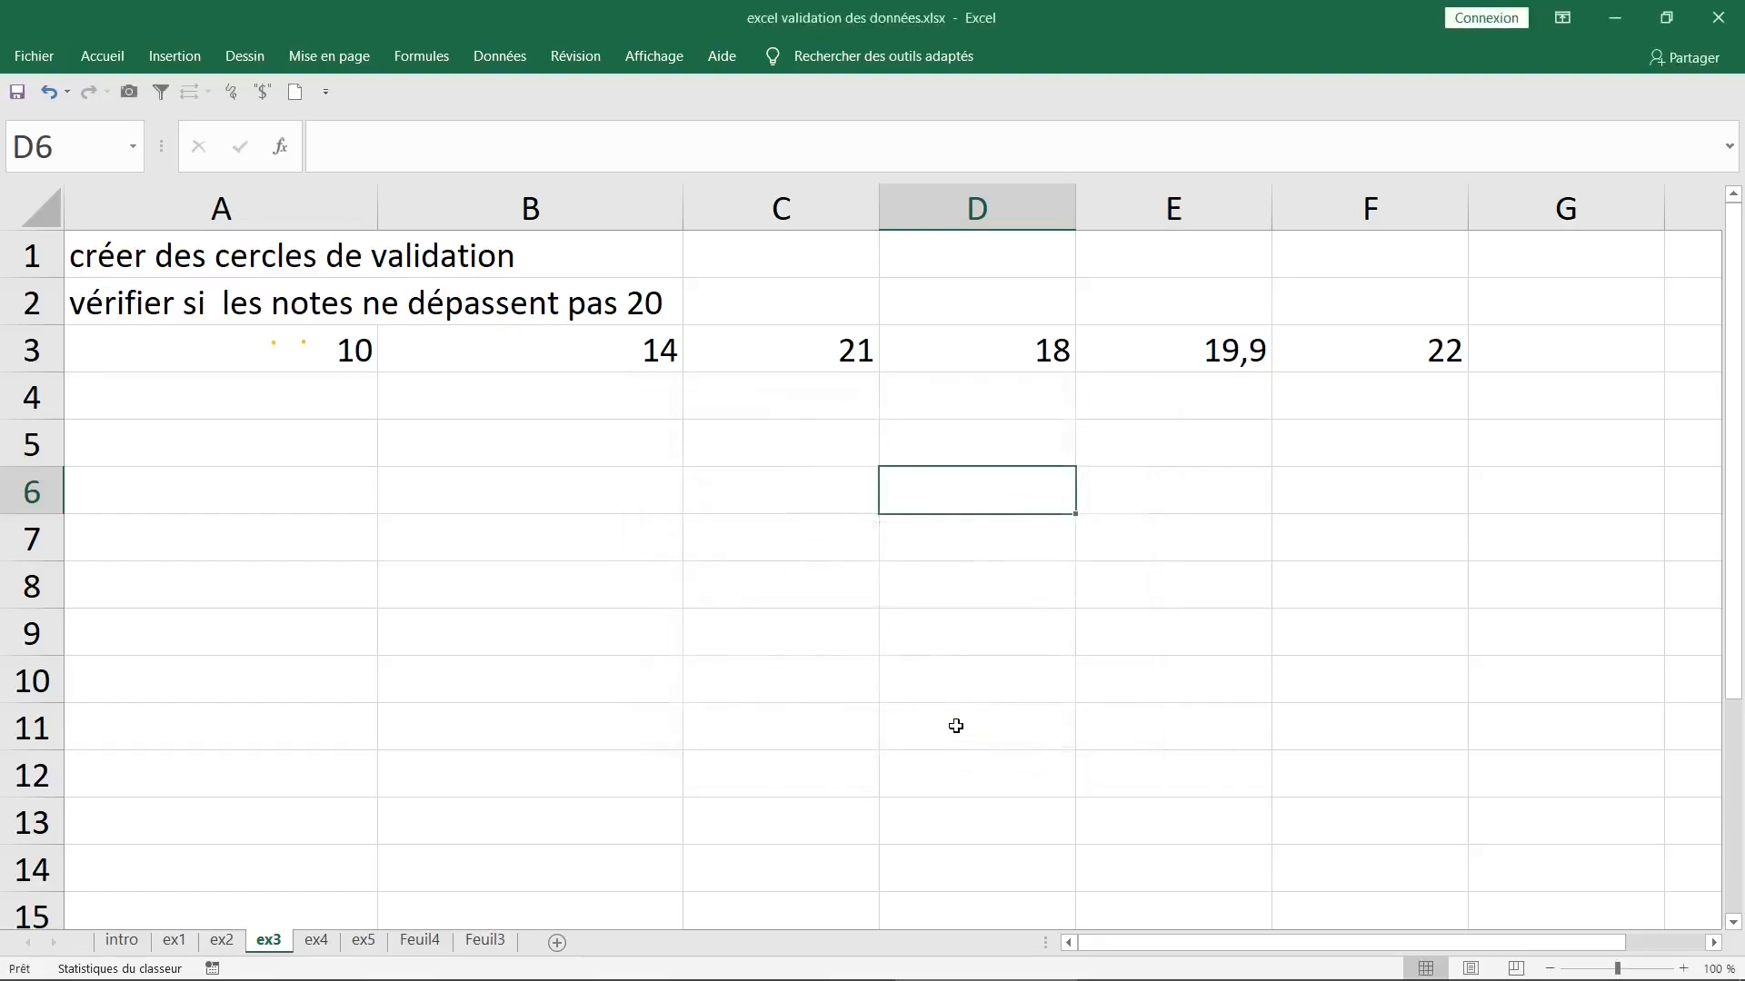
# - Start a data validation rule for the grades in A3:F3 that allows "Décimal" values
pyautogui.click(522, 470)
pyautogui.moveTo(333, 357); pyautogui.dragTo(1404, 363)
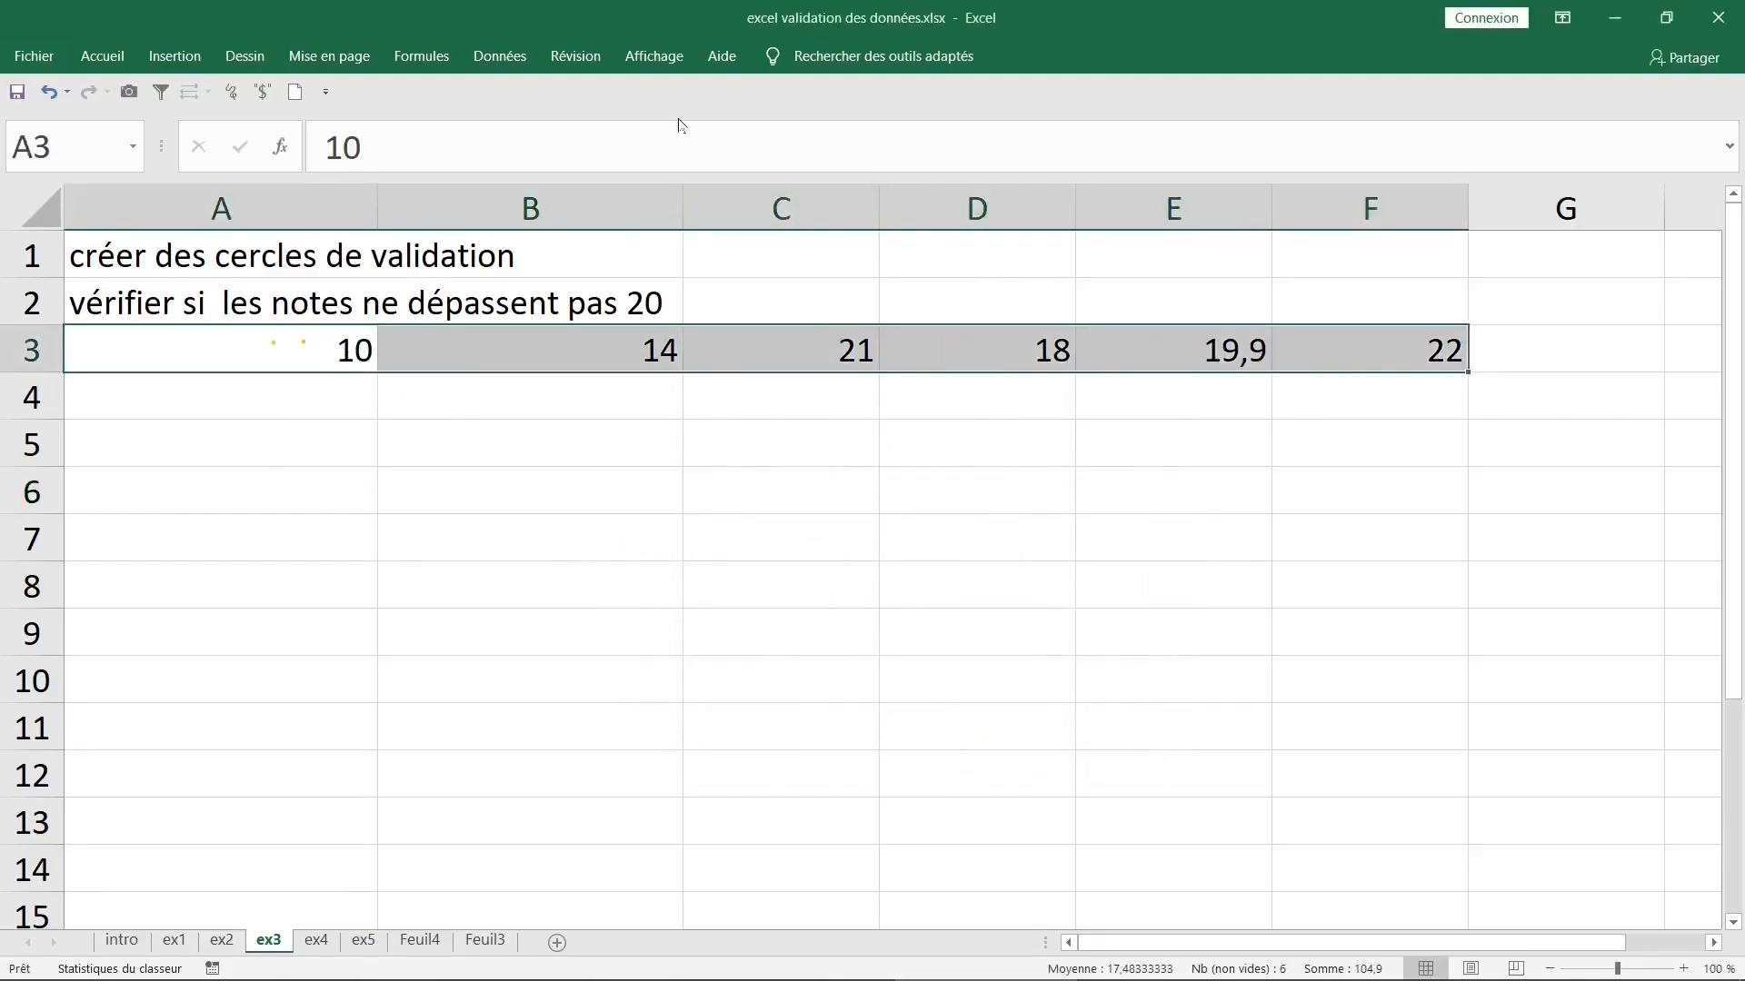
pyautogui.click(500, 56)
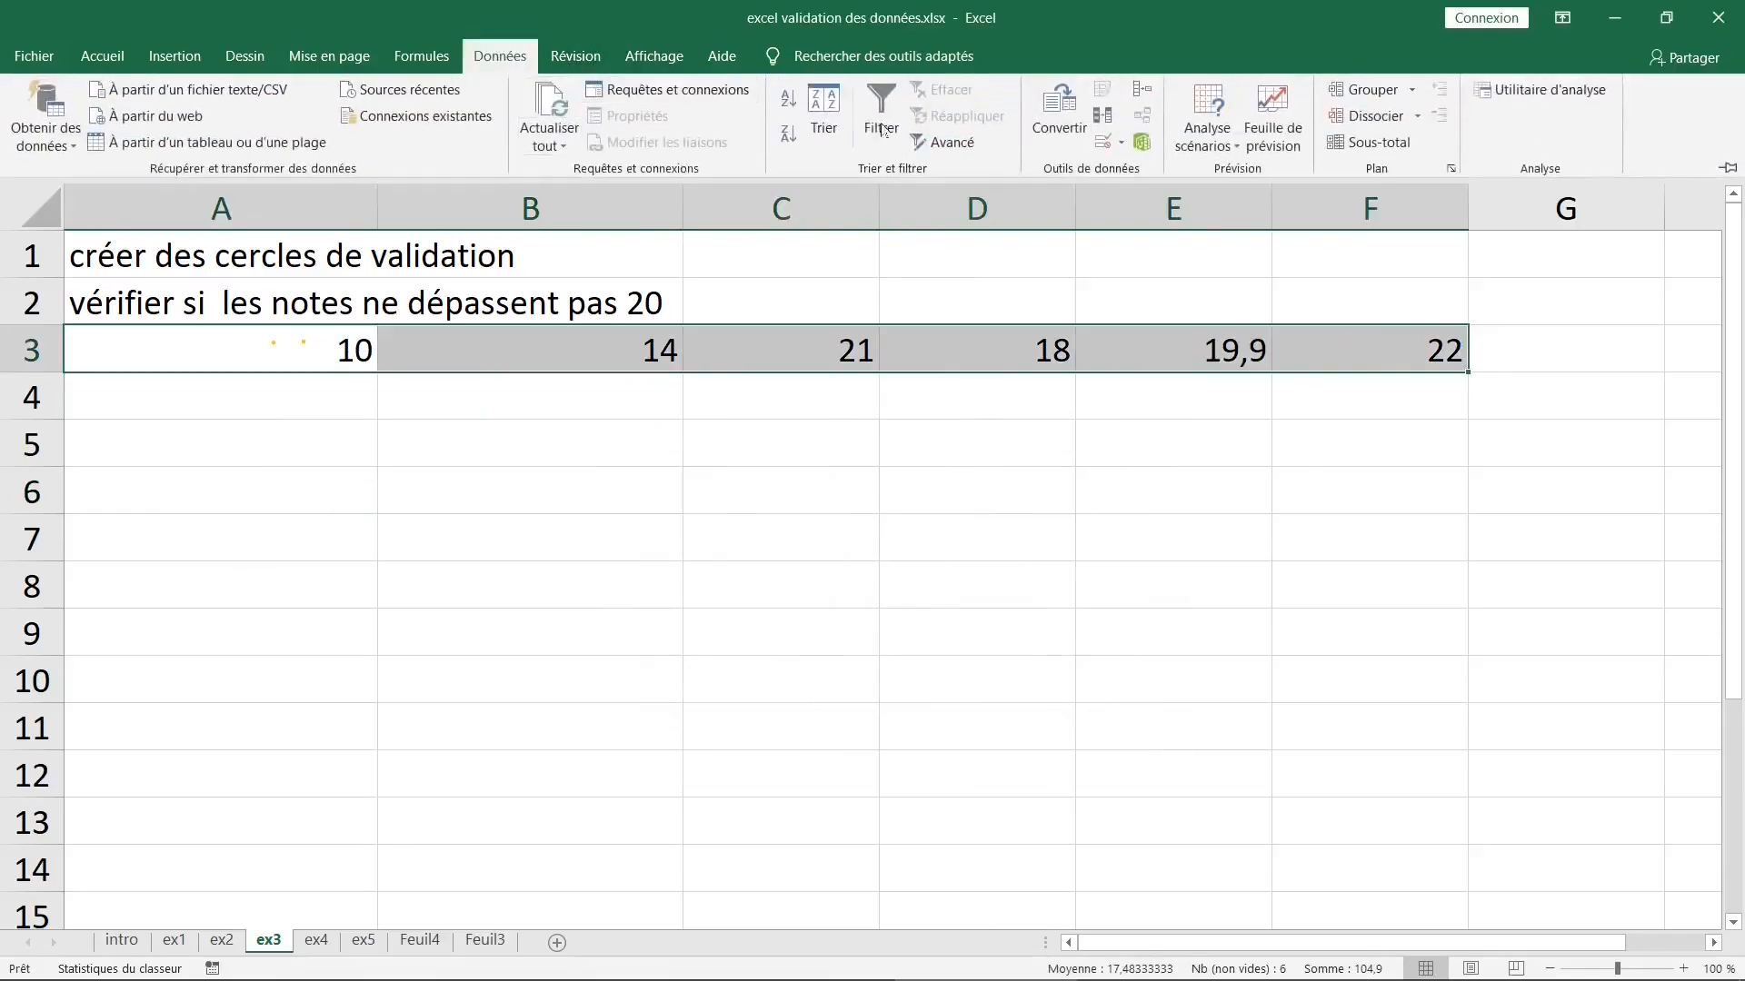
pyautogui.click(1103, 142)
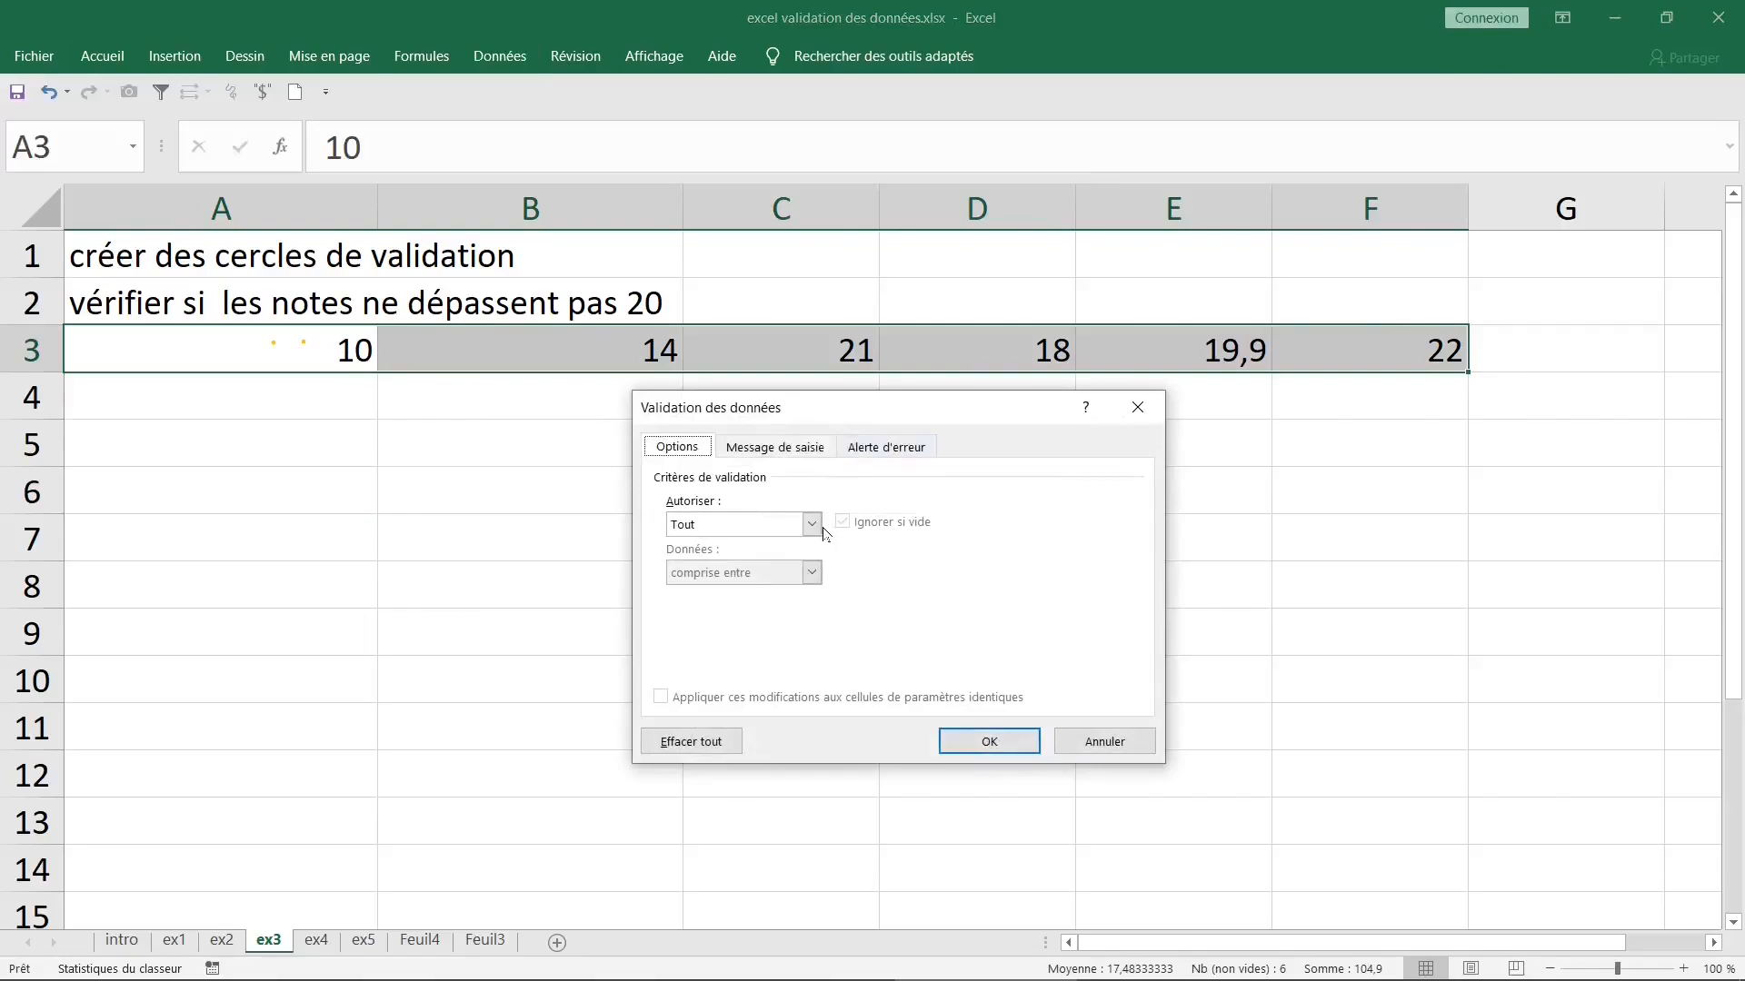
pyautogui.click(811, 525)
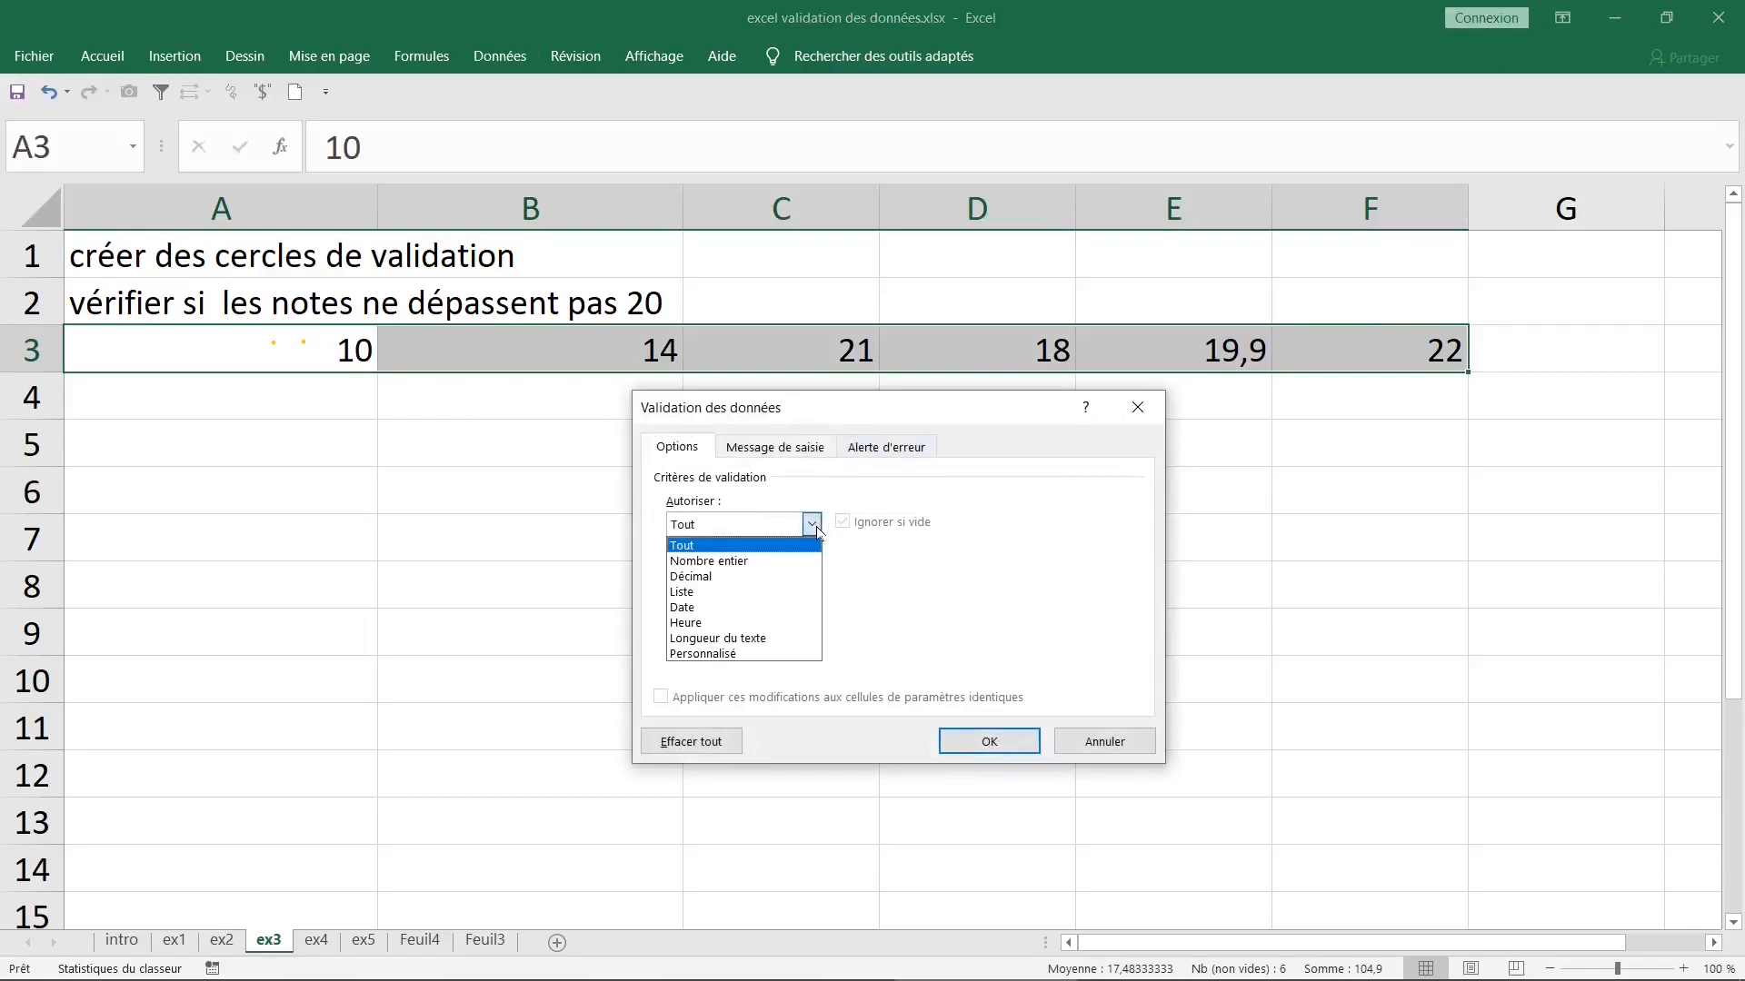
pyautogui.click(761, 577)
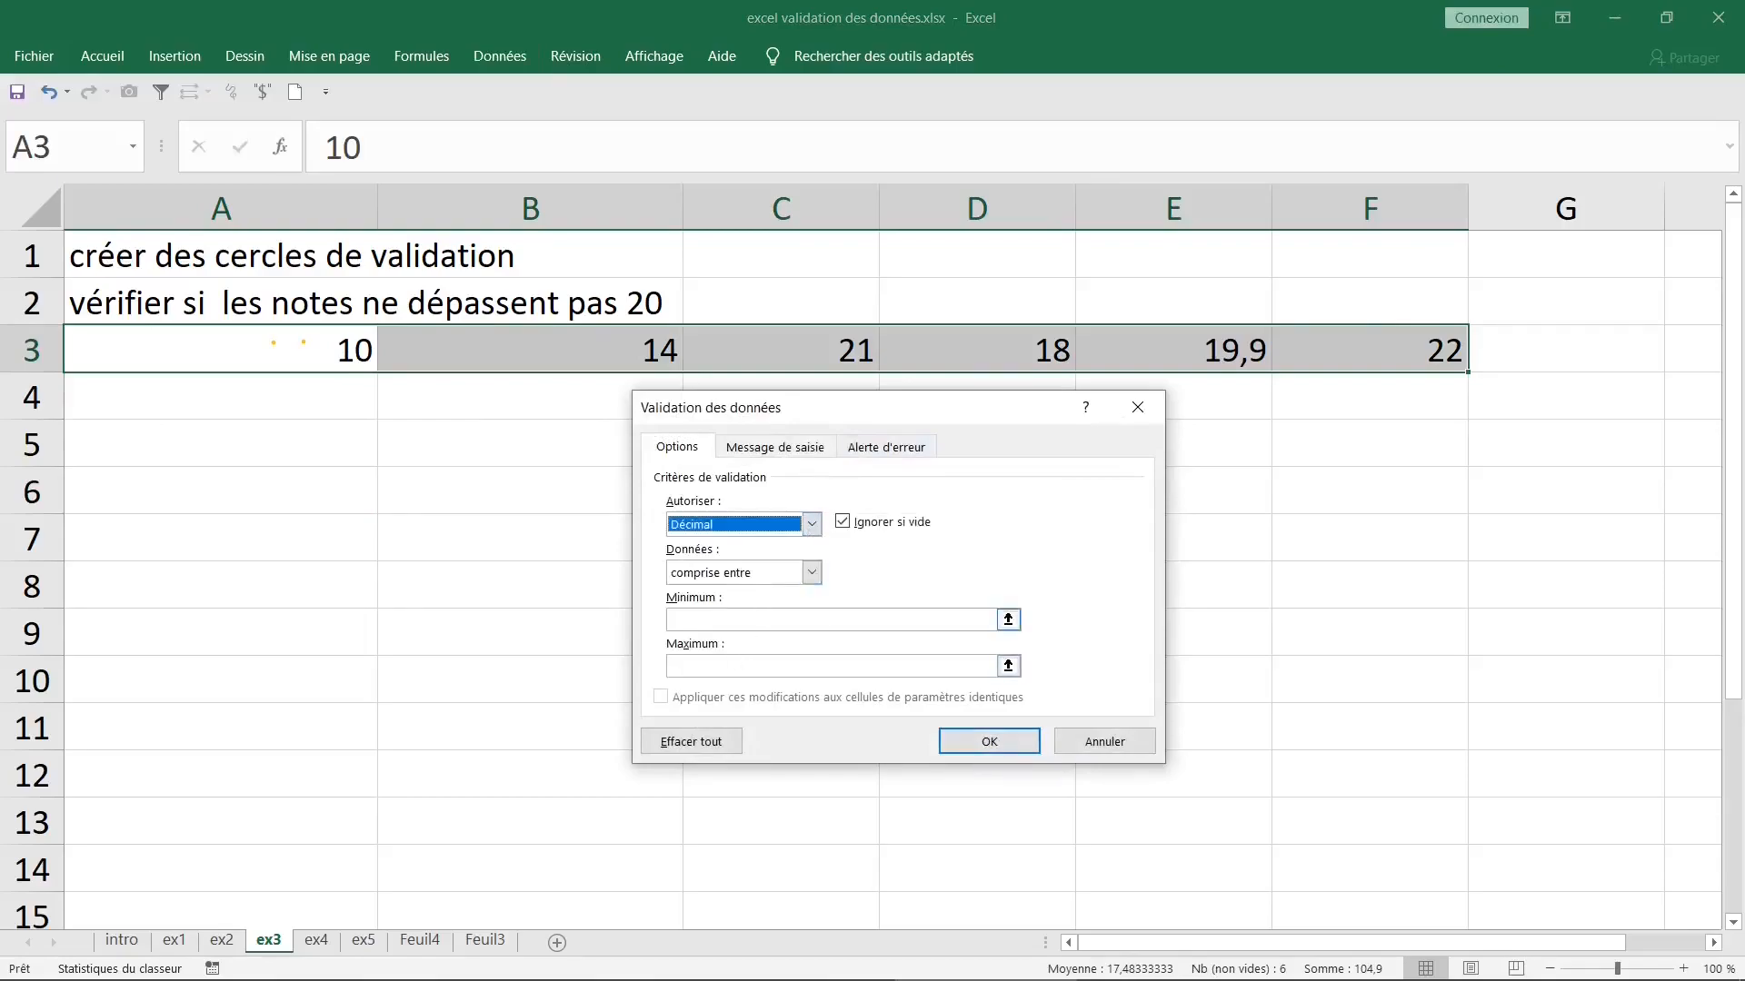
# - Restrict the grades to "inférieure ou égale à" with a maximum of 20, and apply the rule
pyautogui.click(811, 573)
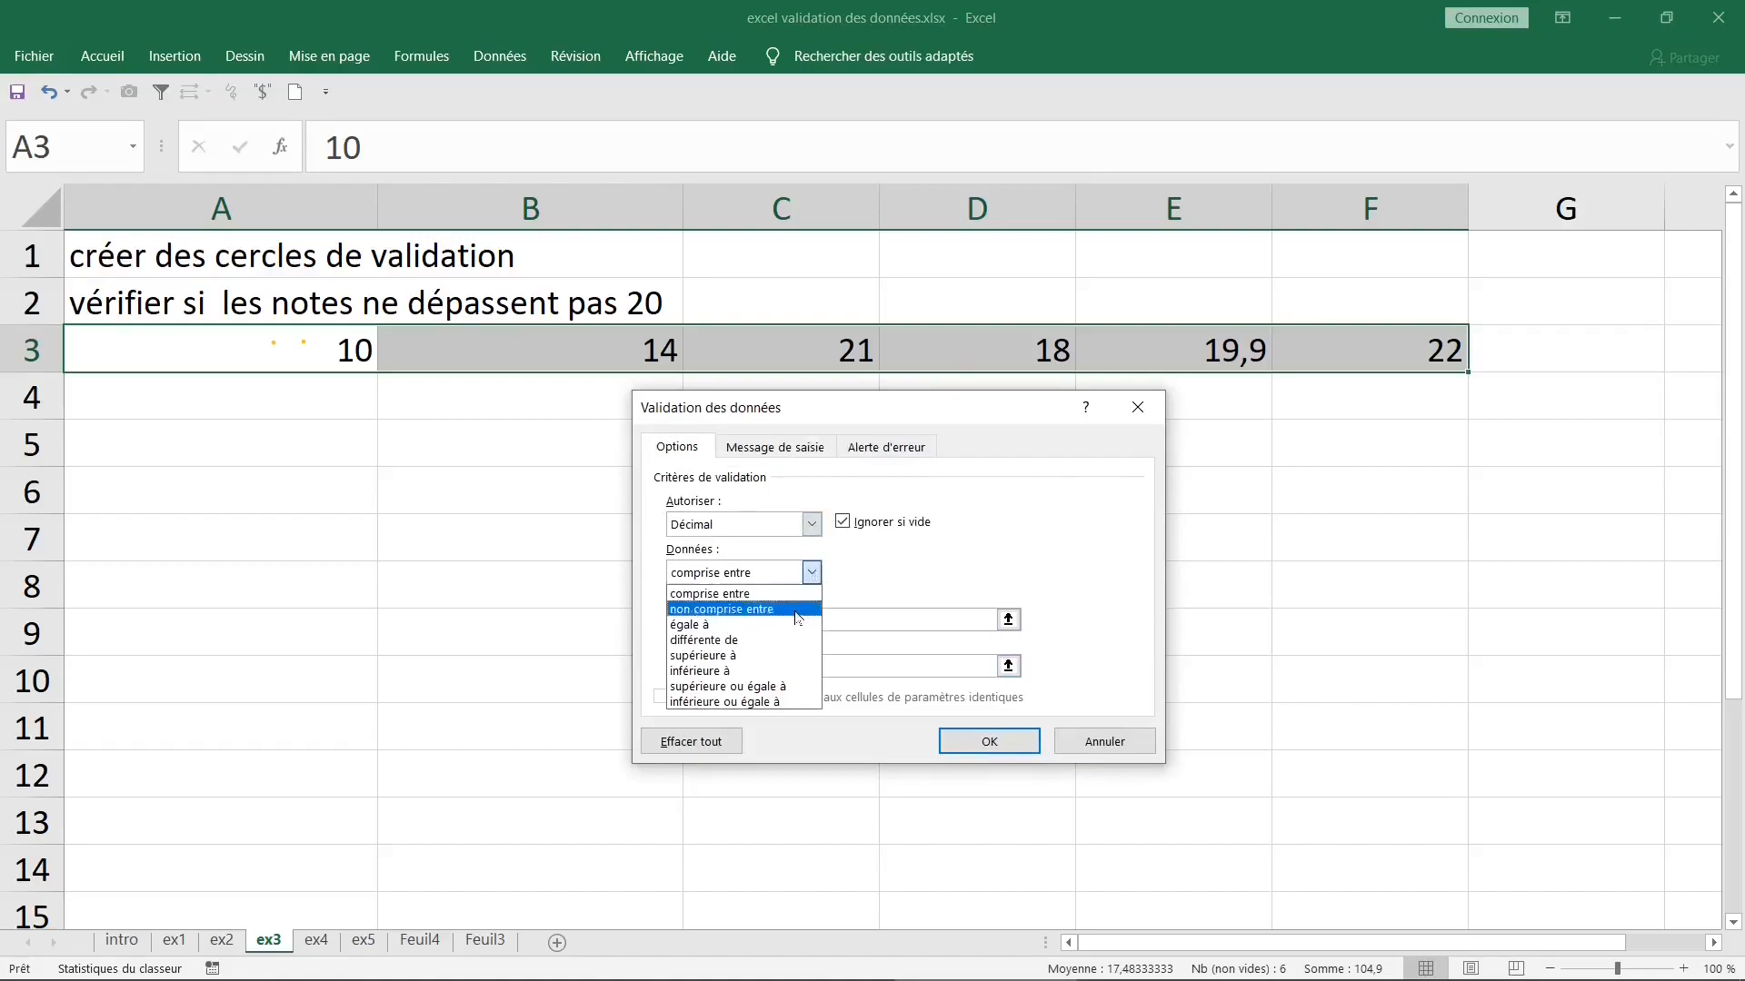
pyautogui.click(774, 706)
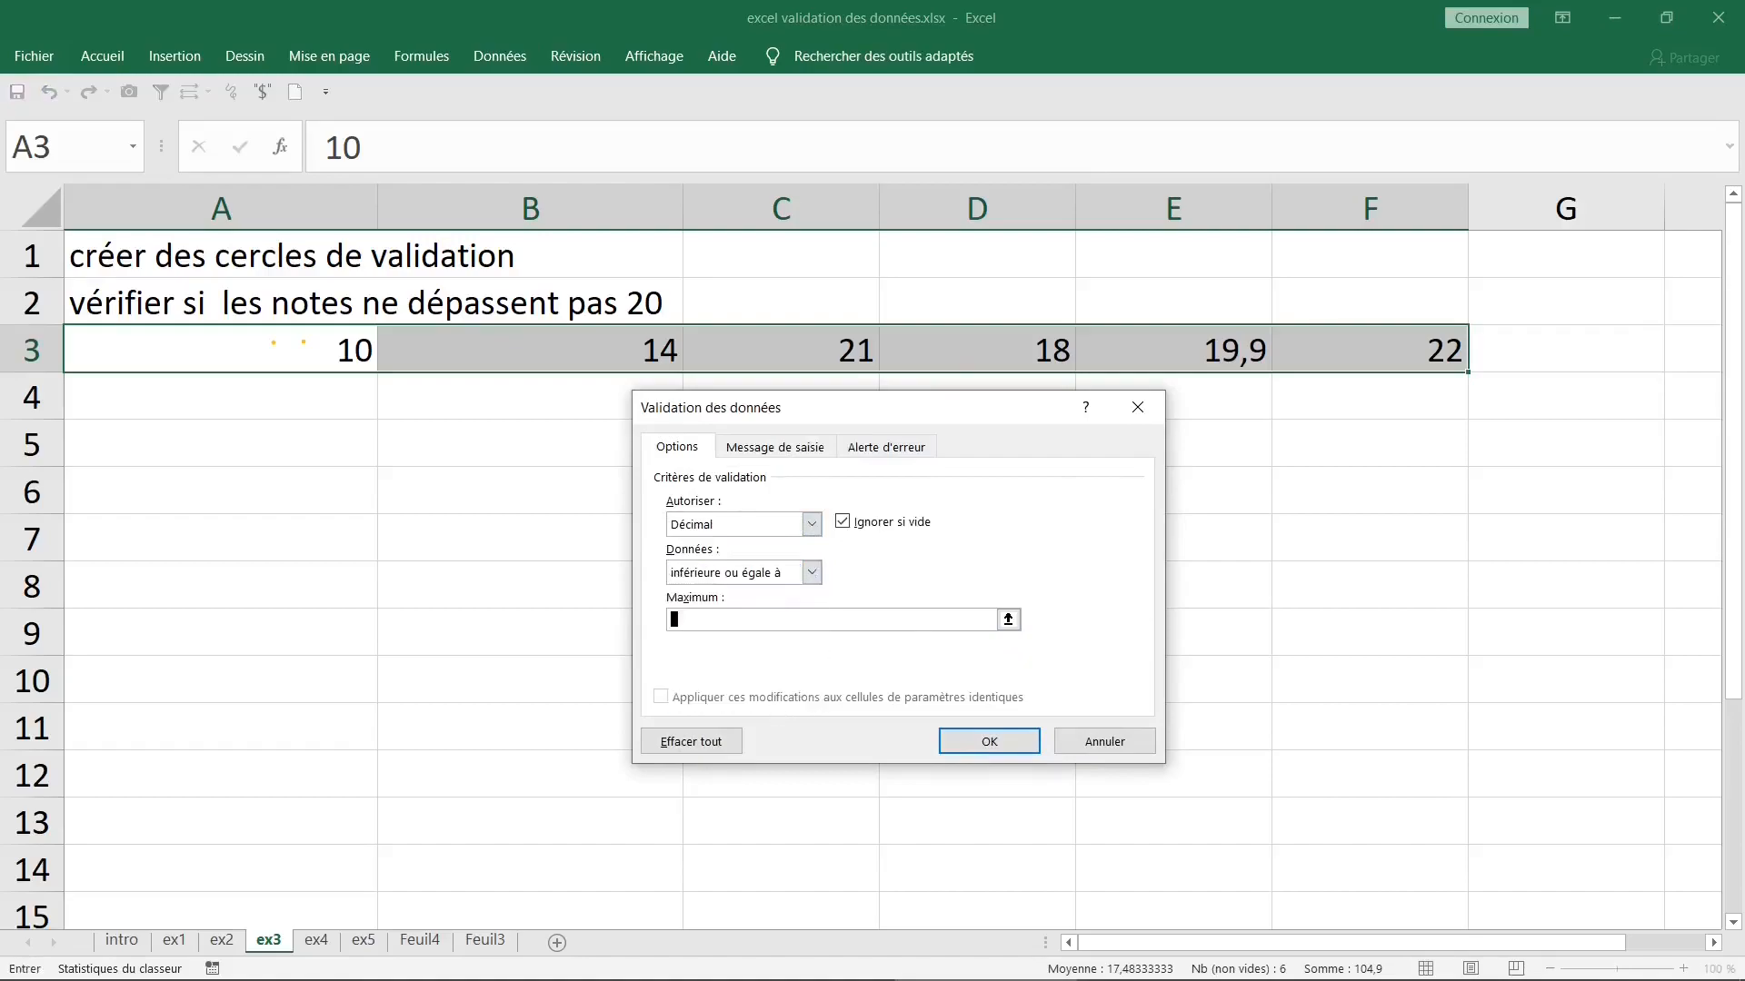
pyautogui.write('20')
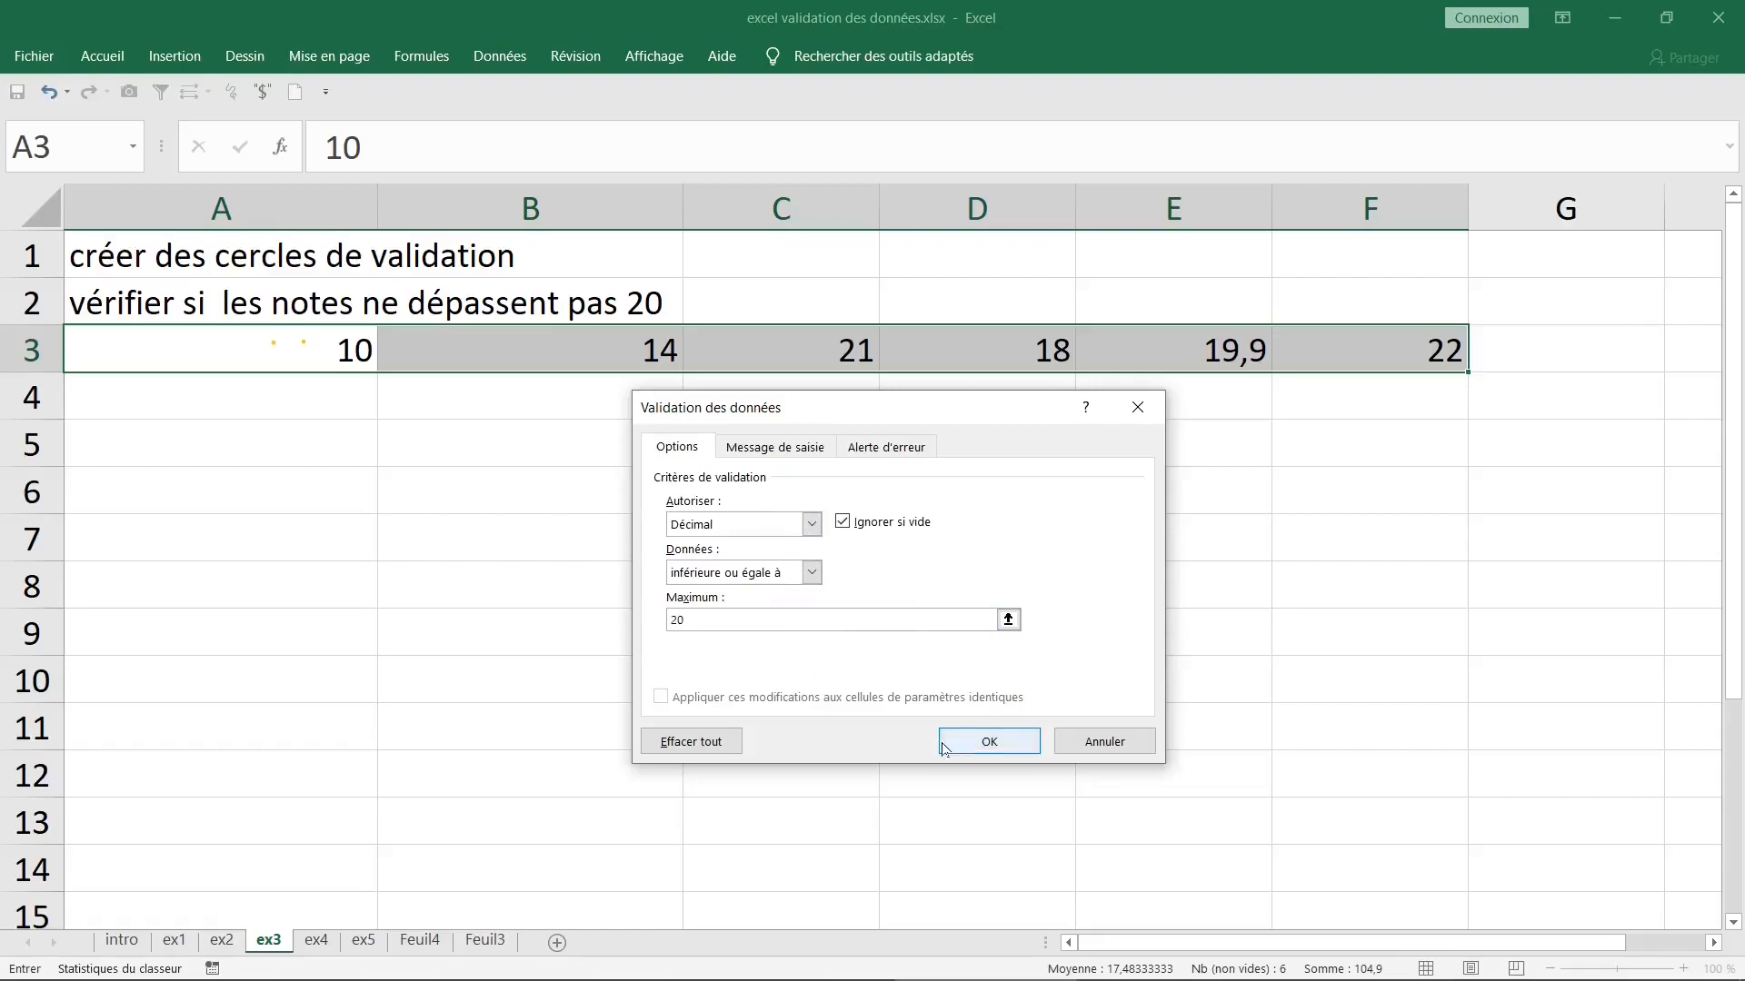
pyautogui.click(970, 742)
pyautogui.click(748, 550)
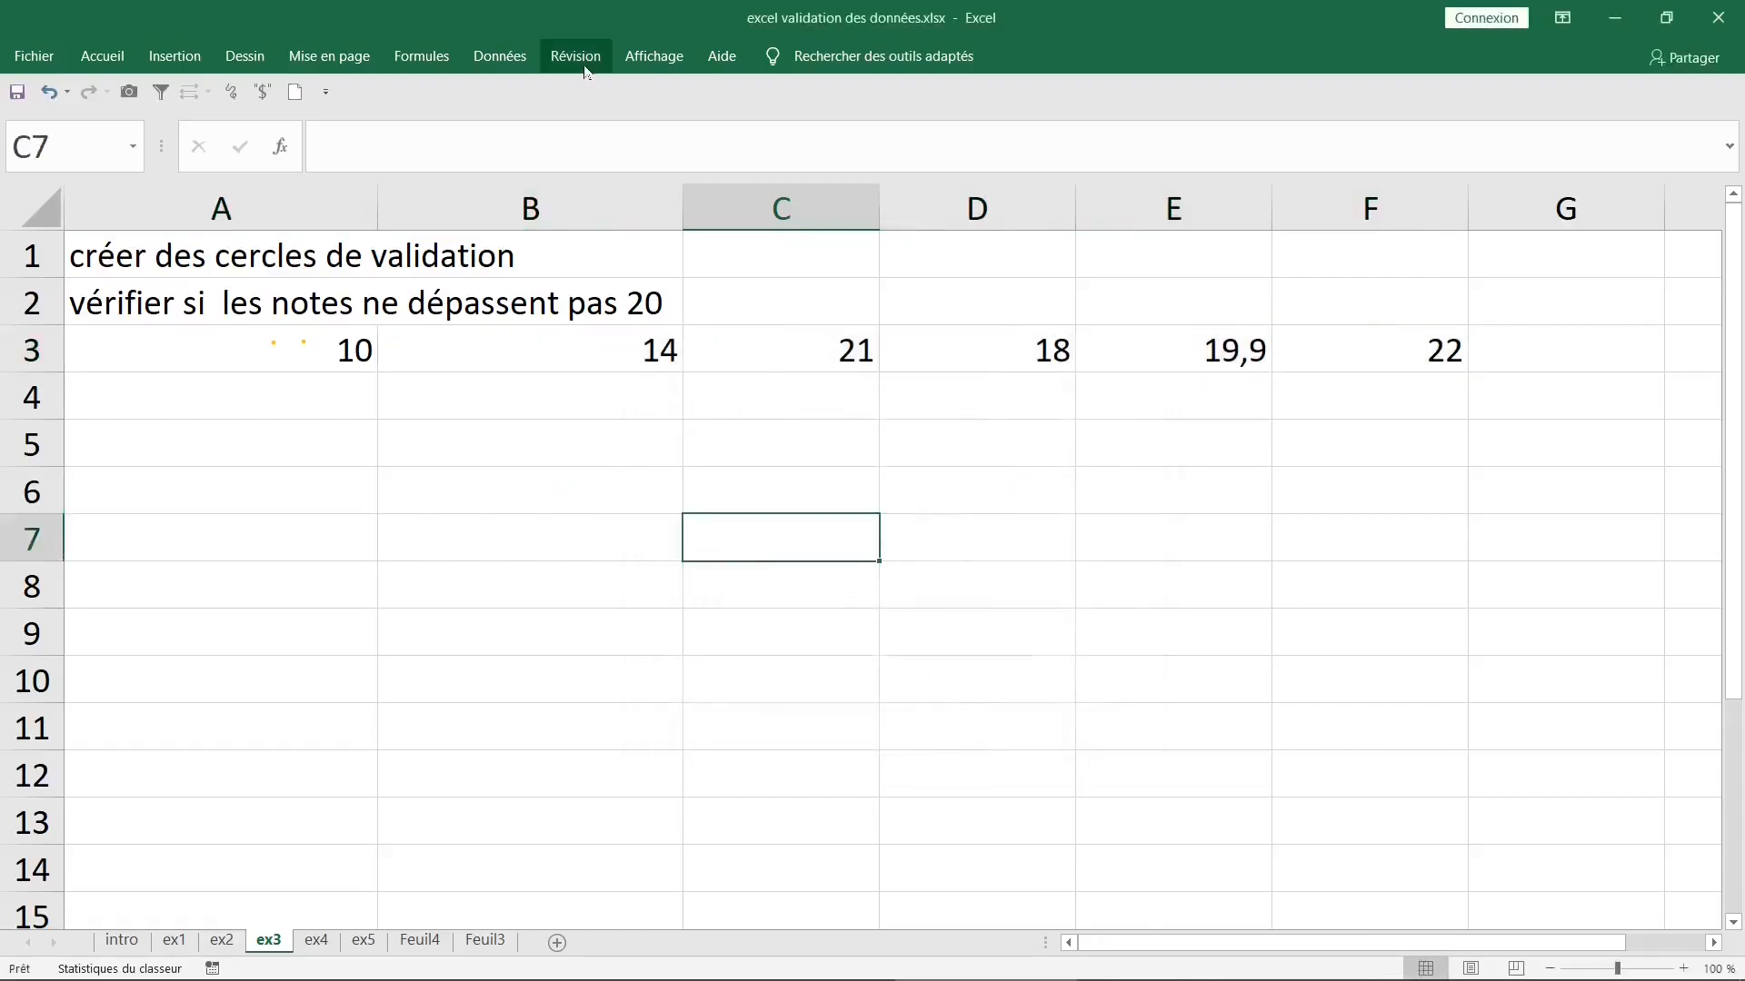
pyautogui.click(489, 56)
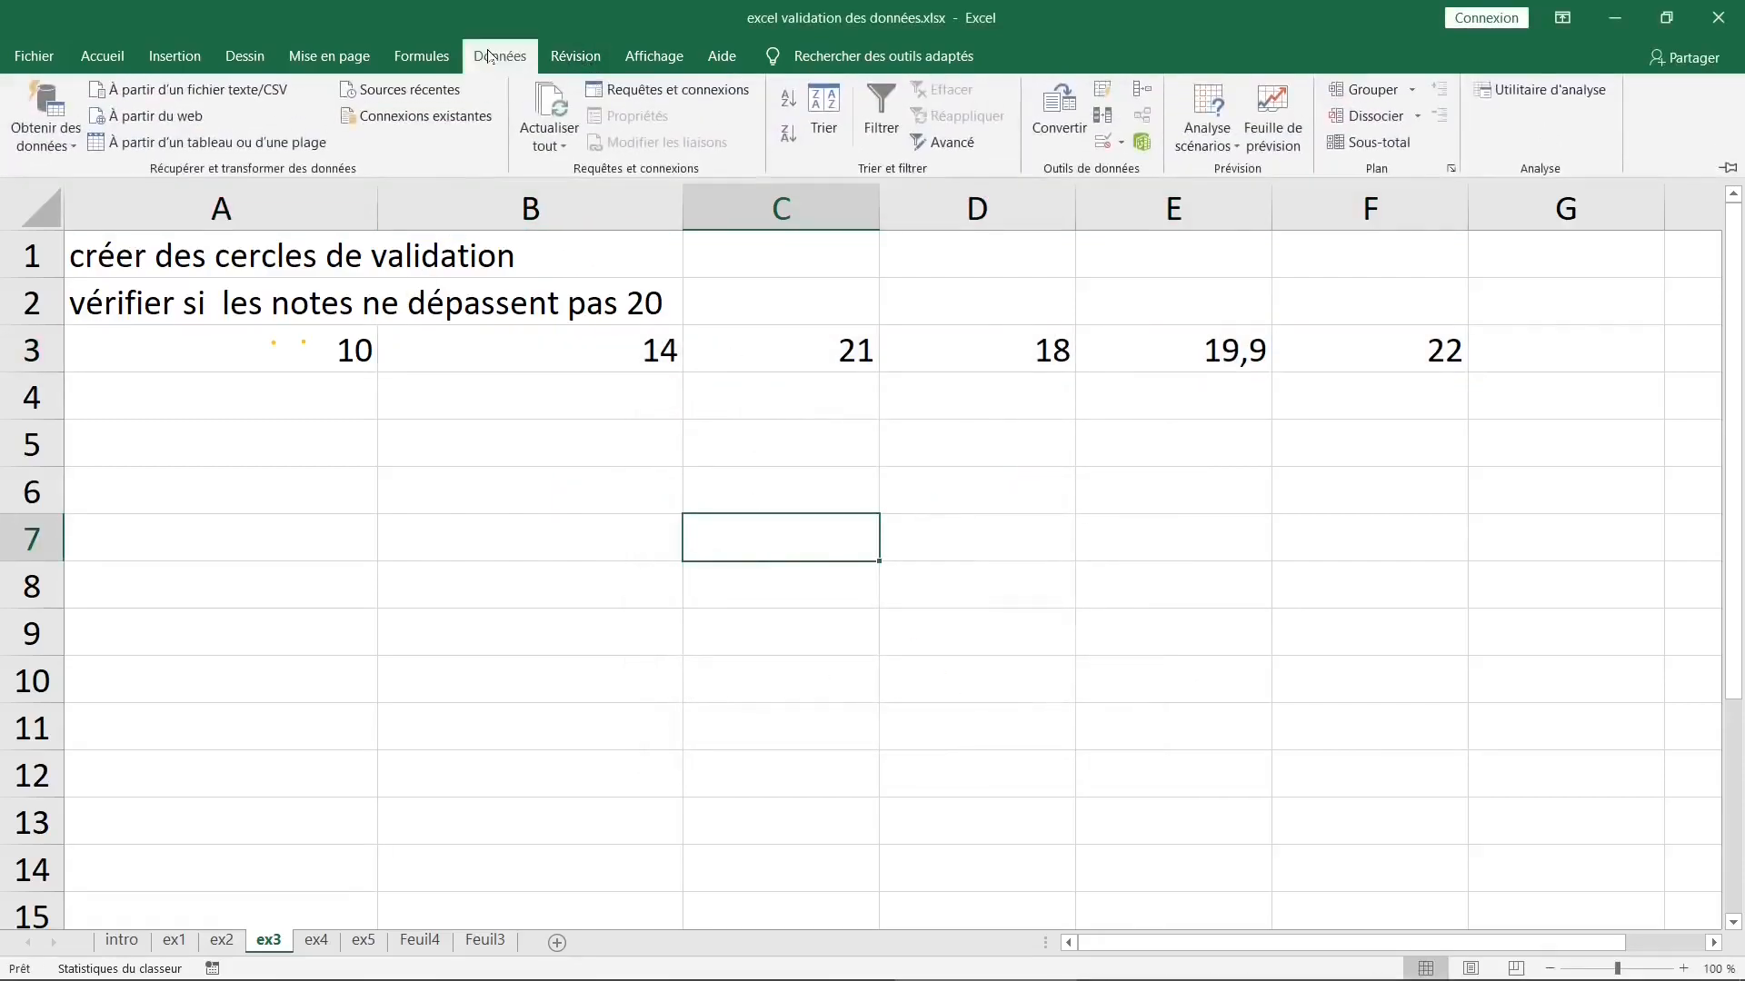
pyautogui.click(1109, 151)
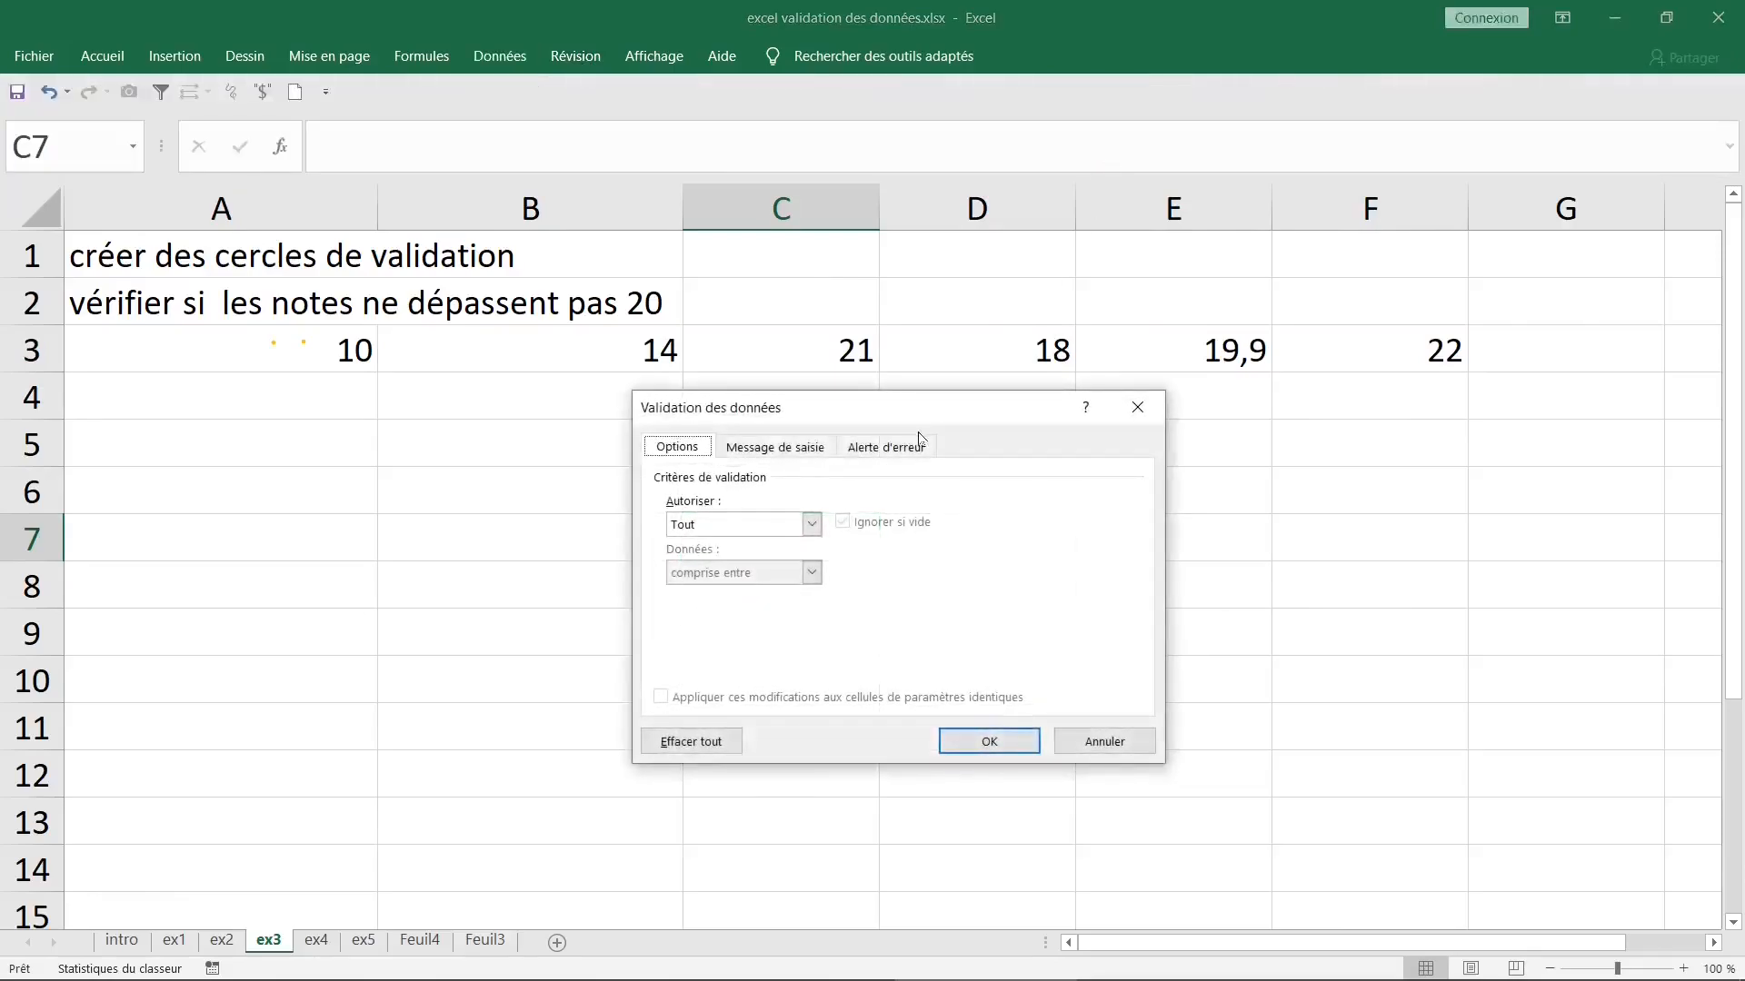
pyautogui.click(1134, 412)
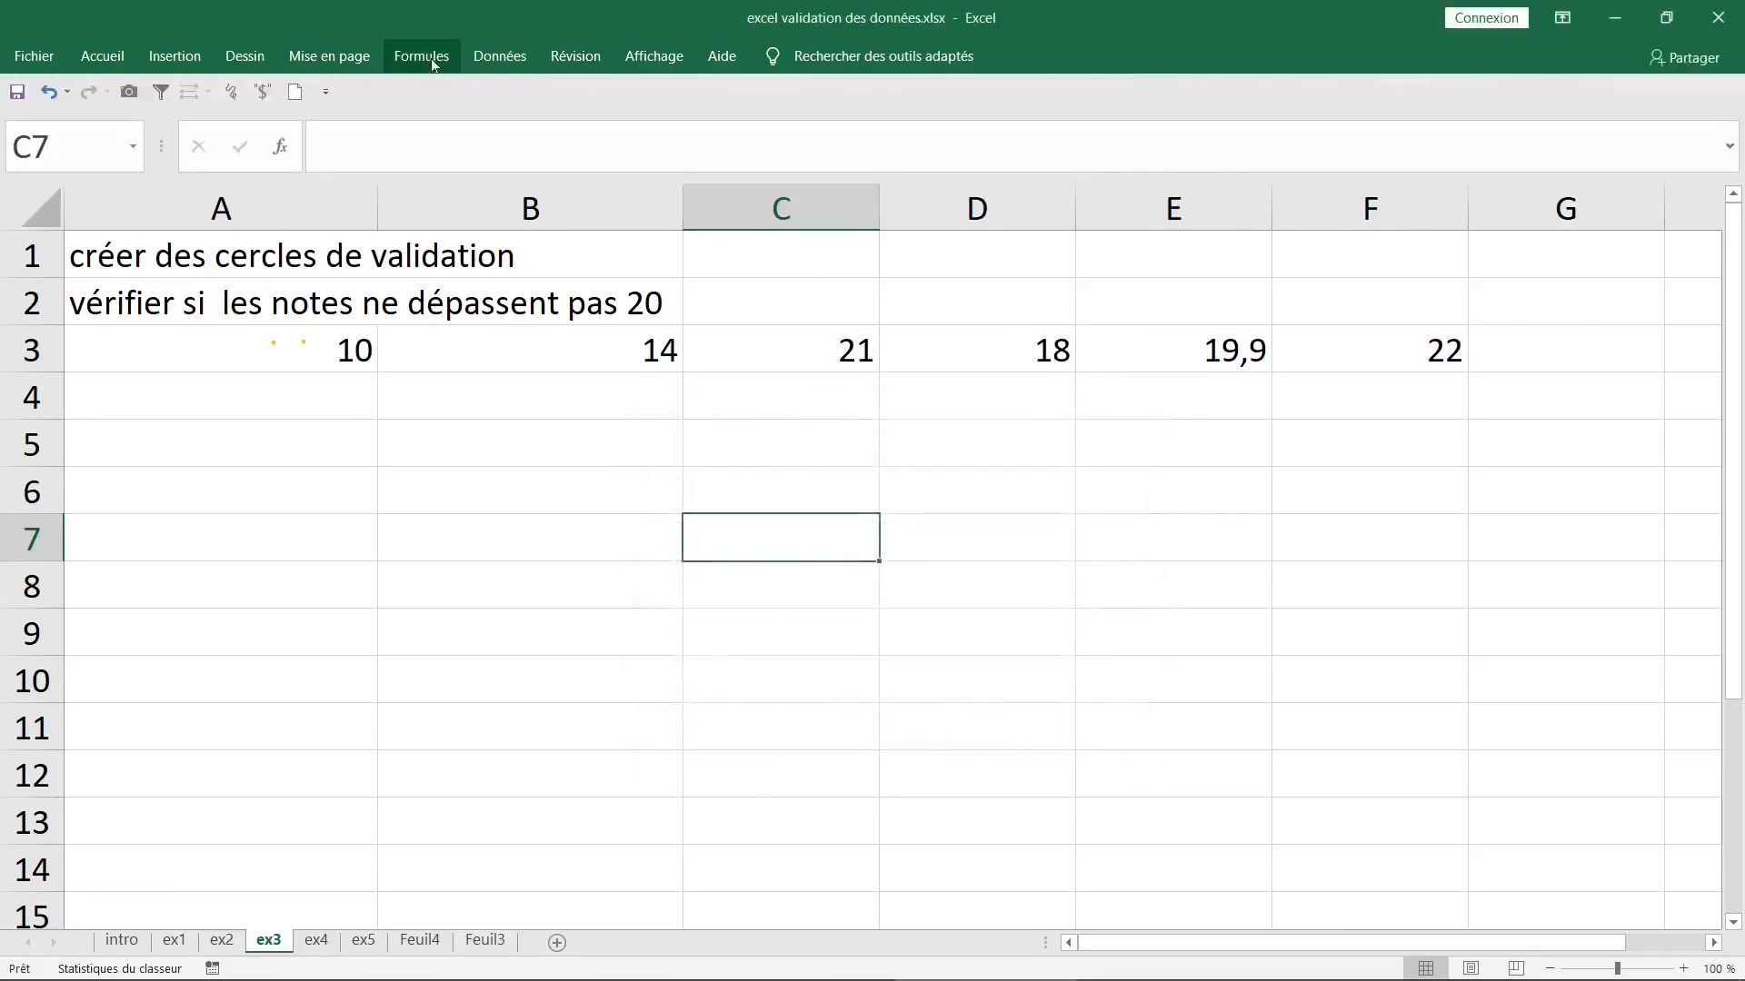
# - Circle the invalid grades in row 3 and check the circled cells
pyautogui.click(498, 56)
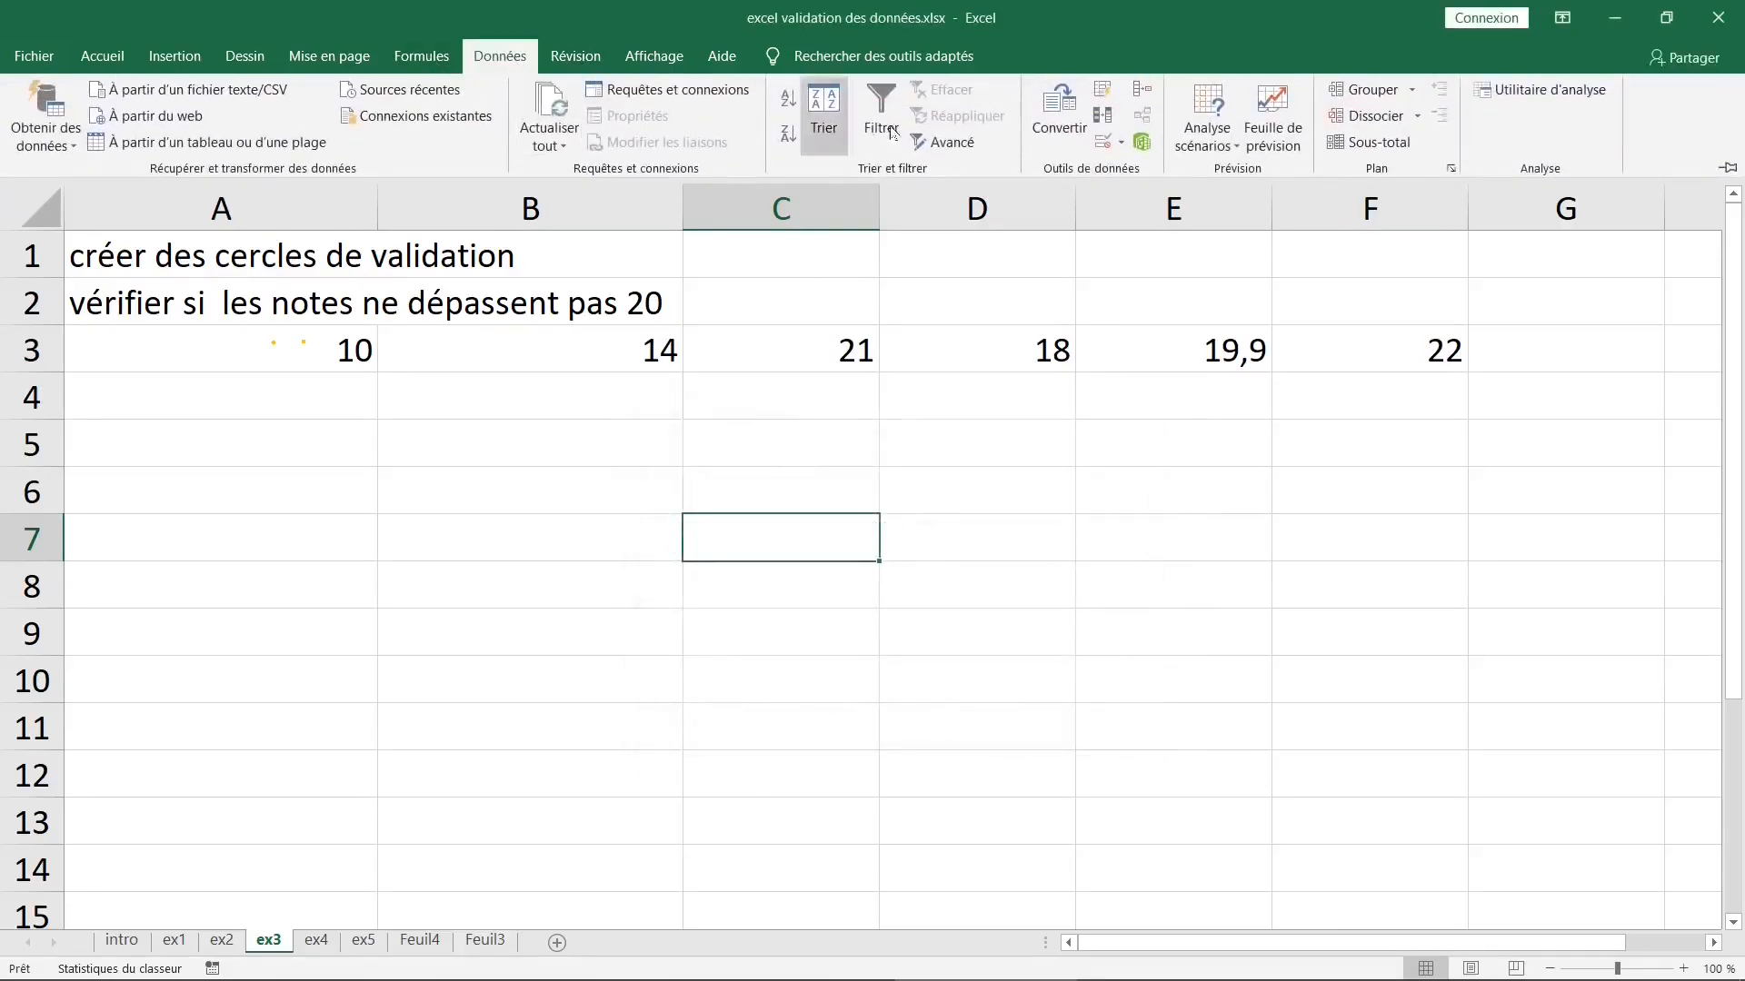
pyautogui.click(1123, 145)
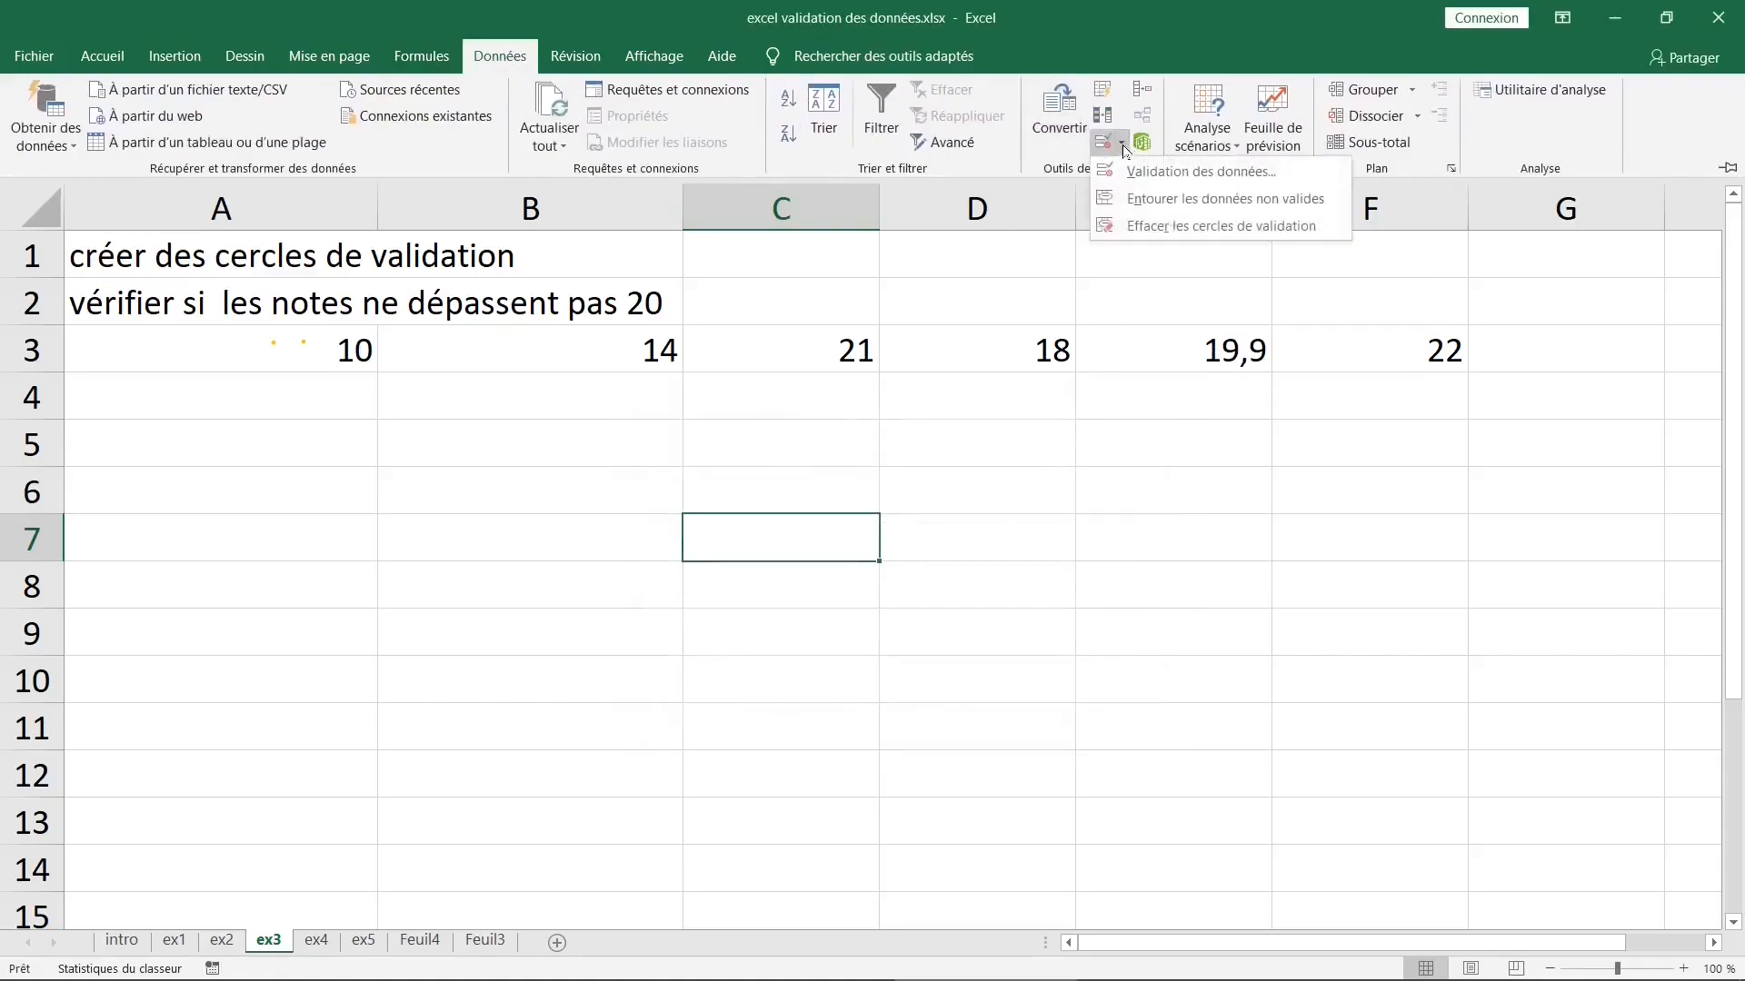
pyautogui.click(1166, 198)
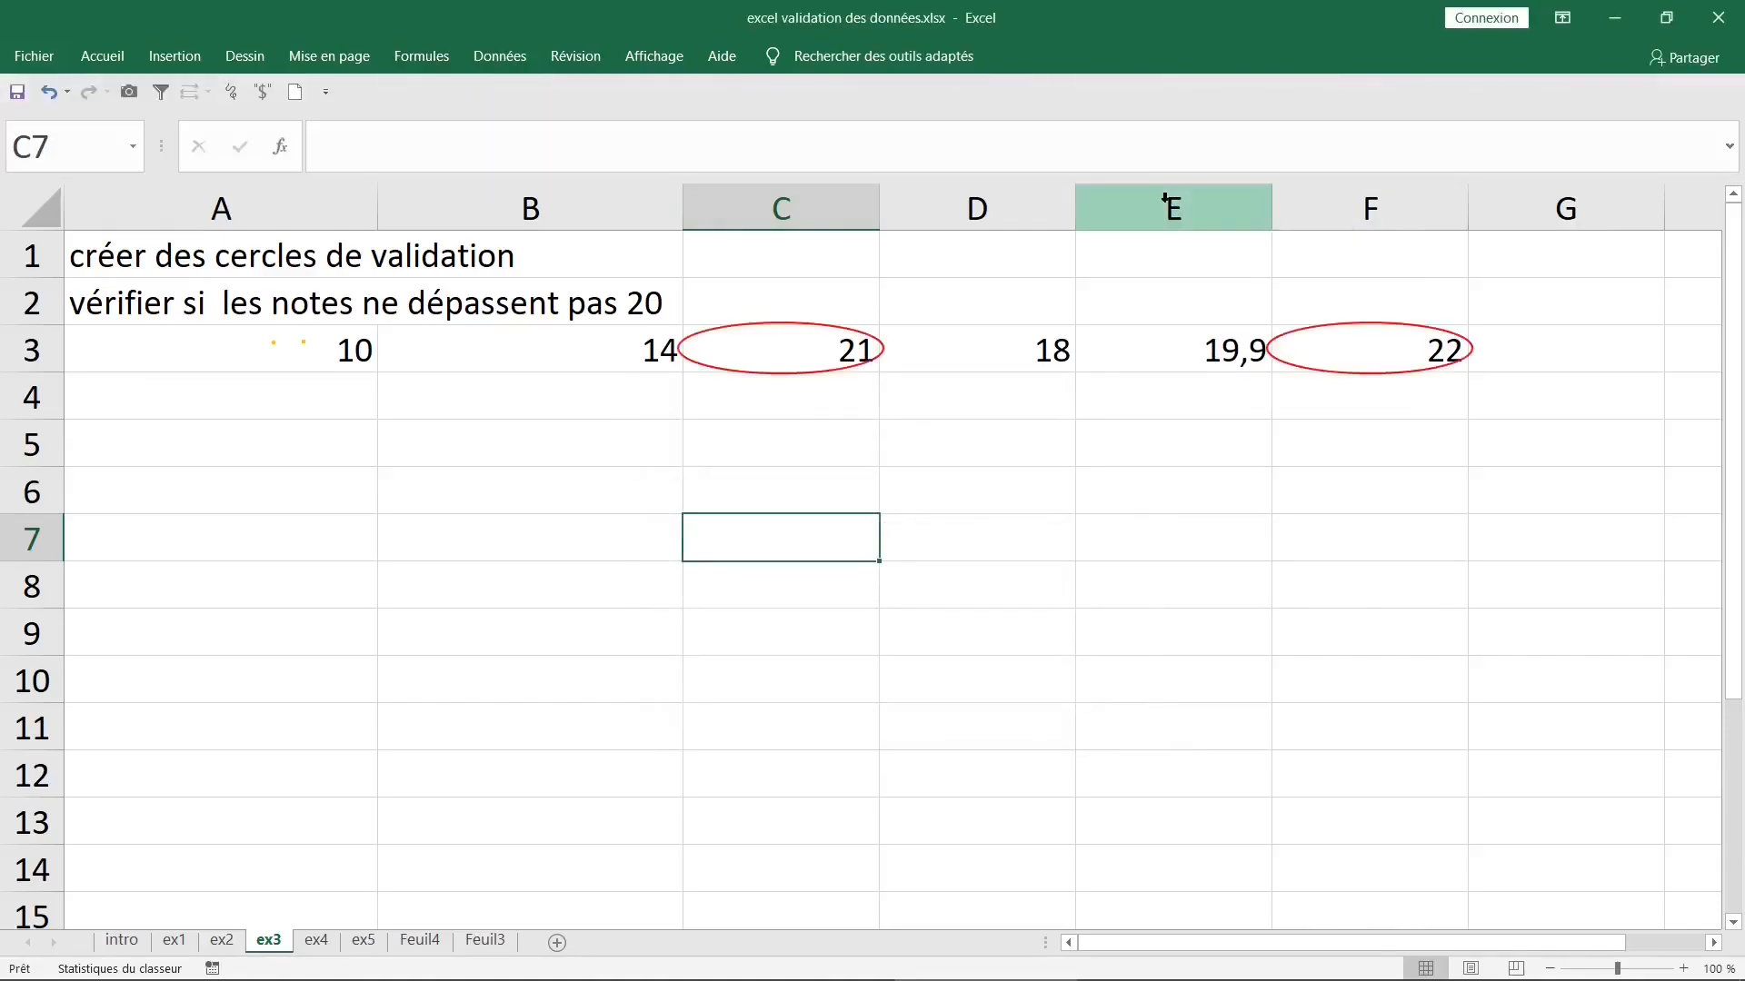
pyautogui.click(804, 368)
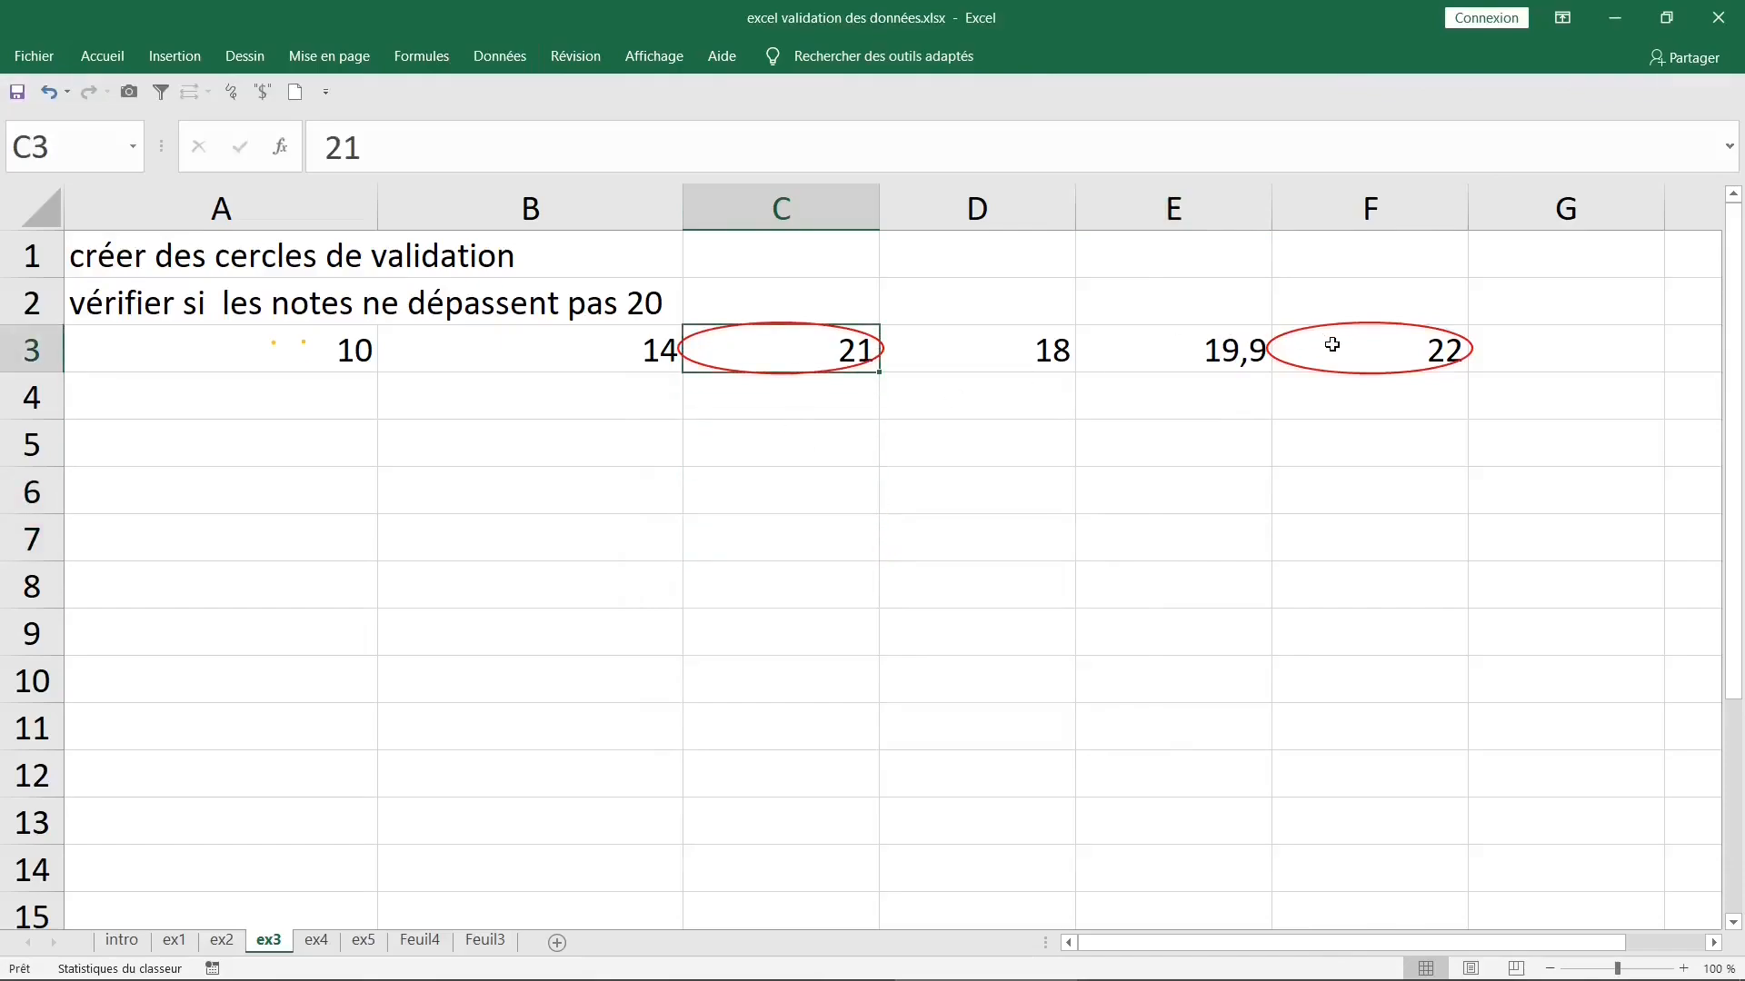
pyautogui.click(1355, 377)
pyautogui.click(804, 368)
pyautogui.click(1290, 358)
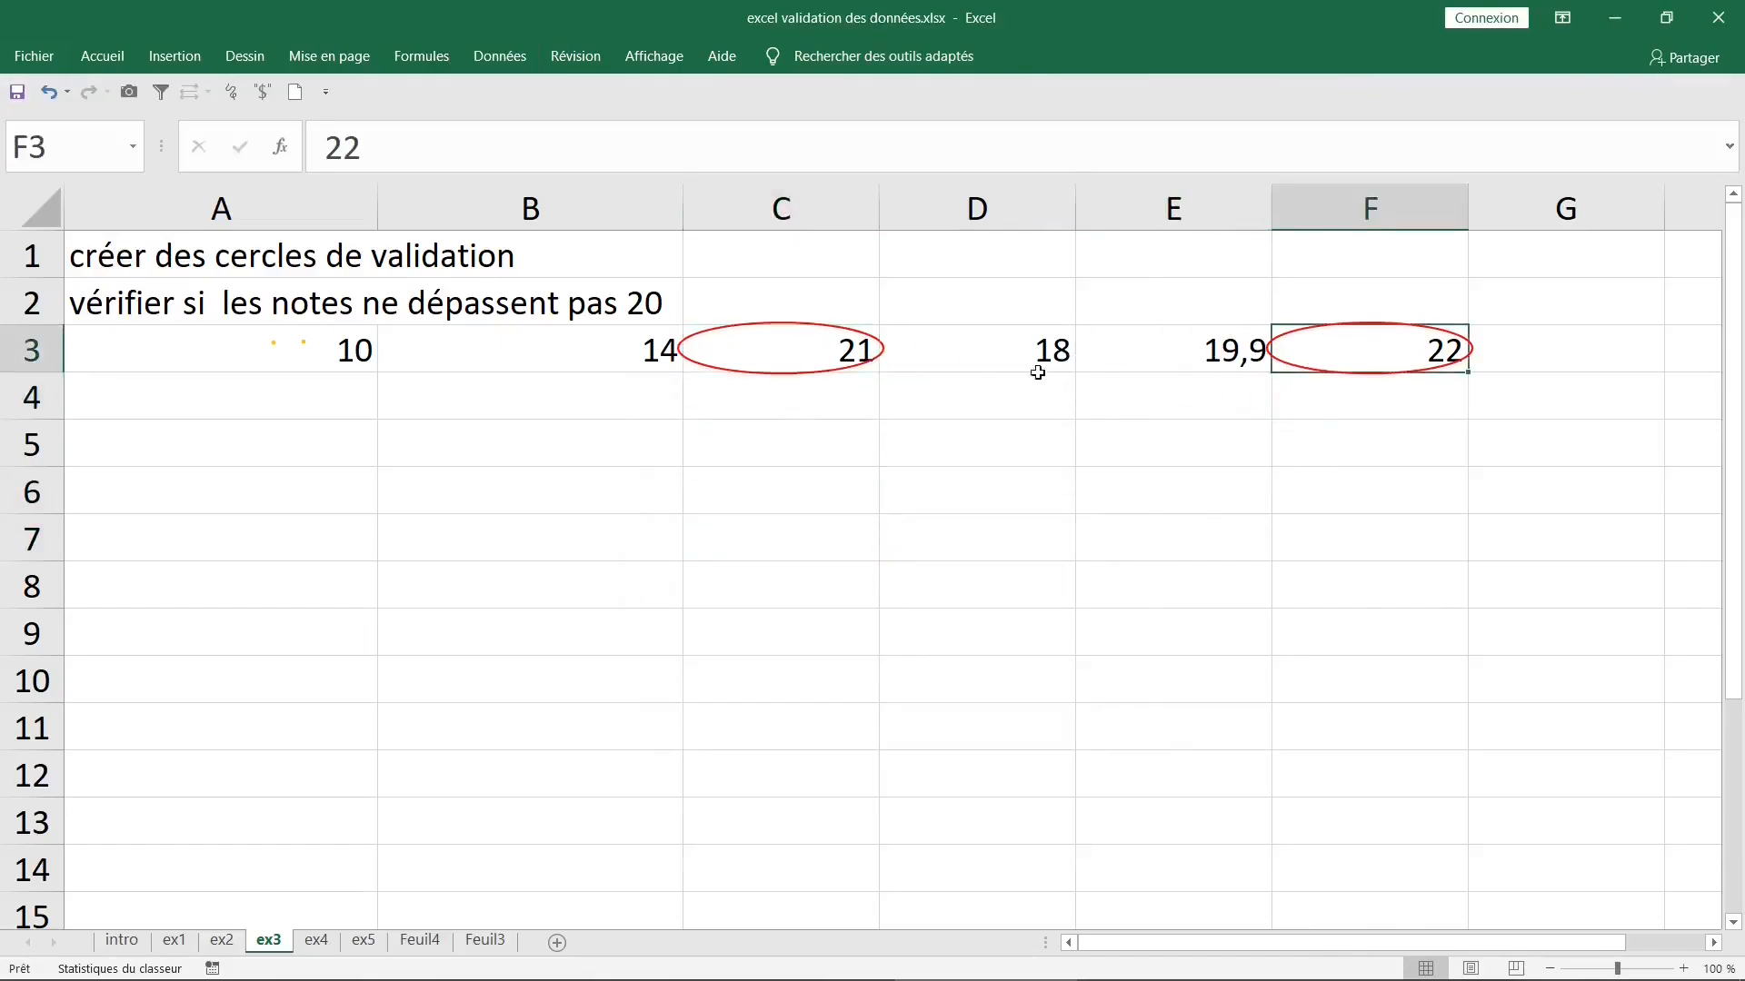
# - Clear the validation circles from the grades in A3:F3
pyautogui.moveTo(273, 345); pyautogui.dragTo(1368, 361)
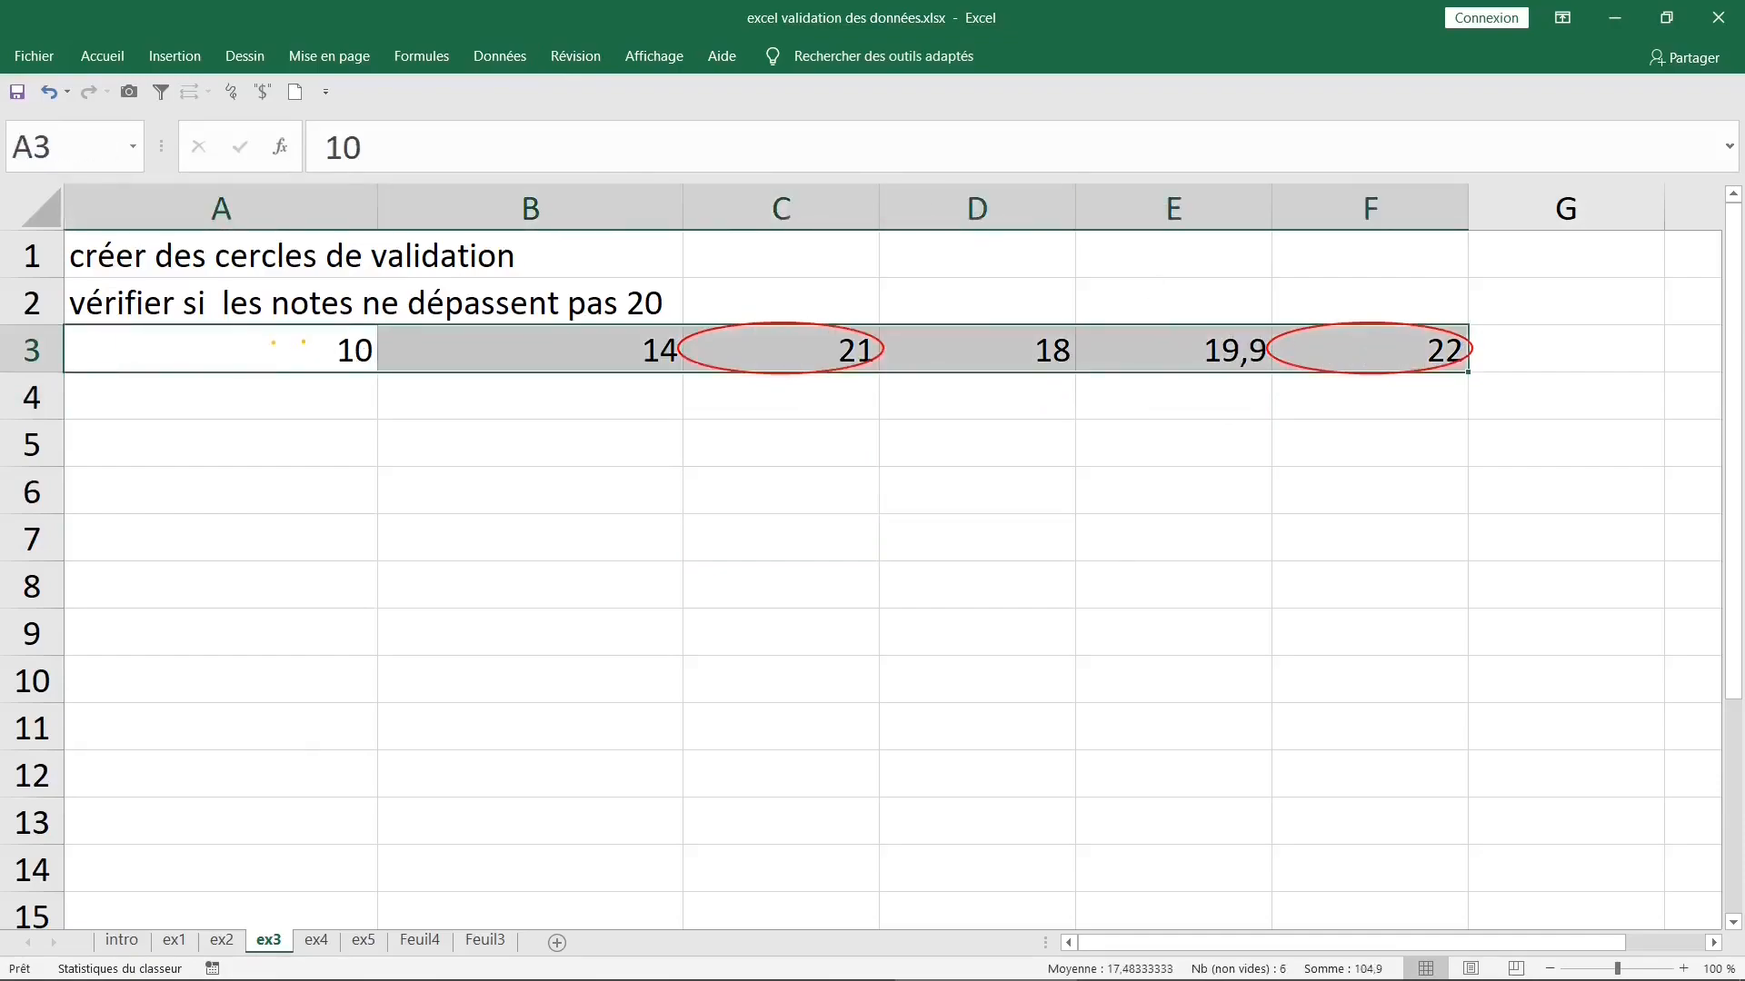
pyautogui.click(513, 66)
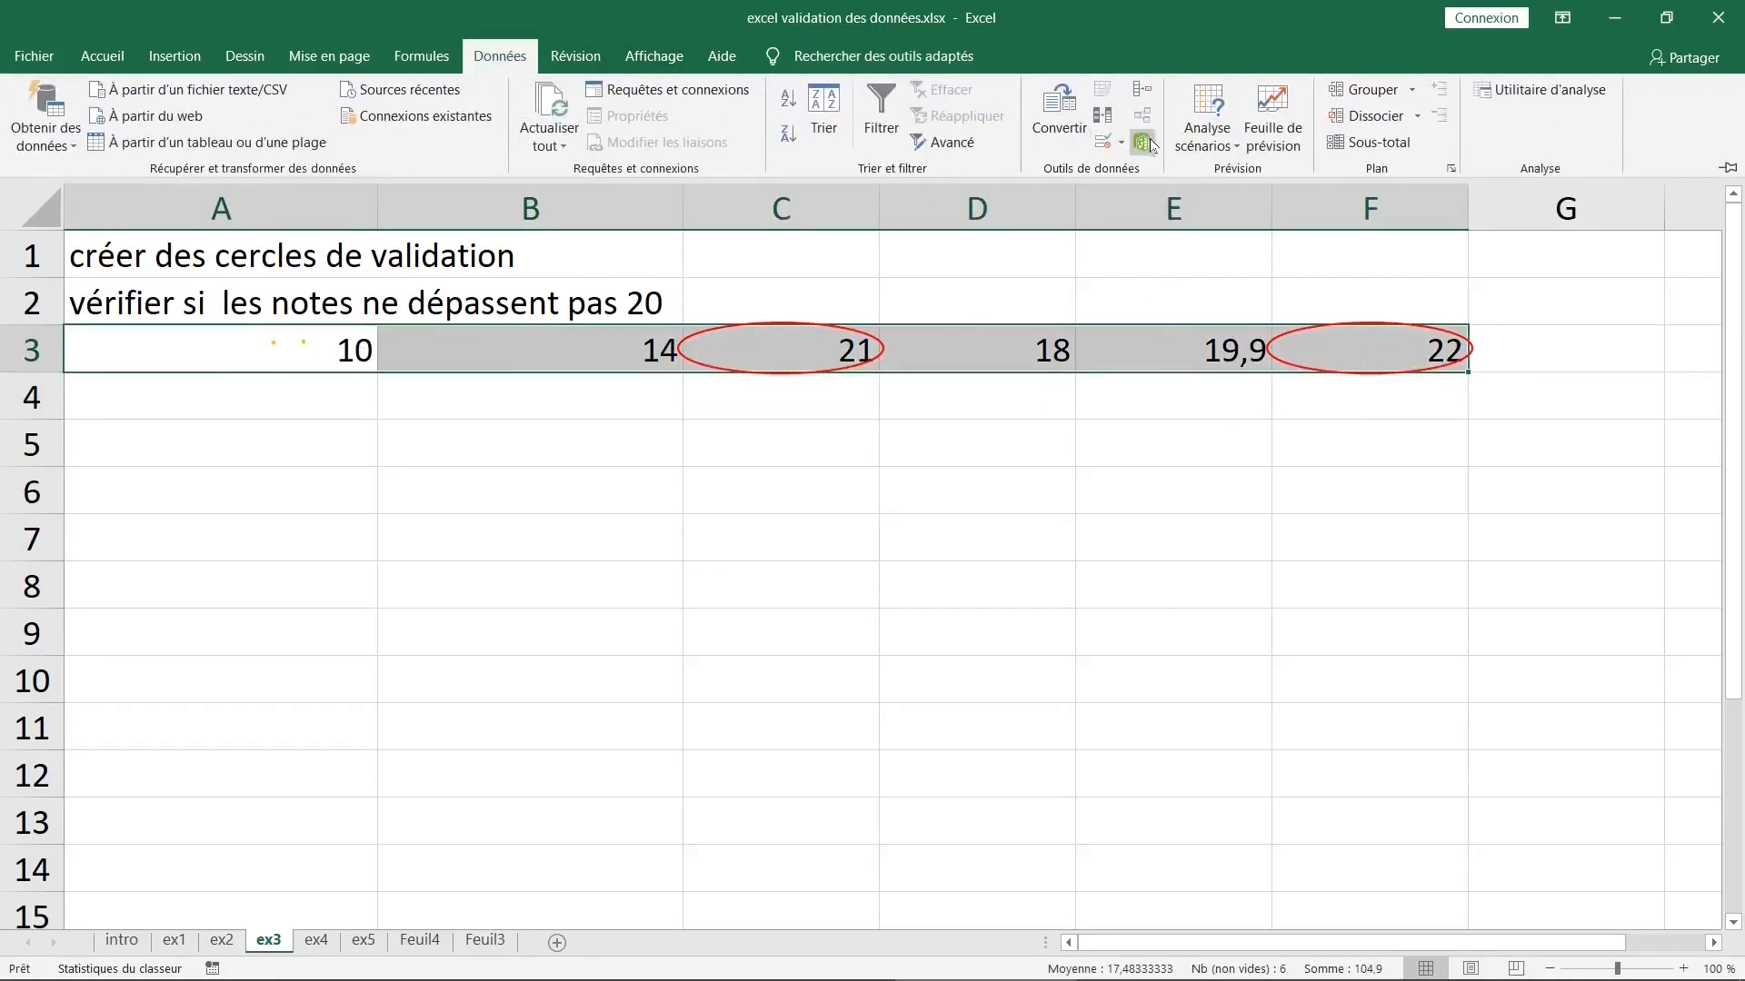
pyautogui.click(1122, 142)
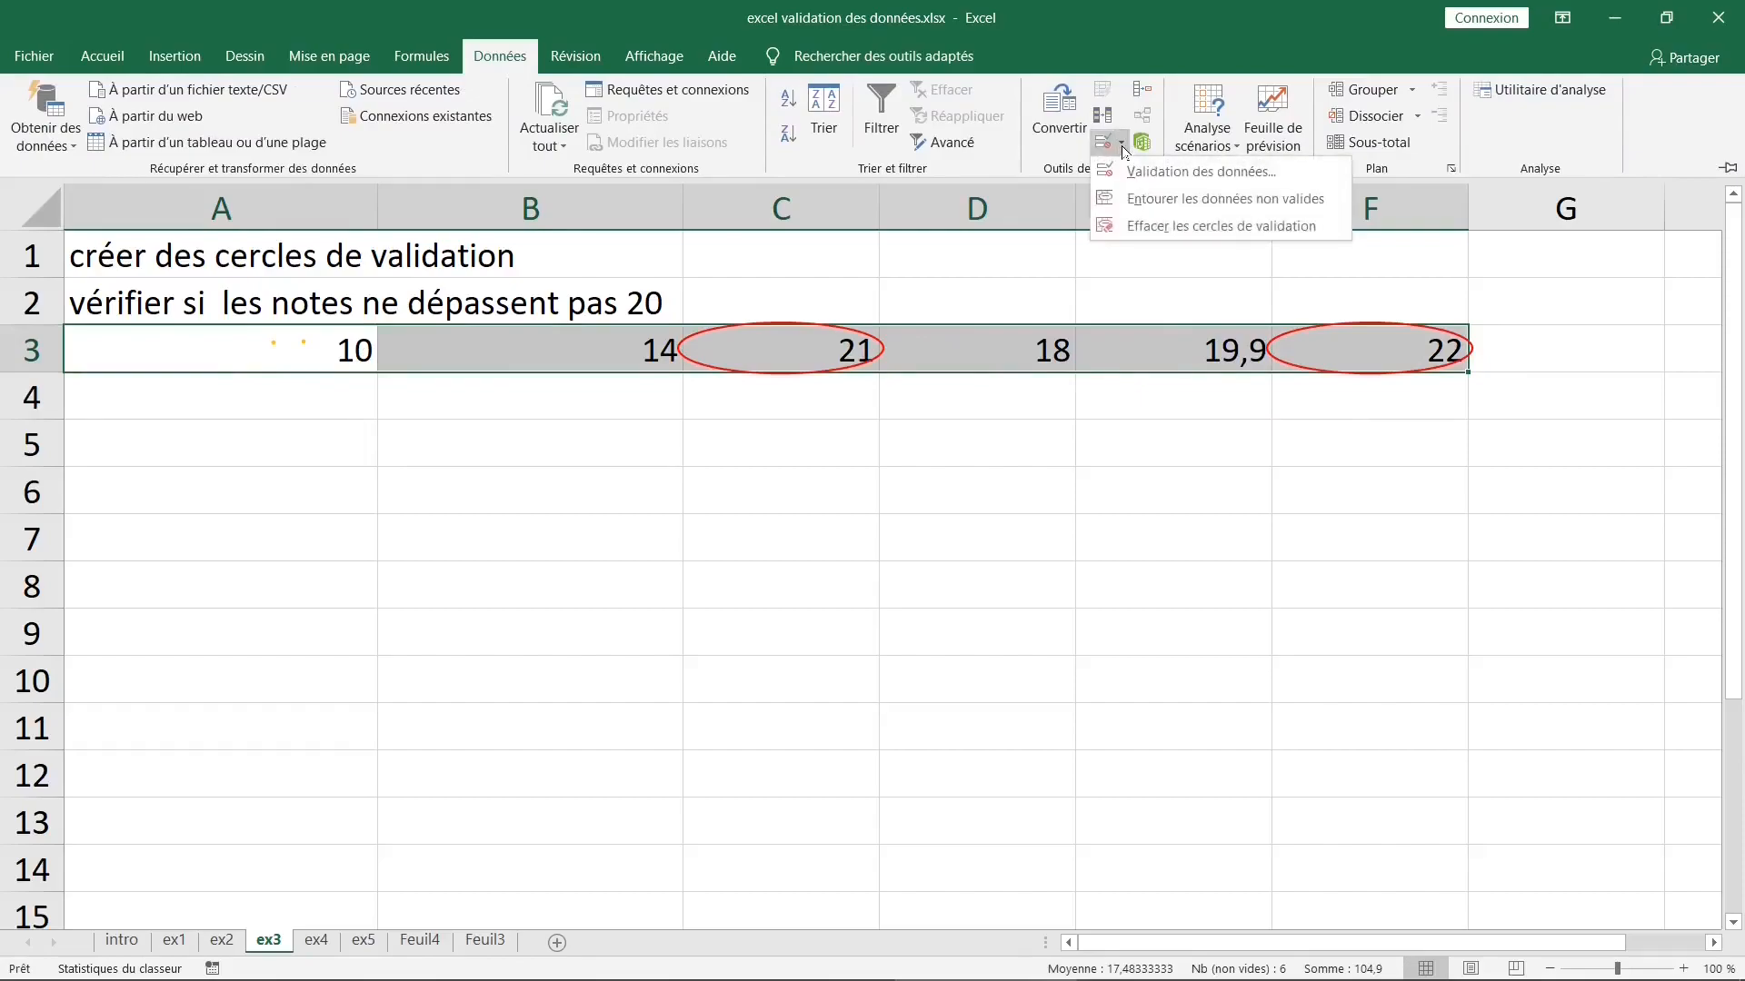
pyautogui.click(1172, 227)
pyautogui.click(874, 445)
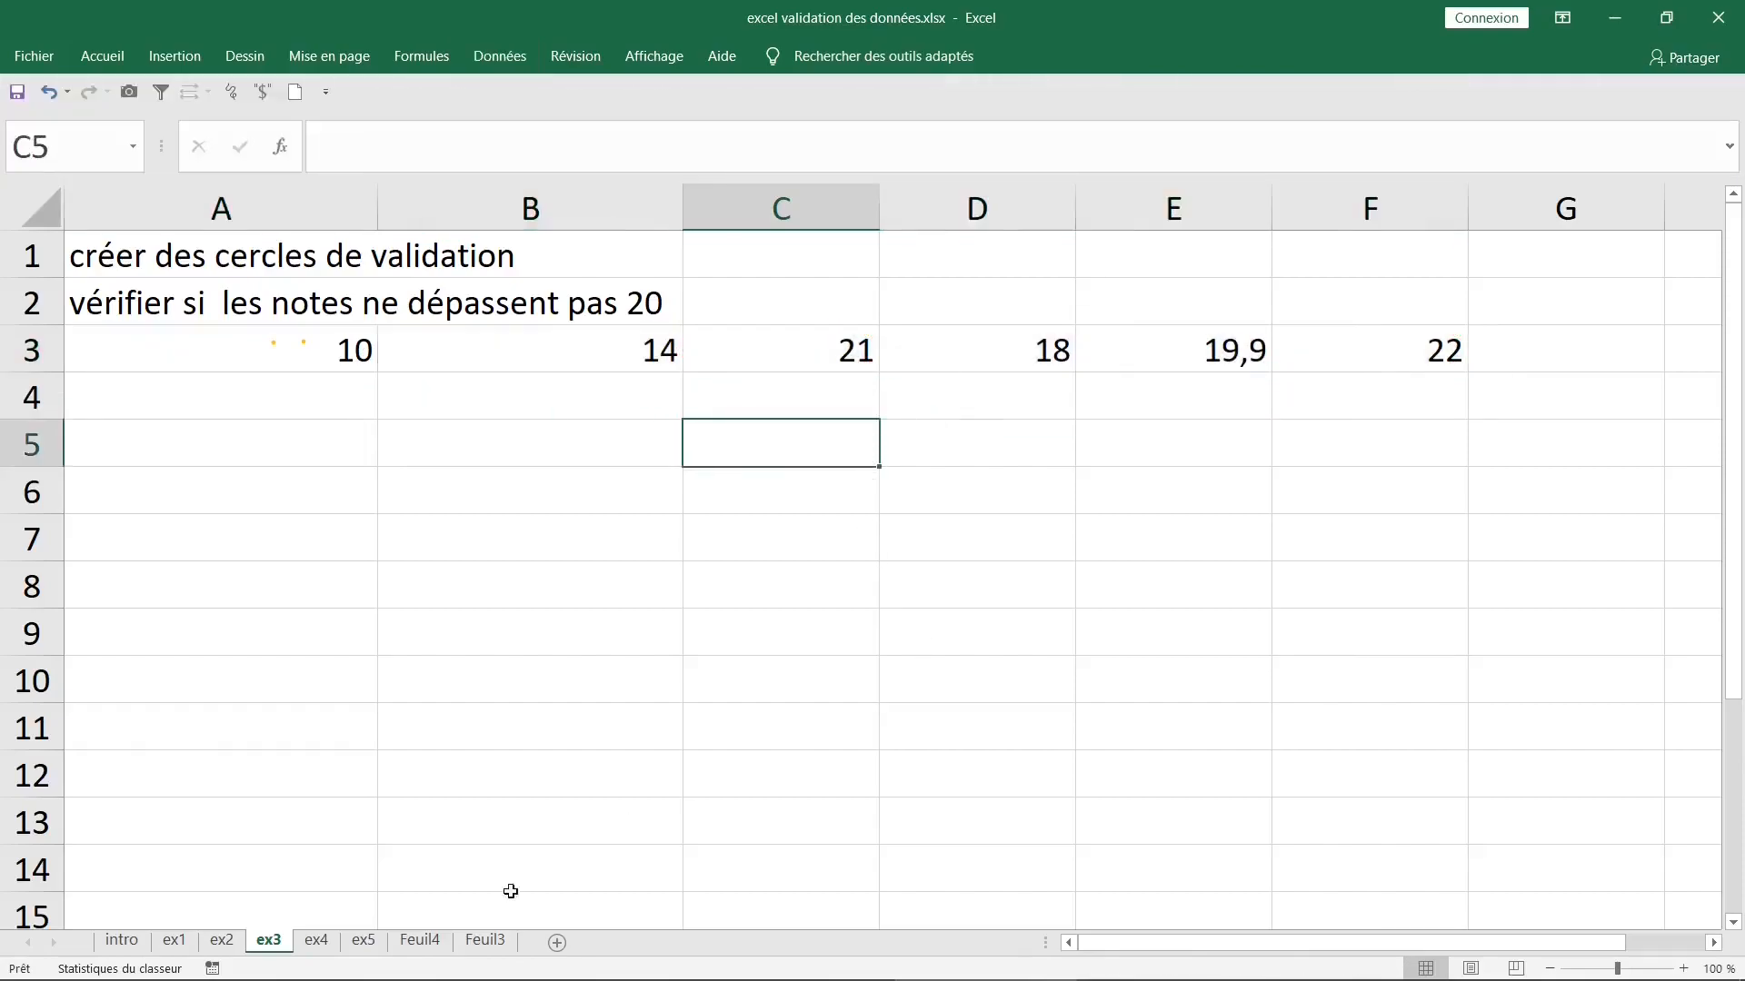